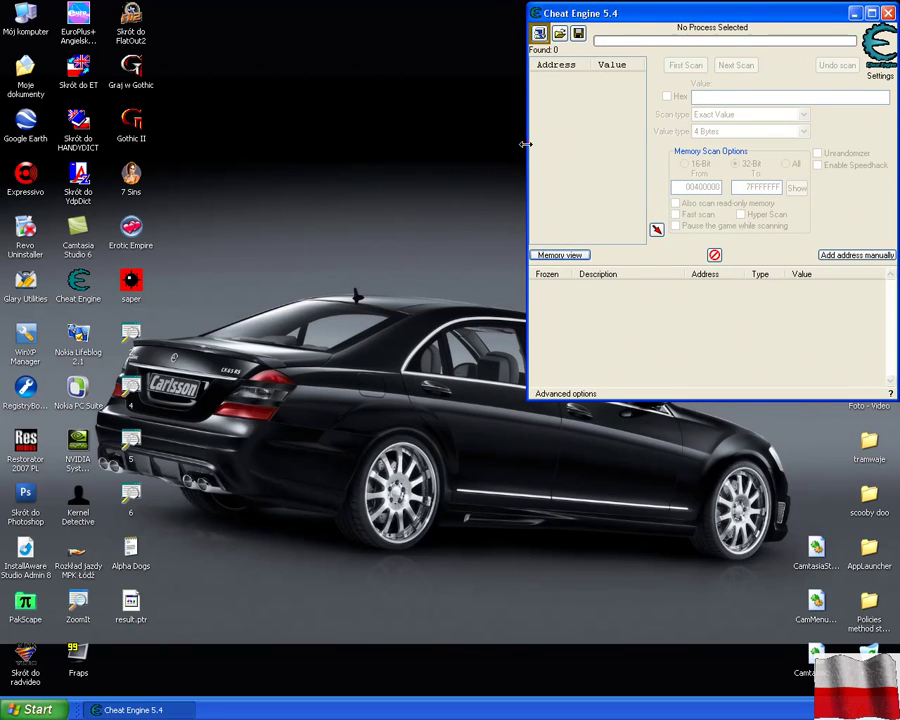
Step: Enlarge the Cheat Engine window, launch the saper game from the desktop, and place its window beside Cheat Engine
left_click_drag(524, 144, 518, 143)
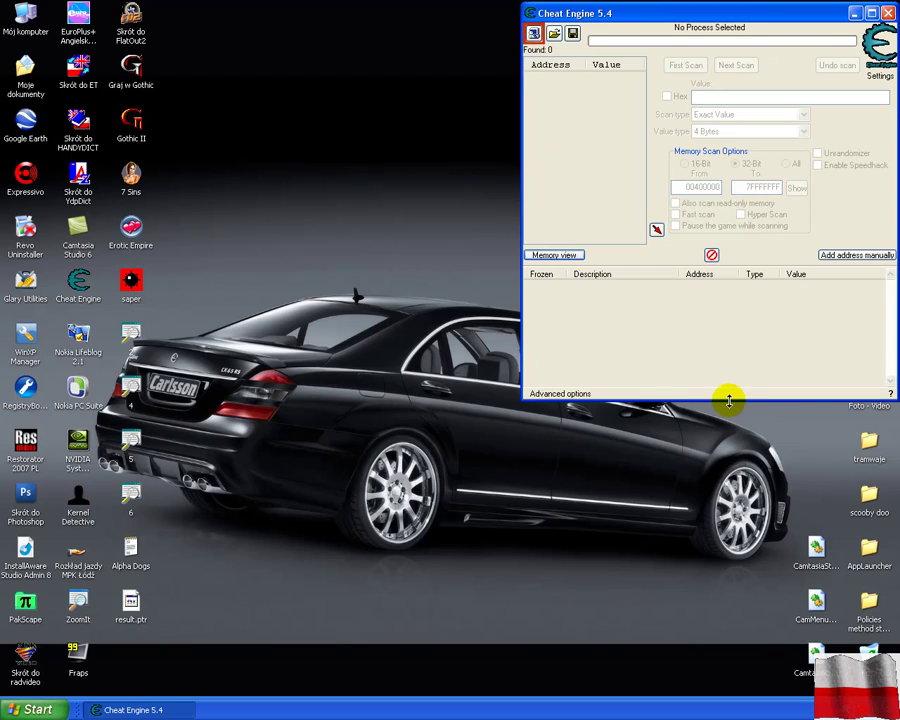
left_click_drag(729, 400, 740, 471)
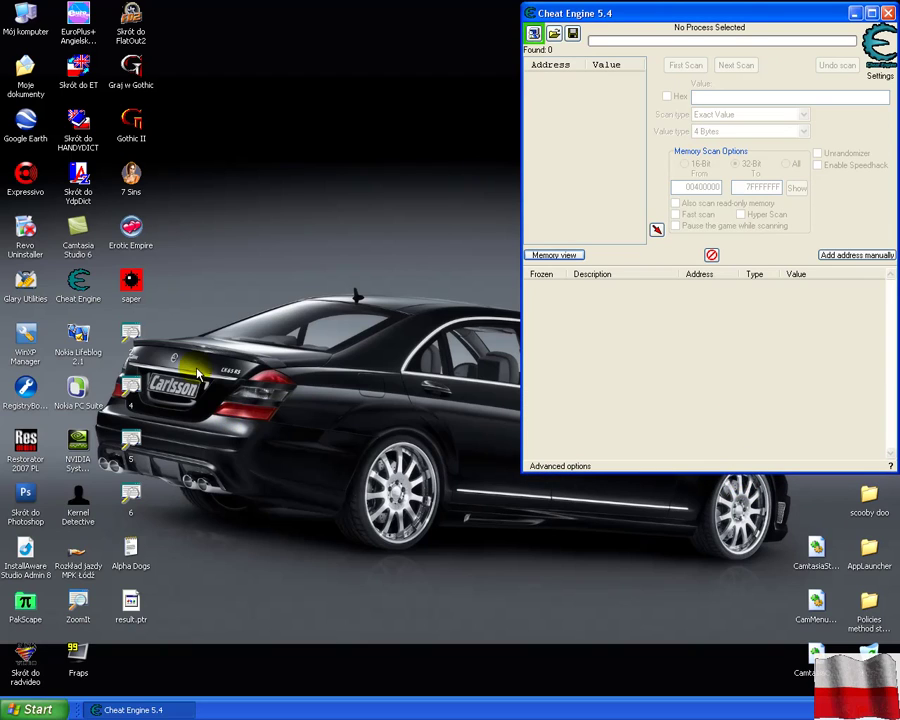
double_click(131, 282)
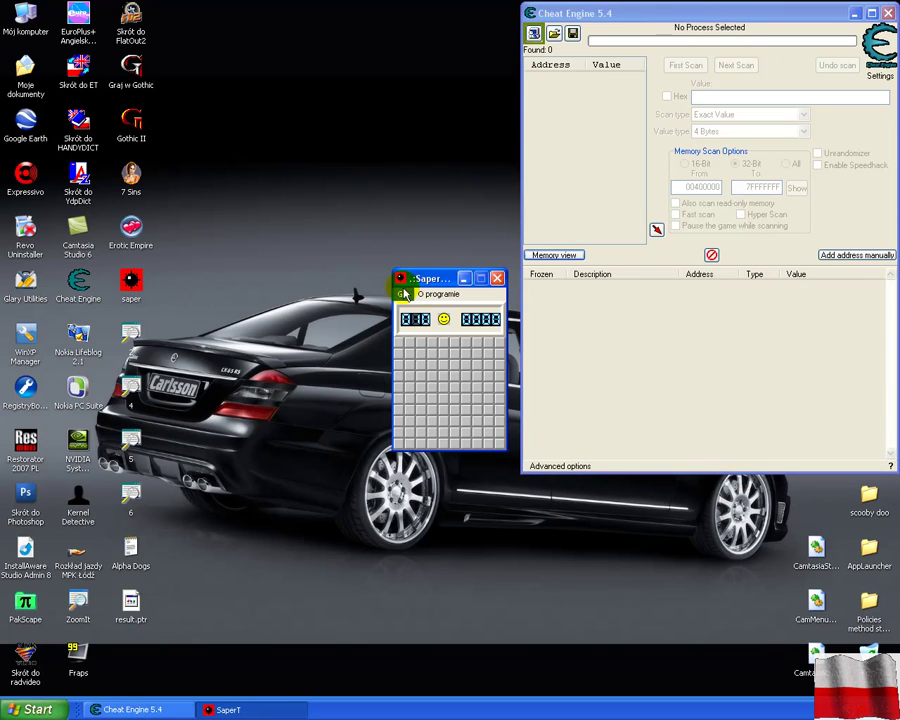
left_click_drag(426, 281, 441, 304)
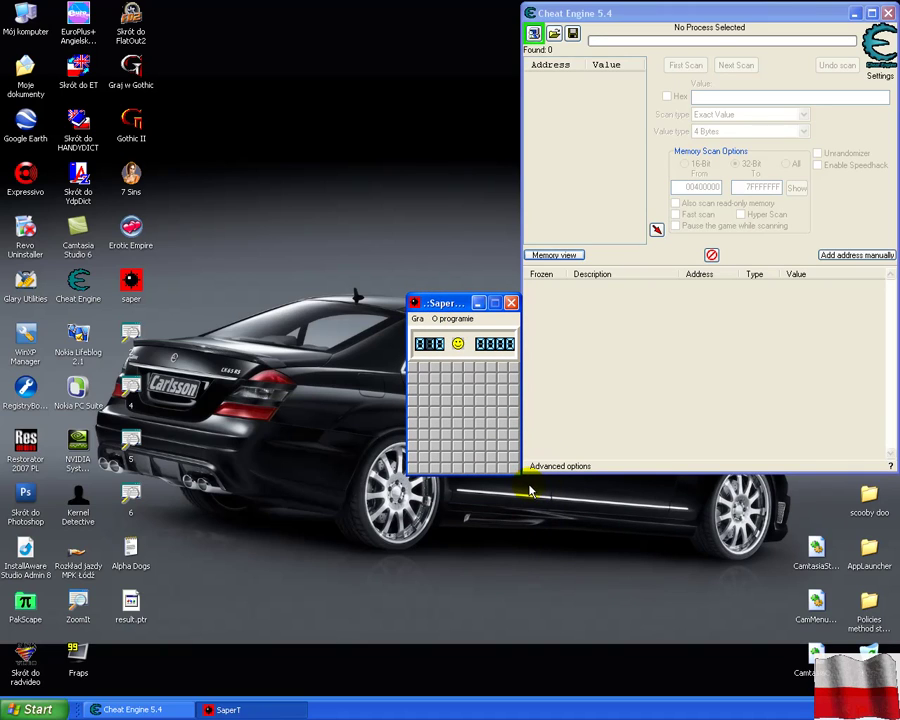
Step: Open the saper.exe process as the target for memory scanning
left_click(534, 34)
left_click(787, 162)
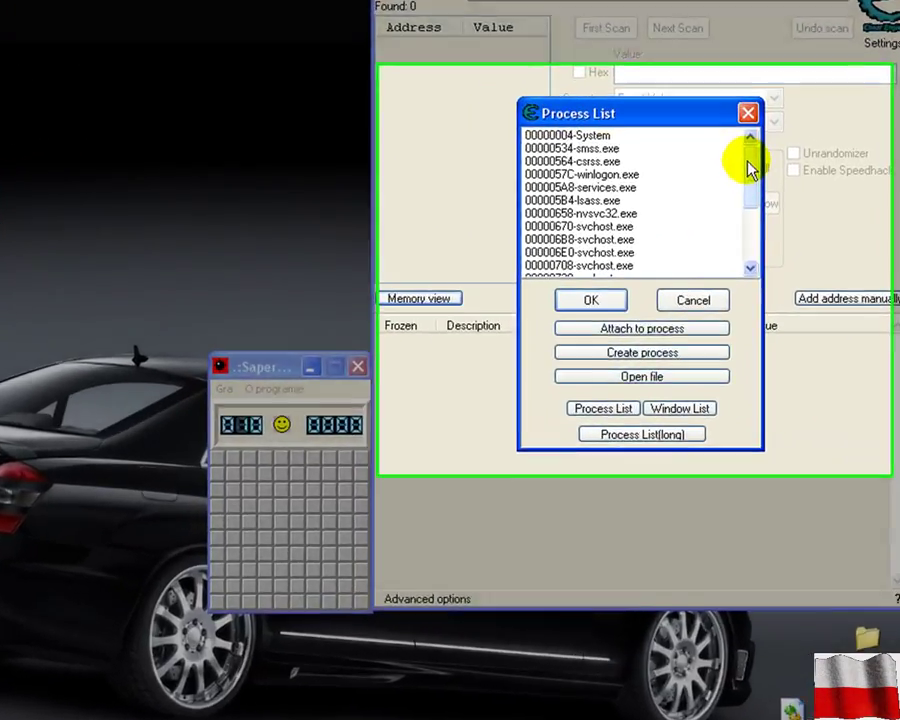
left_click_drag(785, 163, 787, 197)
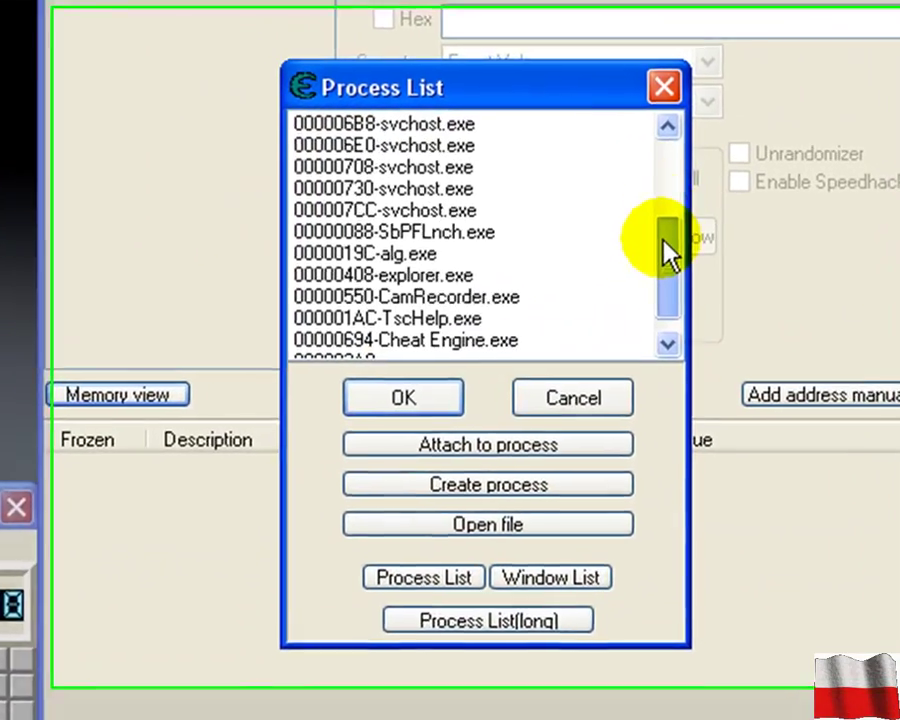
left_click_drag(663, 241, 659, 270)
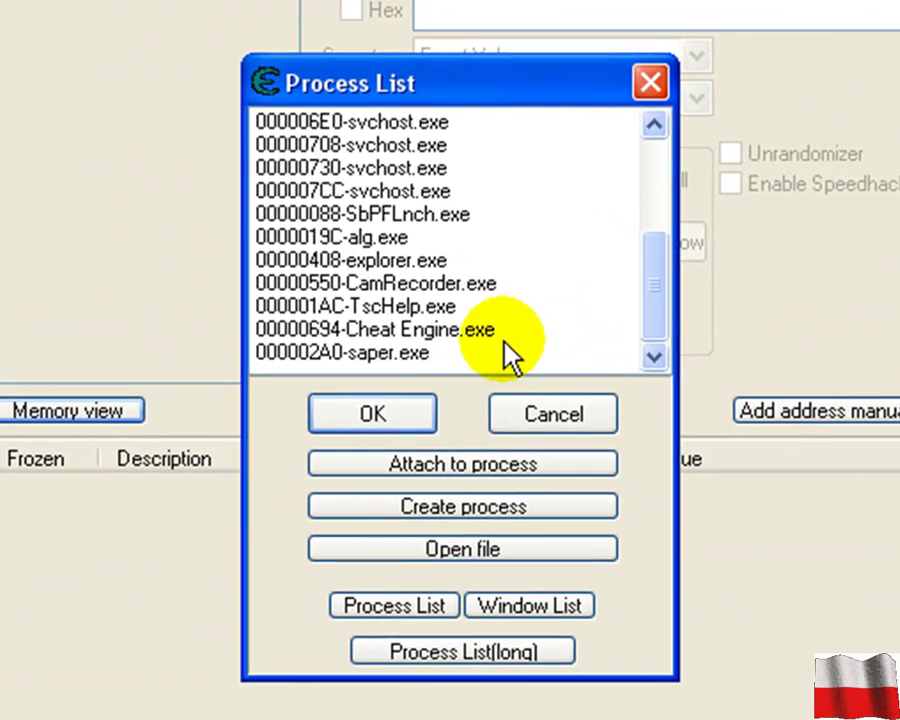
left_click(420, 354)
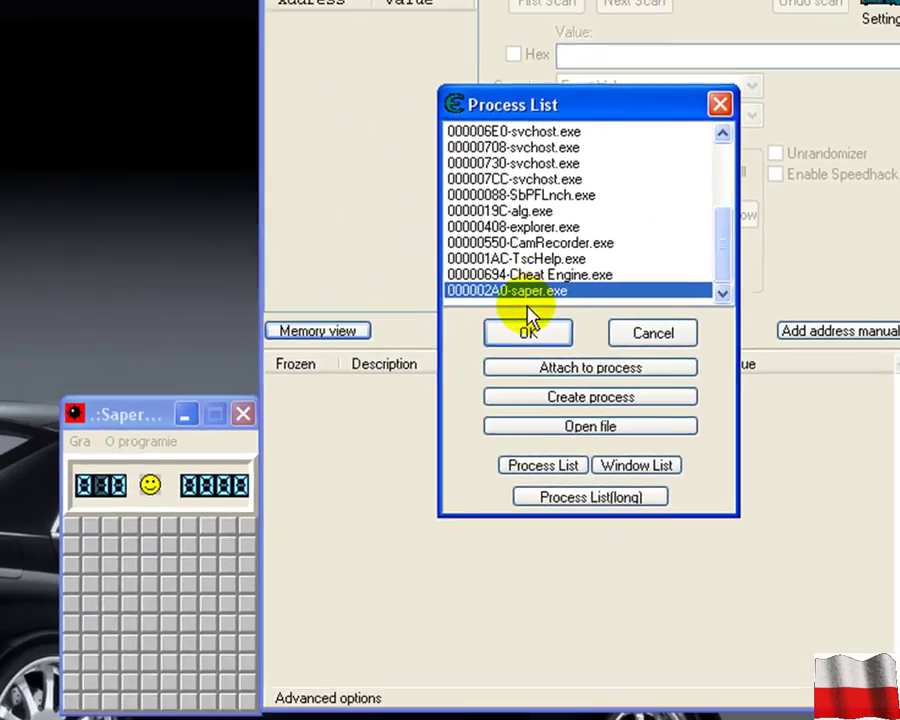
left_click(528, 334)
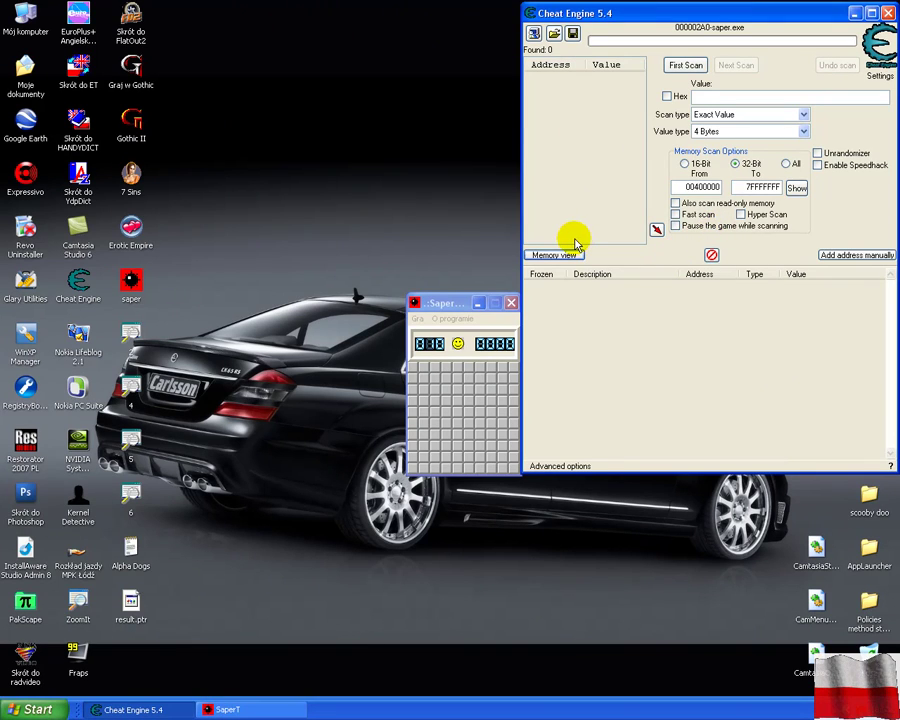
Step: Start a new Saper game and uncover a cell so that the timer runs
left_click(459, 372)
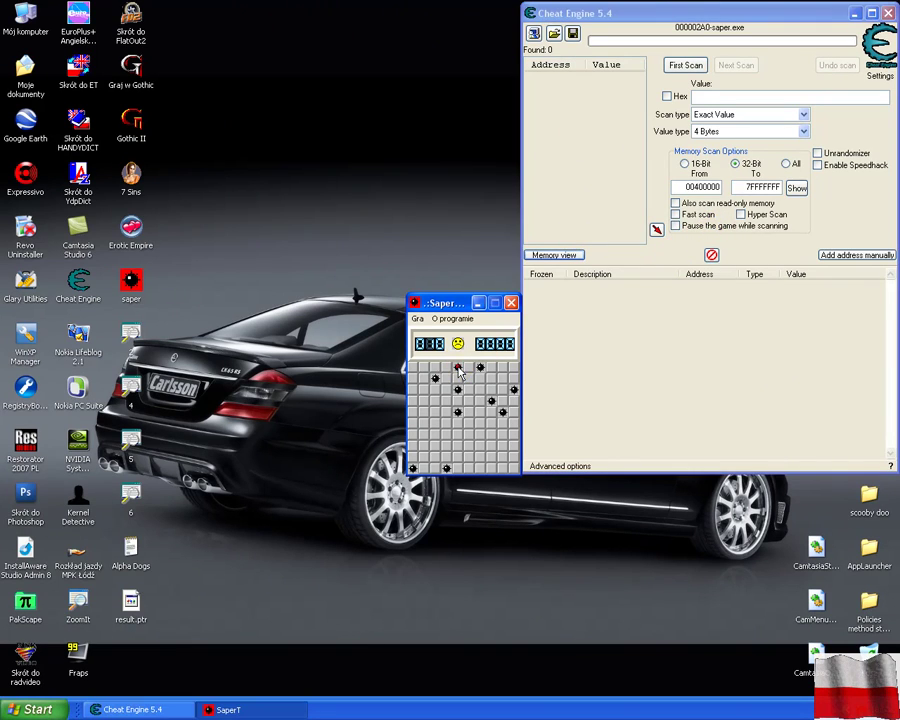
left_click(418, 318)
left_click(430, 333)
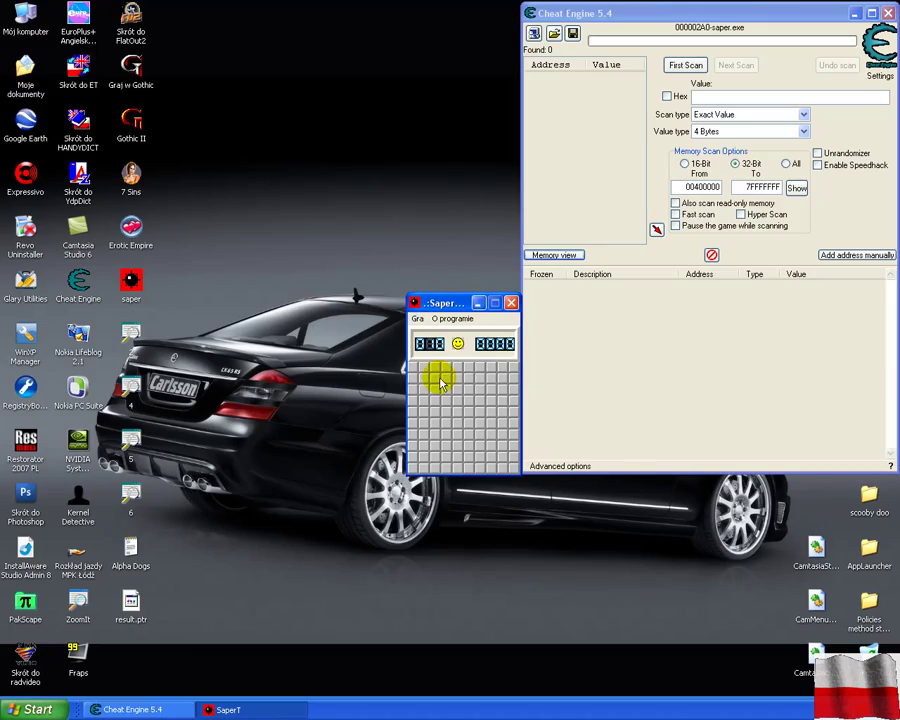
left_click(440, 381)
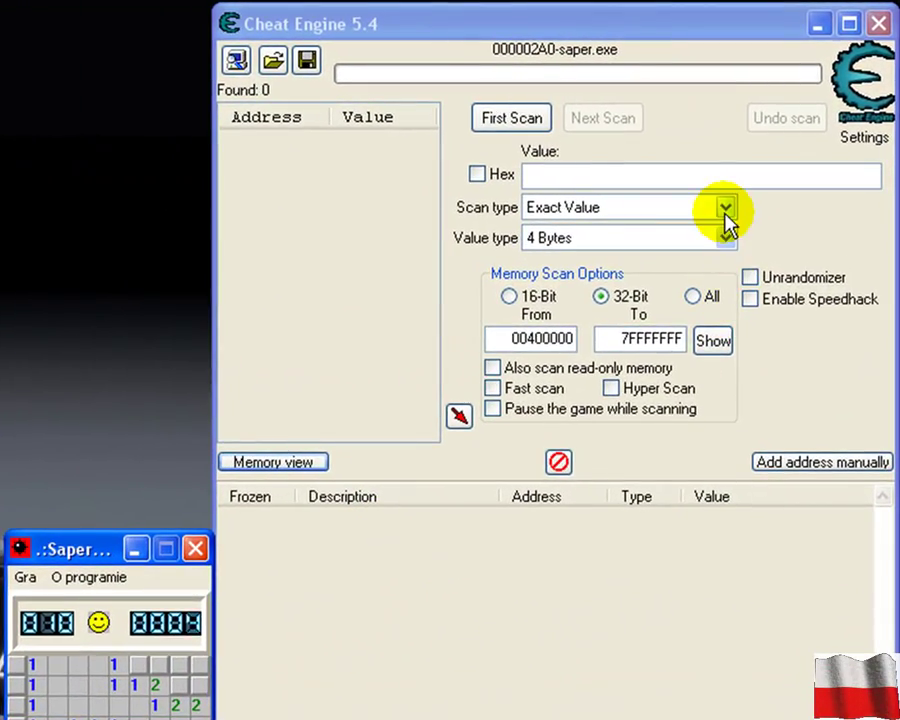
Step: Run a first scan of 4-byte values with the scan type Unknown initial value
left_click(735, 195)
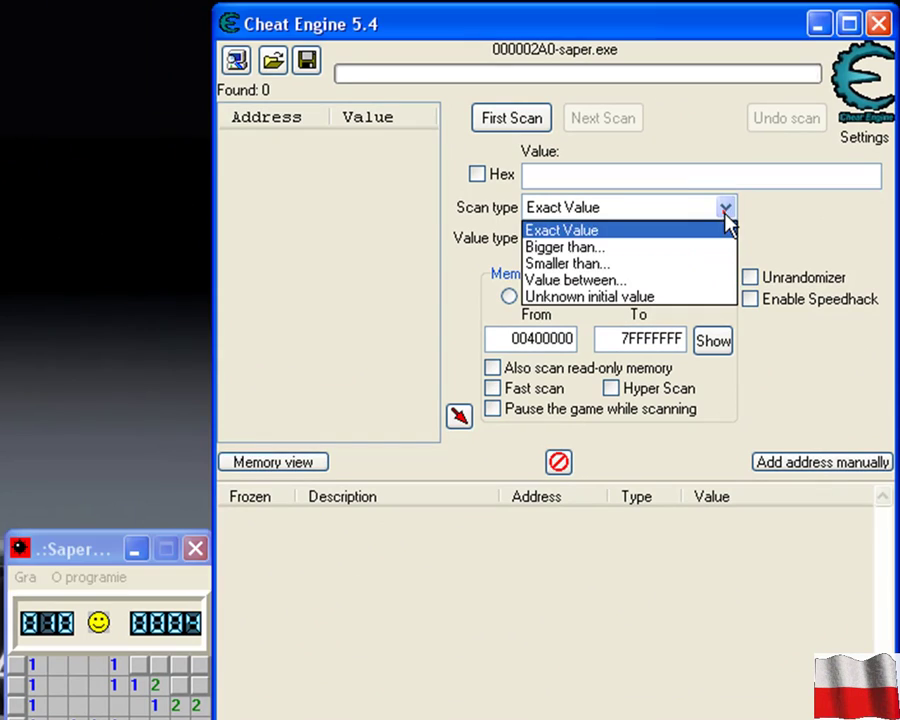
left_click(575, 298)
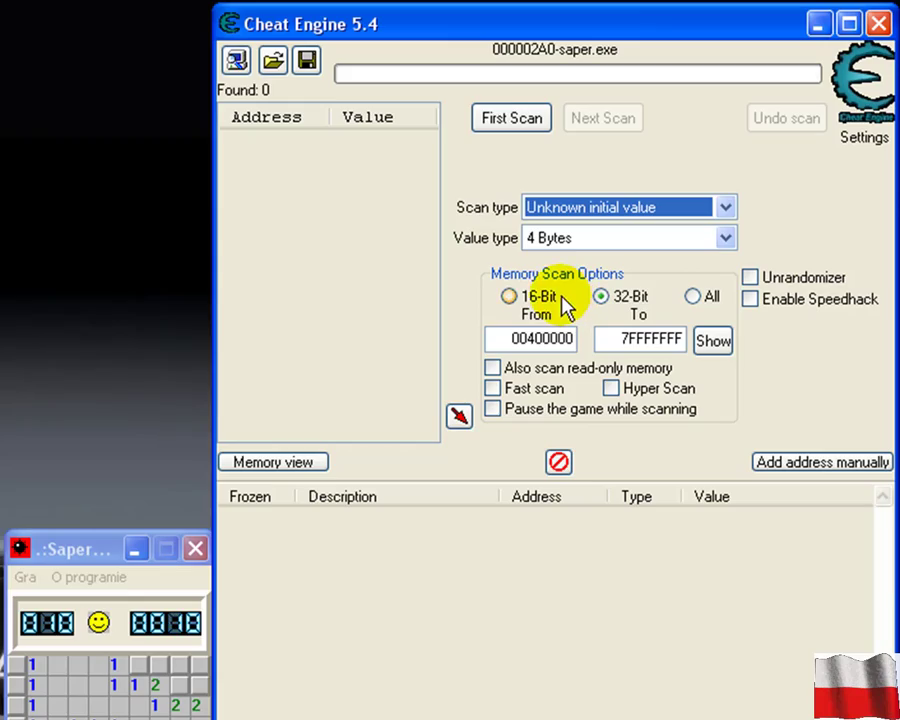
left_click(512, 118)
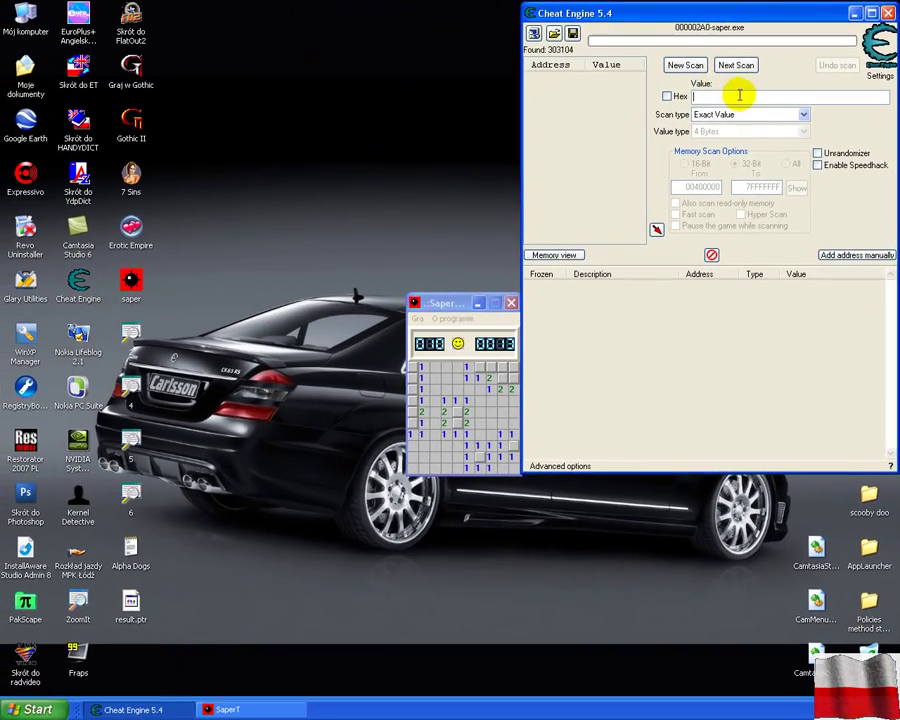
Step: Narrow the results with repeated next scans for Increased value while the game timer counts up
left_click(804, 115)
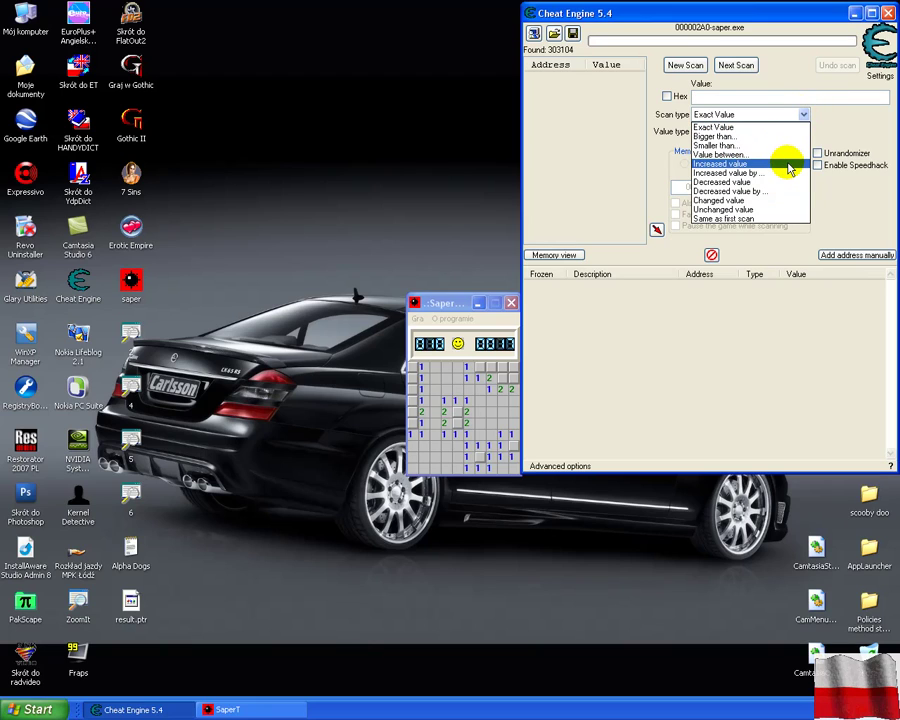
left_click(720, 164)
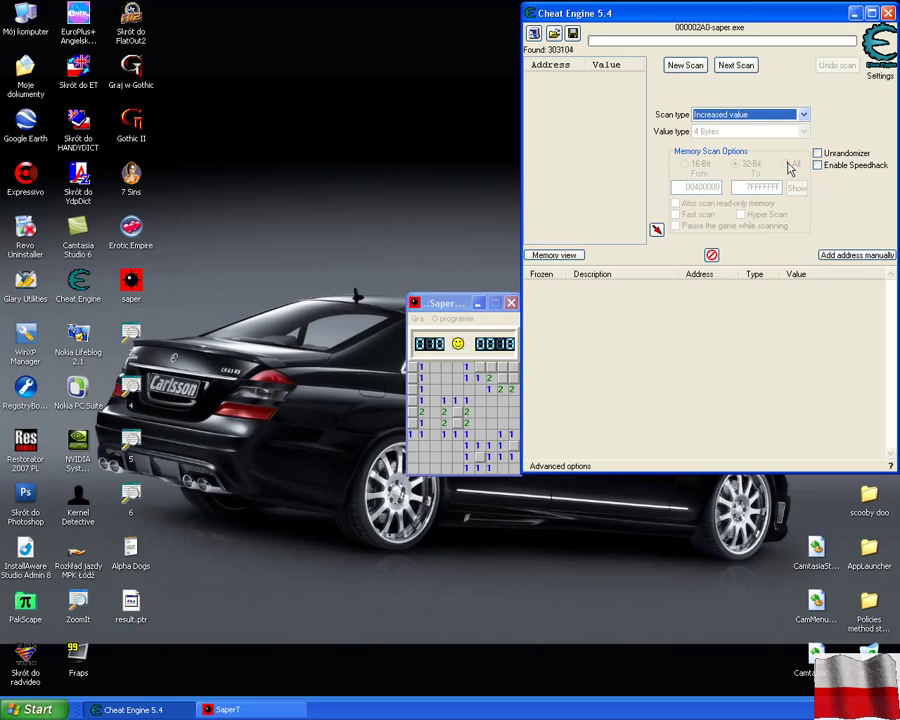
left_click(735, 67)
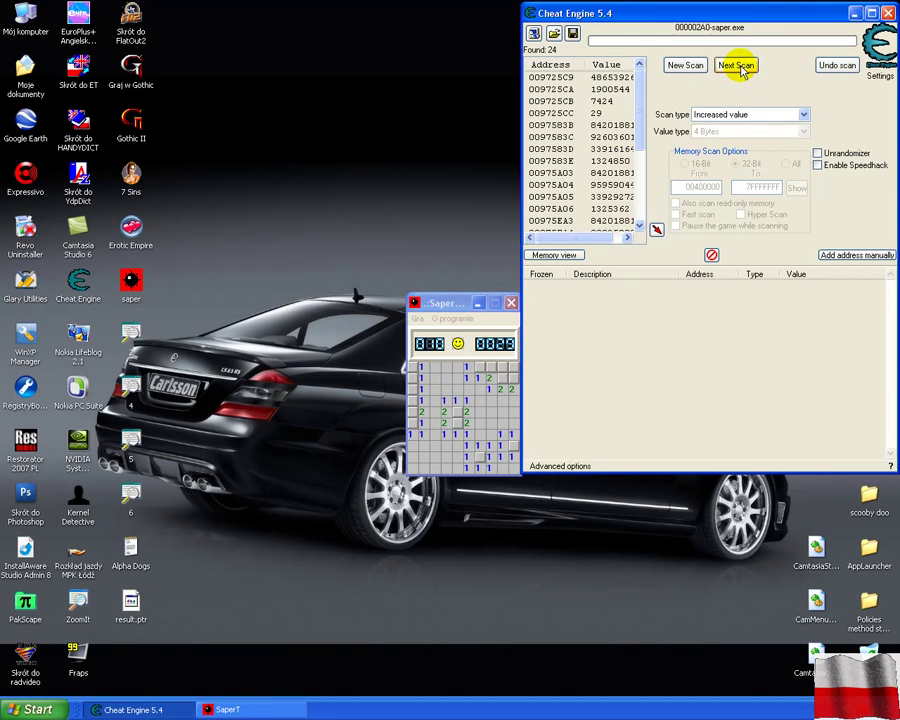
left_click(738, 66)
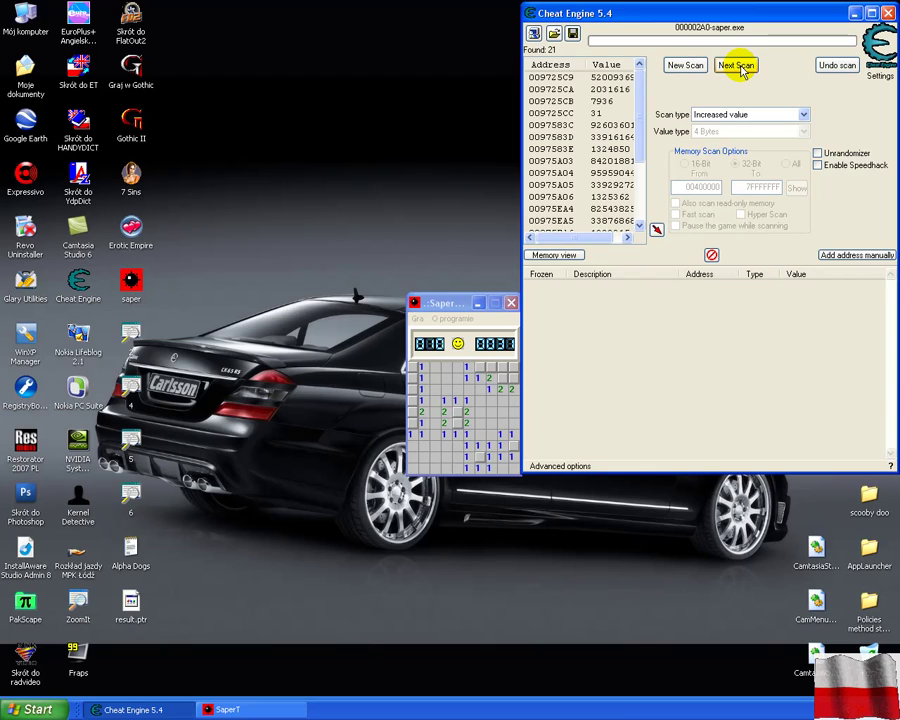
left_click(738, 66)
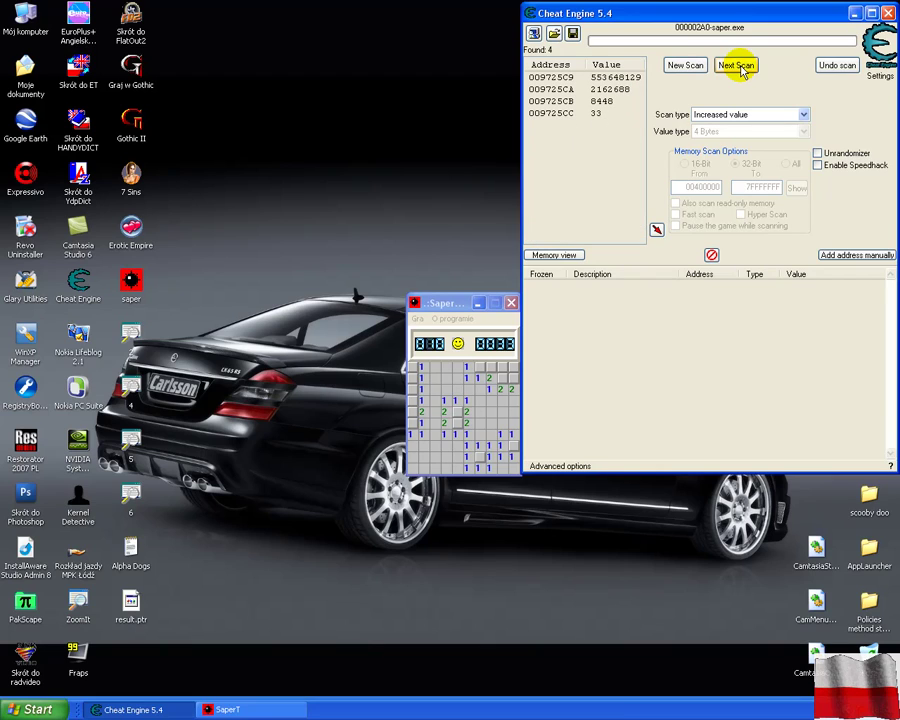
Step: Add the found address 009725CC, which matches the game's seconds, to the address list and freeze it
left_click(585, 114)
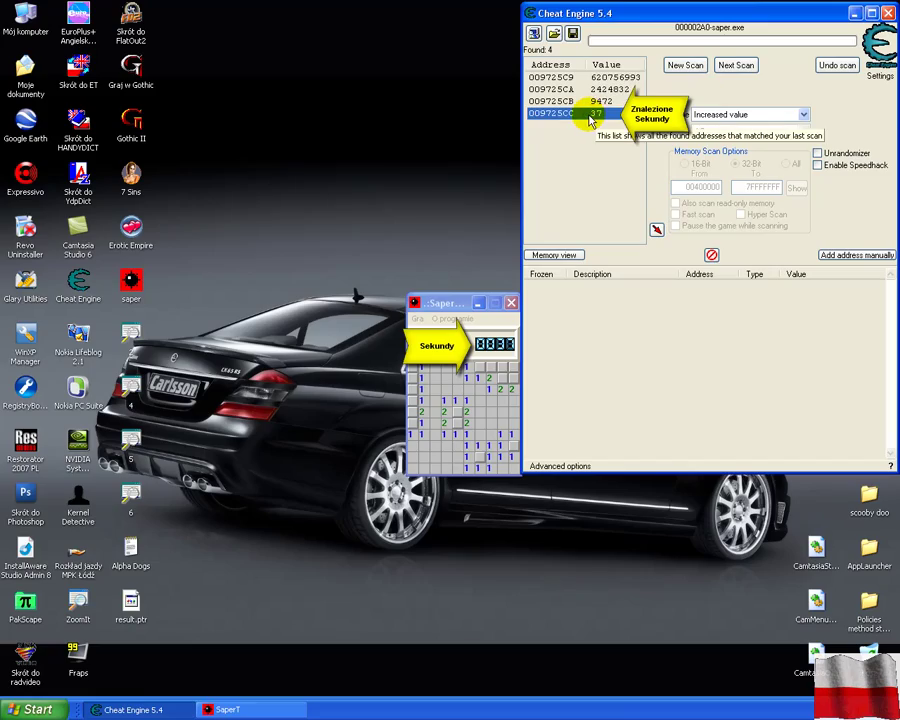
double_click(591, 116)
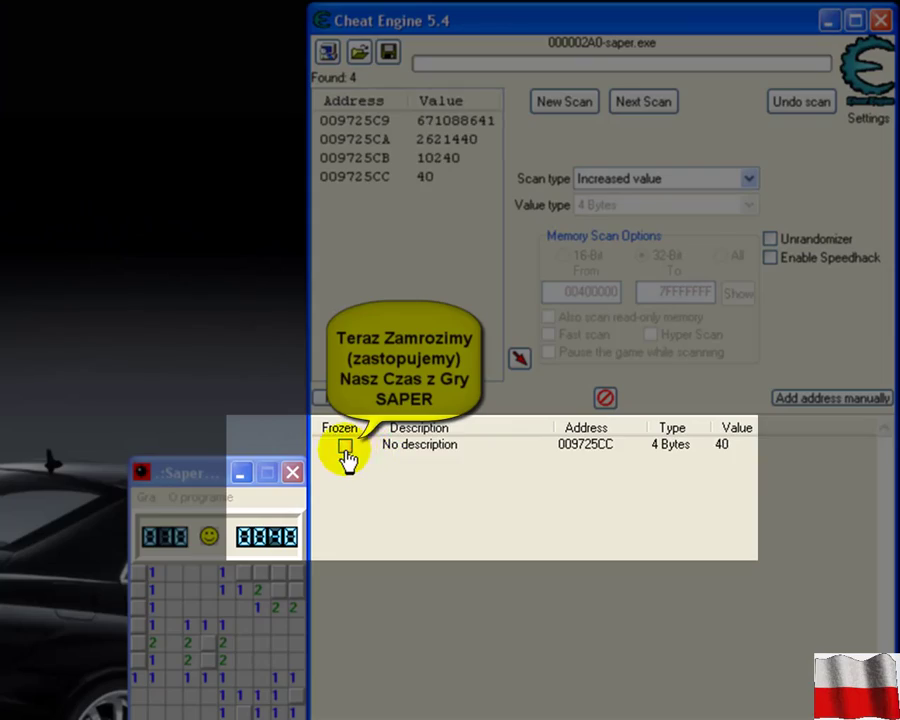
left_click(368, 427)
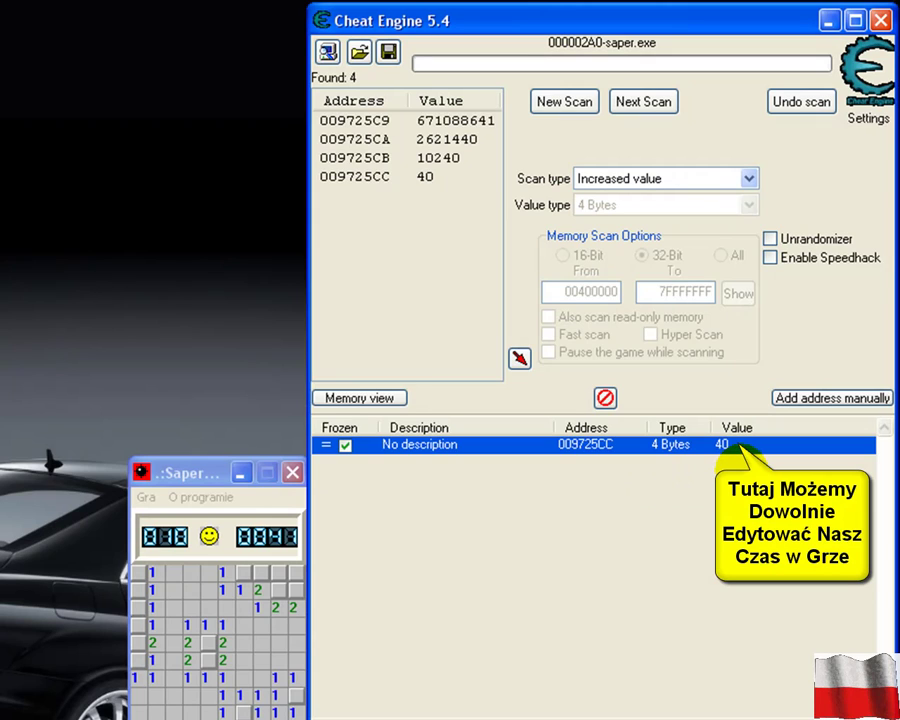
Step: Set the frozen timer address's value to 0
double_click(727, 446)
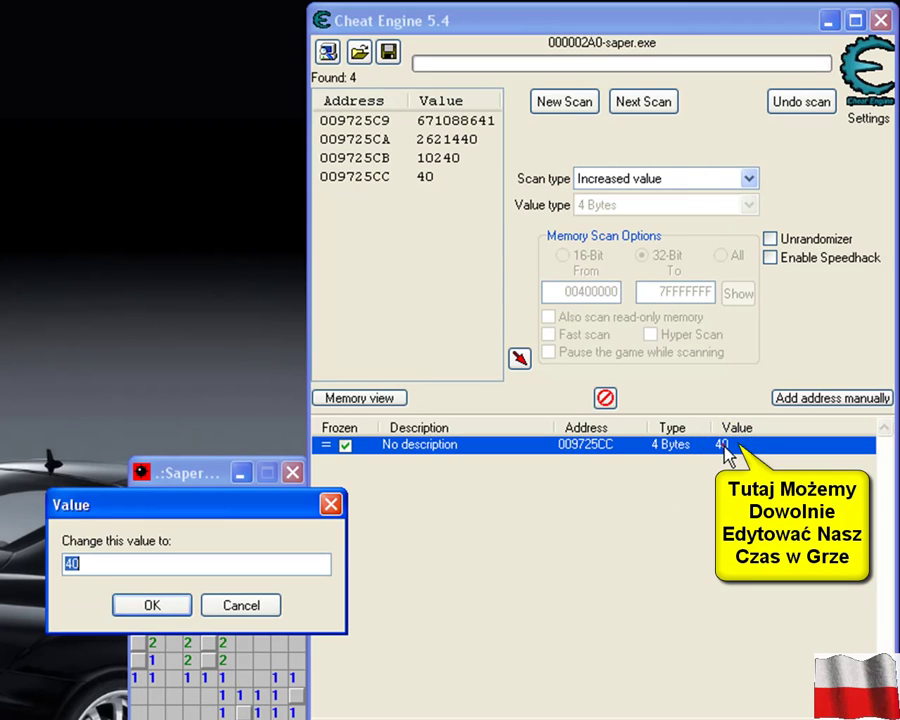
left_click_drag(247, 513, 517, 490)
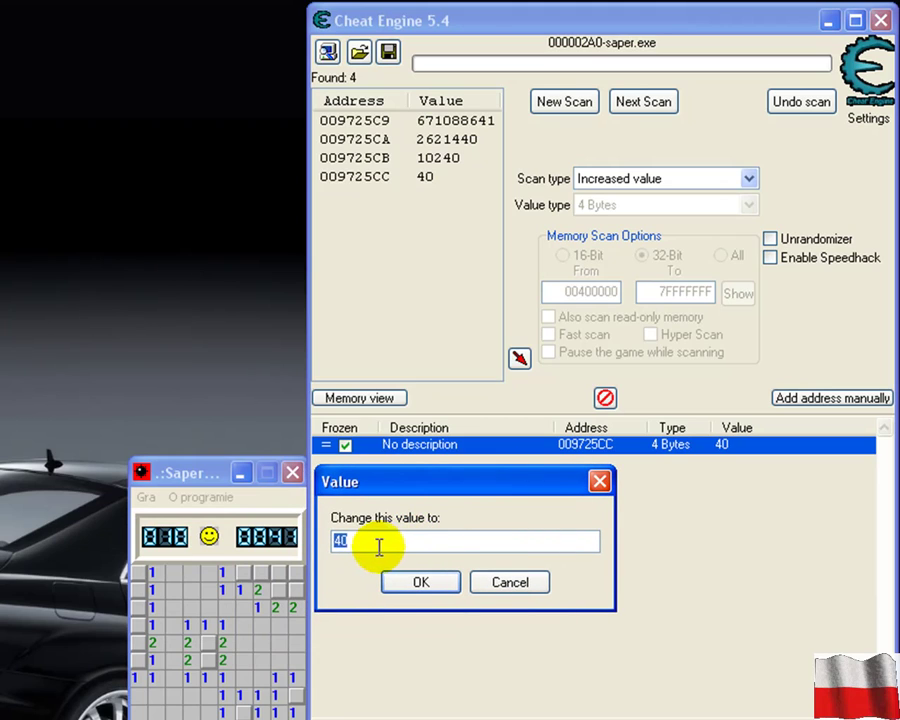
left_click(341, 546)
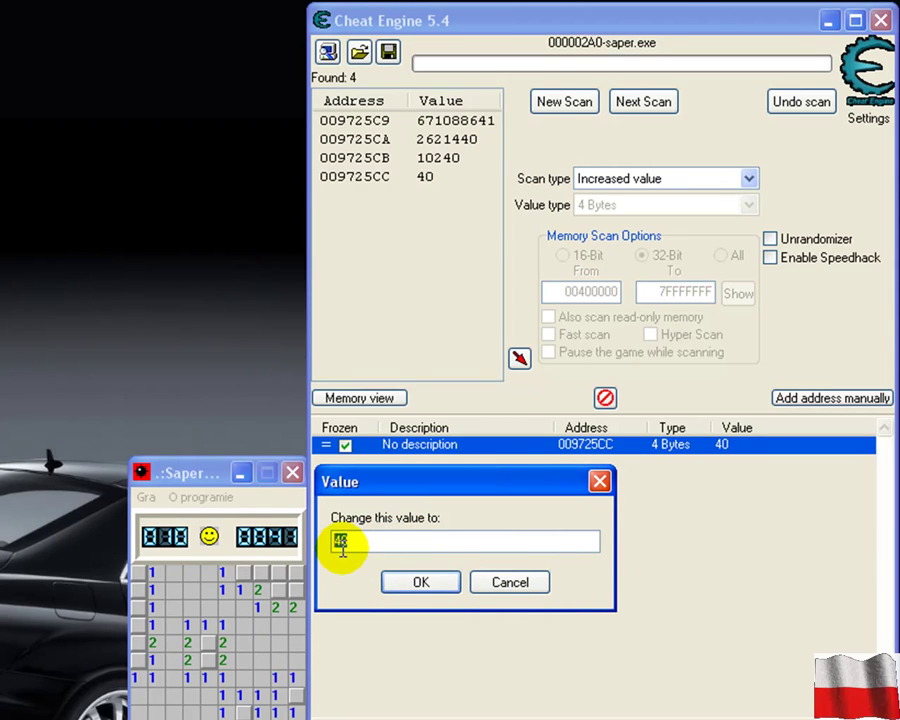
type("0")
left_click(342, 538)
left_click(420, 584)
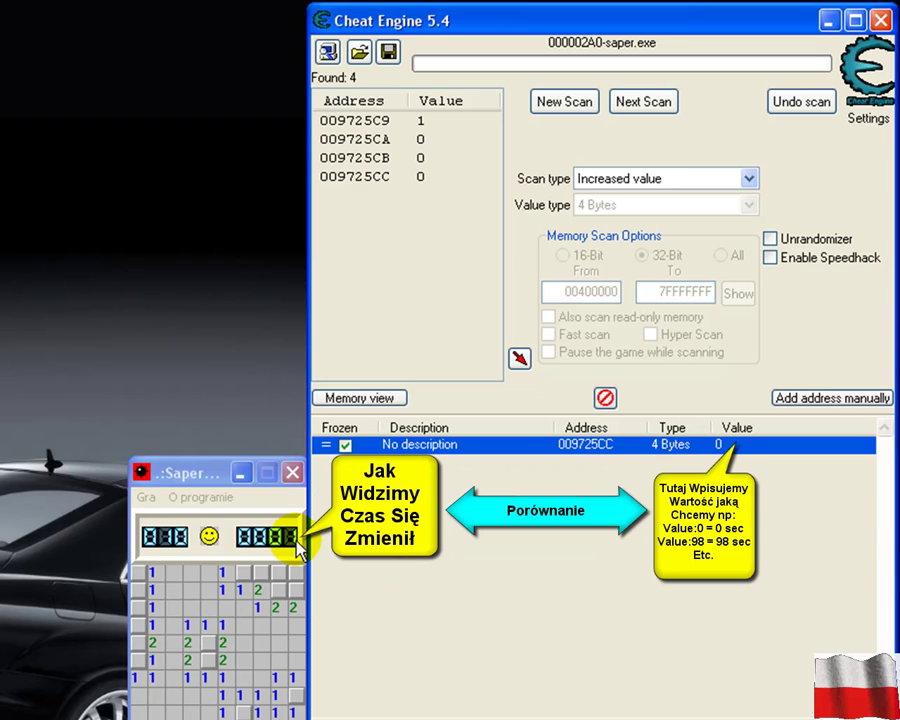
Step: Unfreeze the timer address and find out what writes to it, allowing the debugger to attach to the process
left_click(345, 446)
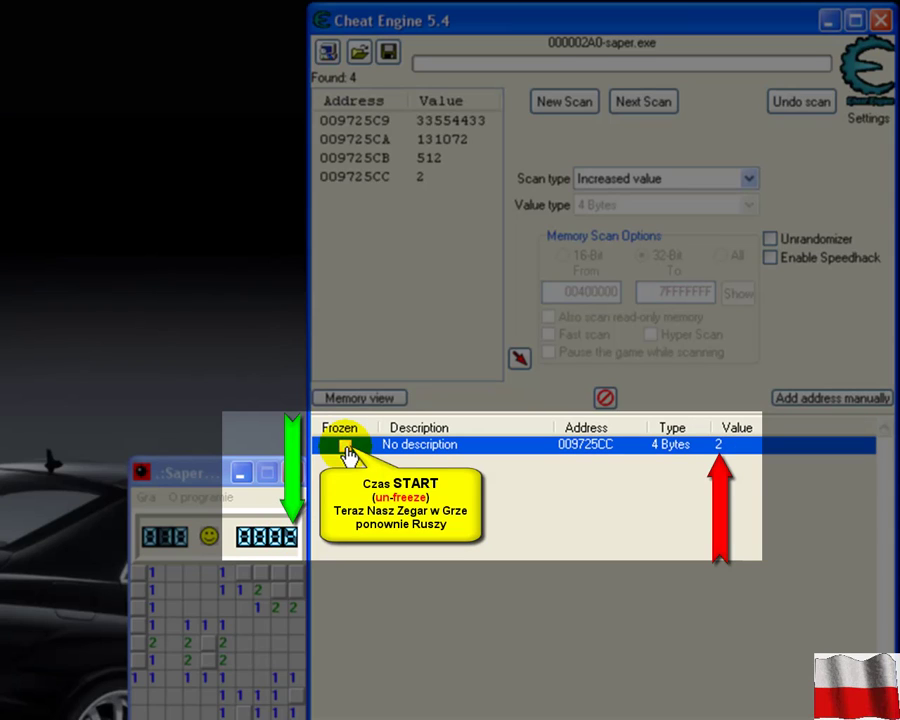
right_click(512, 456)
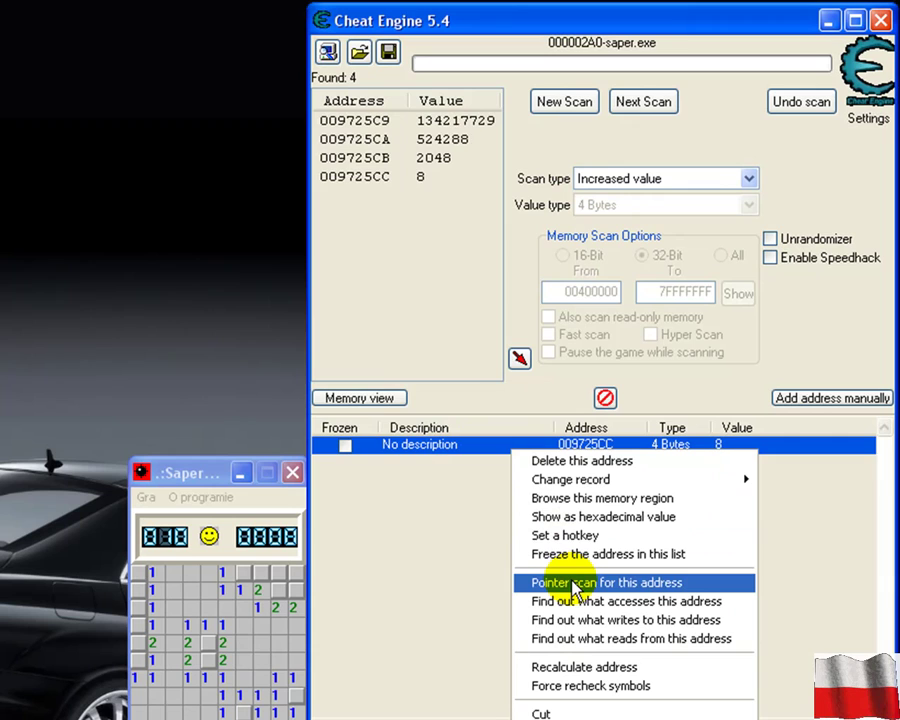
left_click(587, 625)
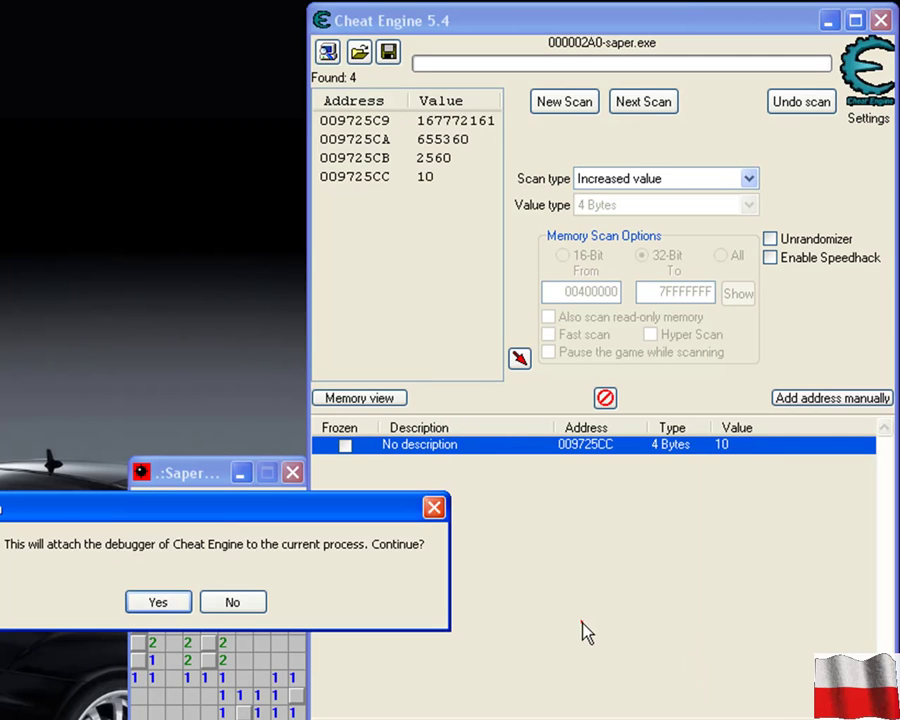
left_click(183, 606)
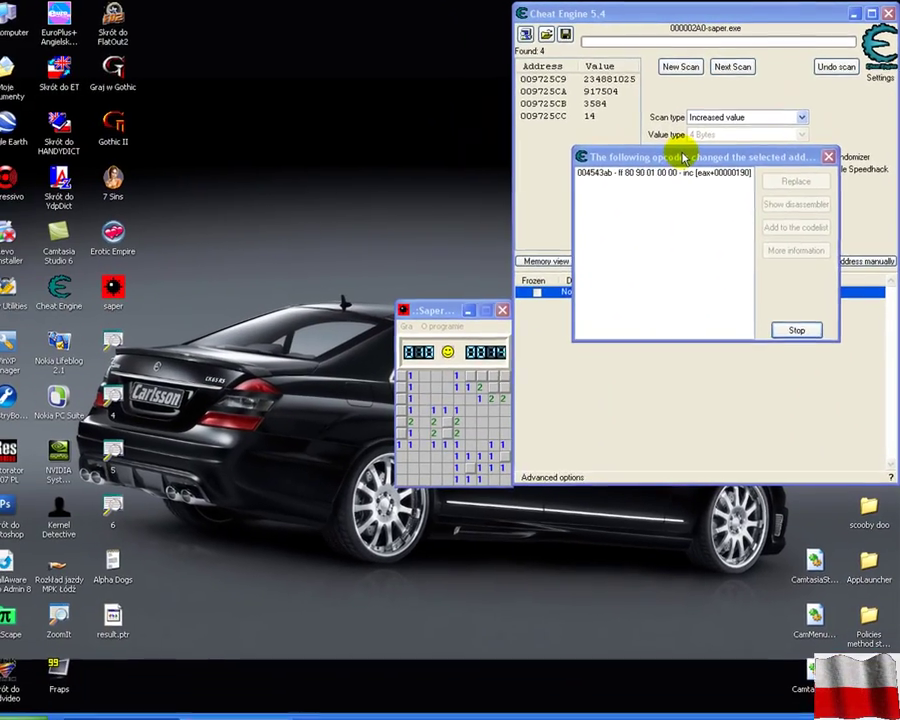
Step: Move the opcode list clear of the other windows and show more information on the inc [eax+00000190] instruction
left_click_drag(656, 172, 280, 19)
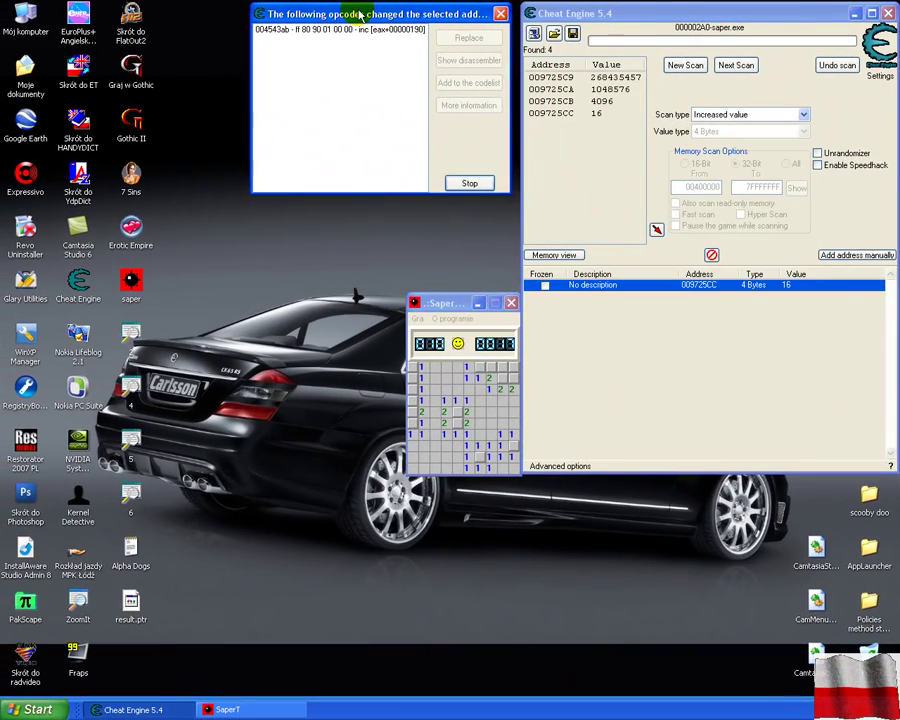
left_click_drag(355, 16, 254, 13)
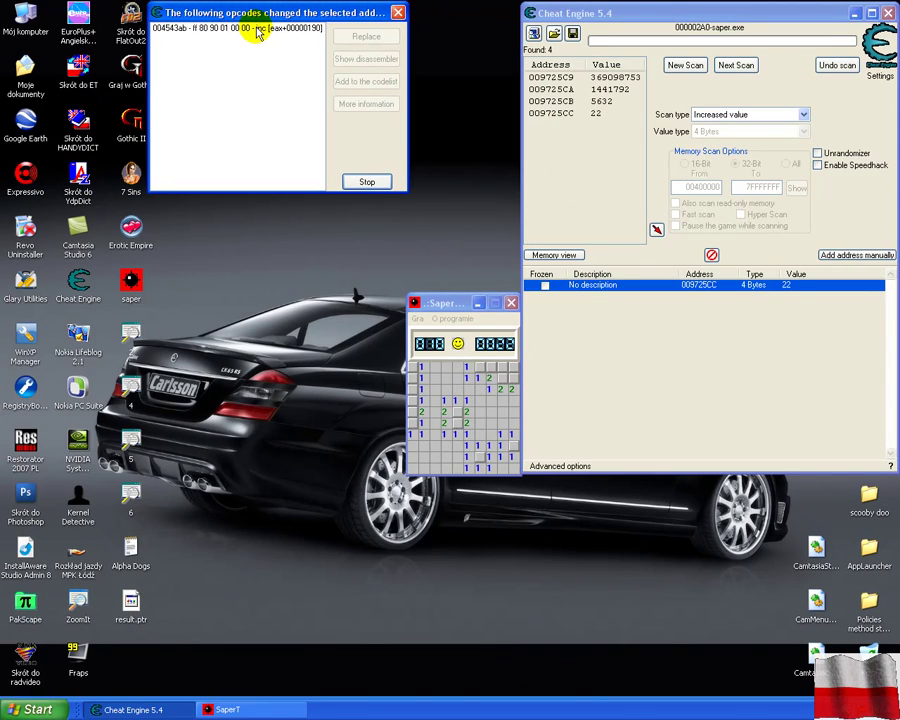
left_click(258, 28)
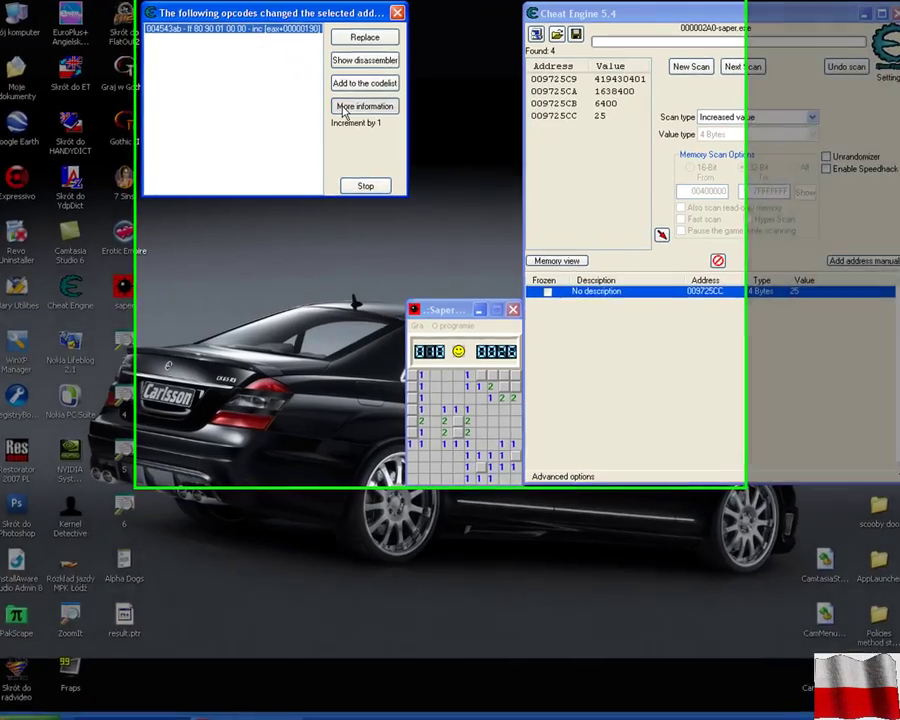
left_click(344, 104)
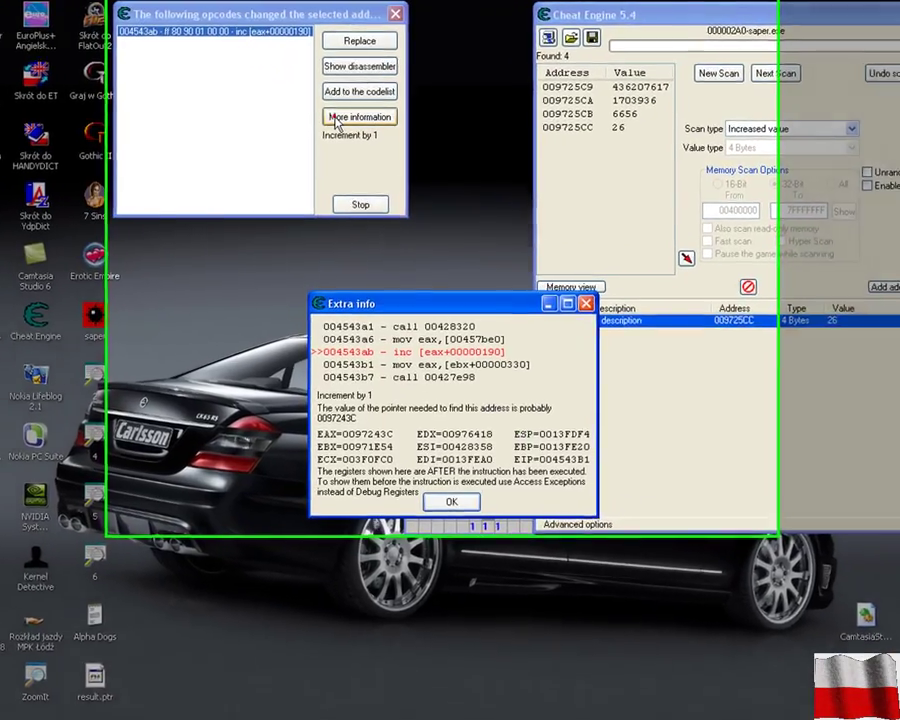
Step: Place the Extra info window below the opcode list and copy the probable pointer value 0097243C to the clipboard
left_click_drag(413, 300, 225, 235)
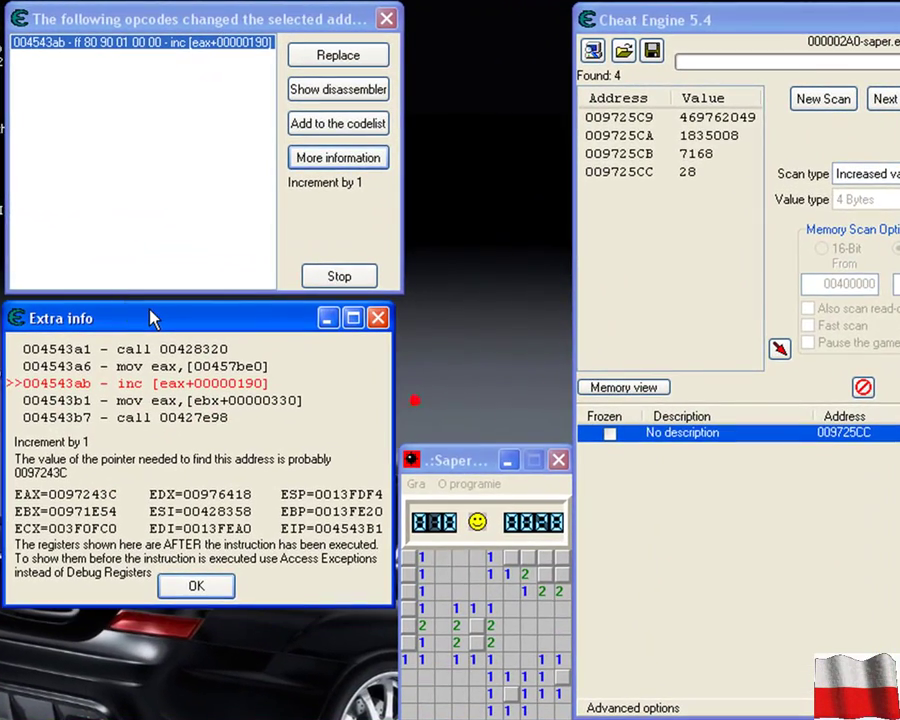
left_click(152, 318)
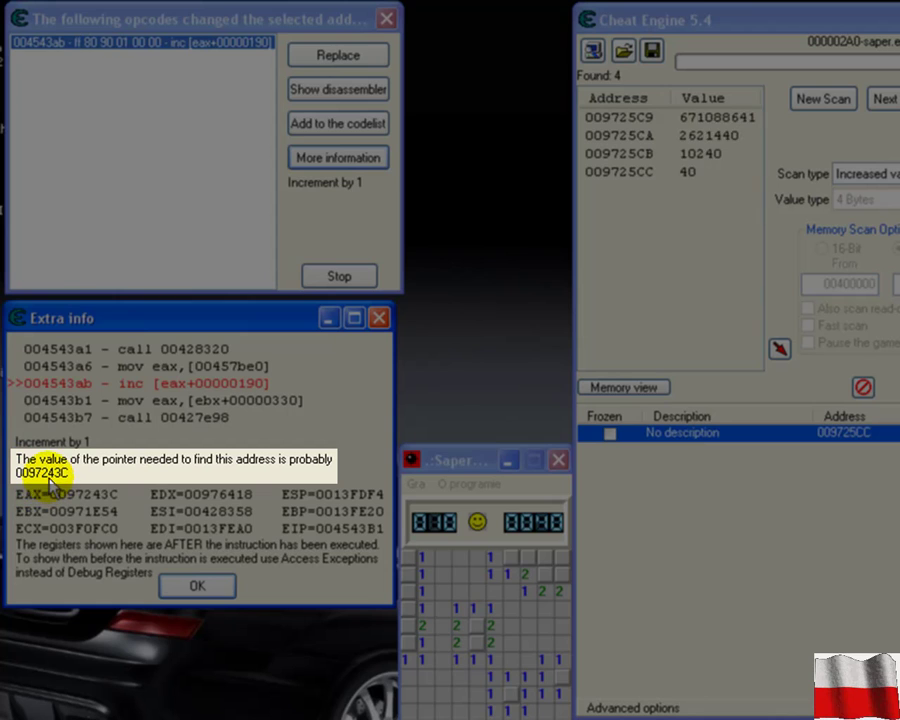
right_click(47, 474)
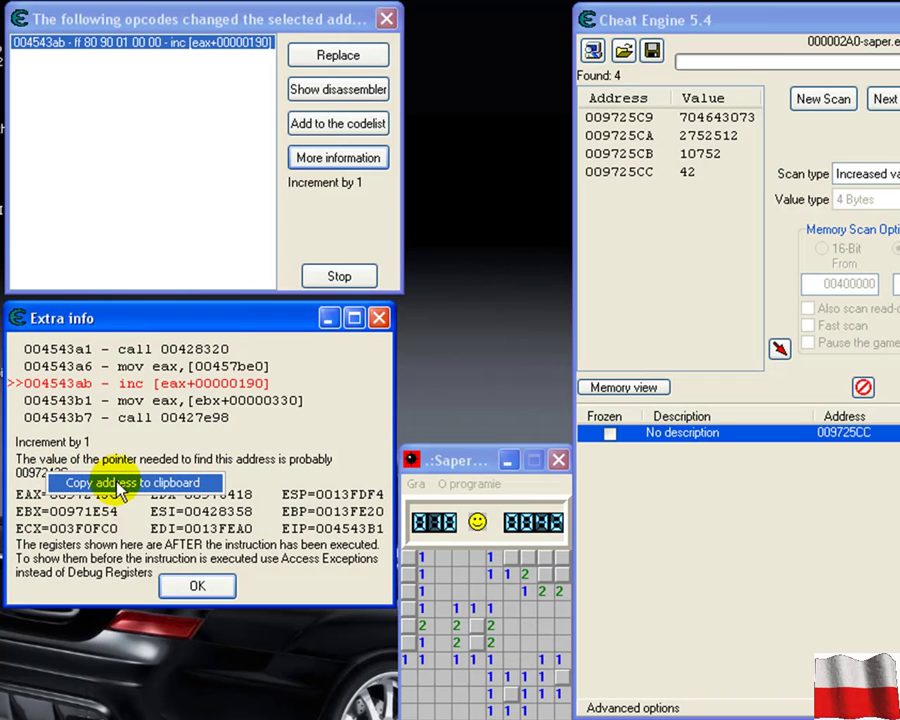
left_click(120, 488)
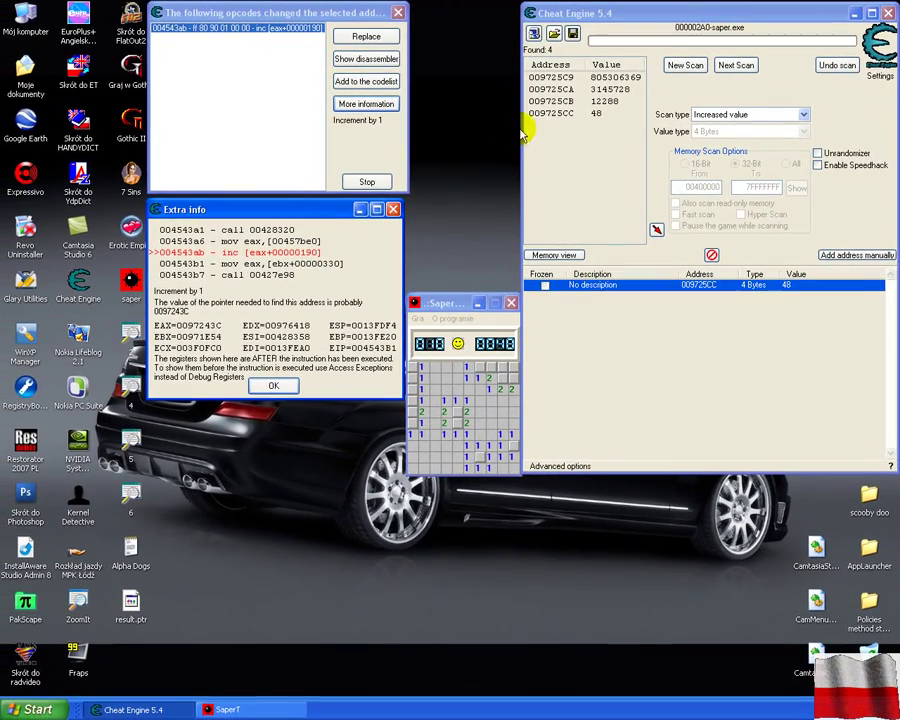
Step: Try a new exact-value scan with 97243C pasted in before turning on the Hex option
left_click(679, 67)
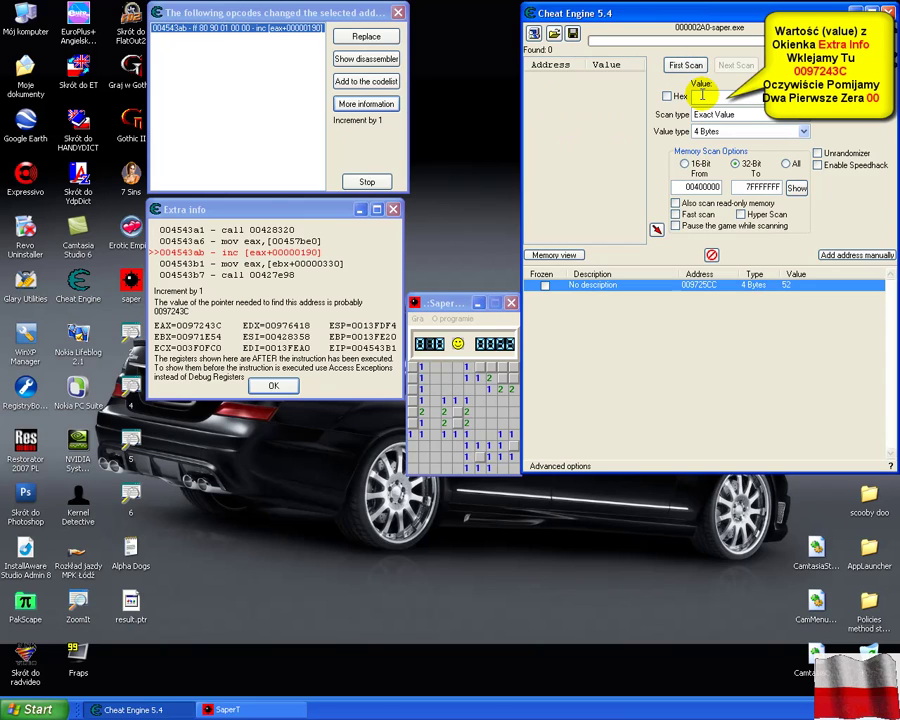
right_click(707, 96)
left_click(725, 126)
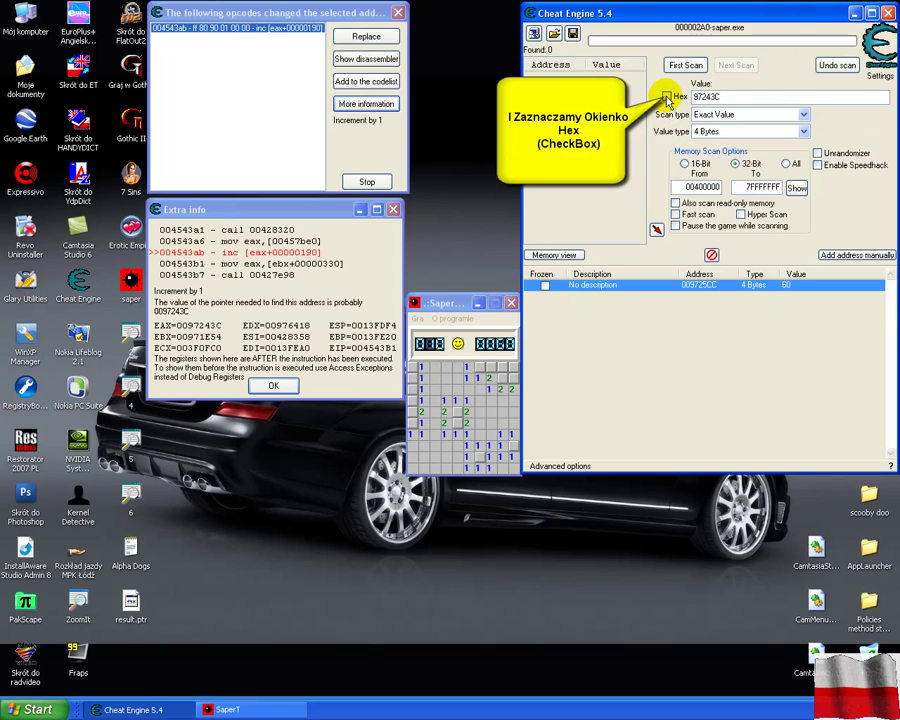
left_click(667, 97)
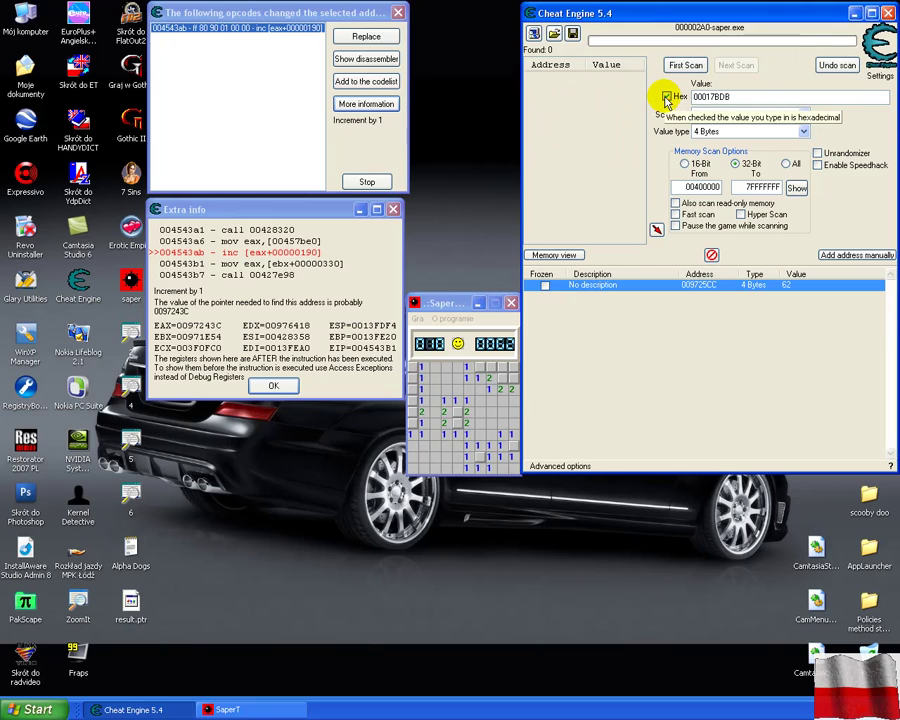
left_click(685, 66)
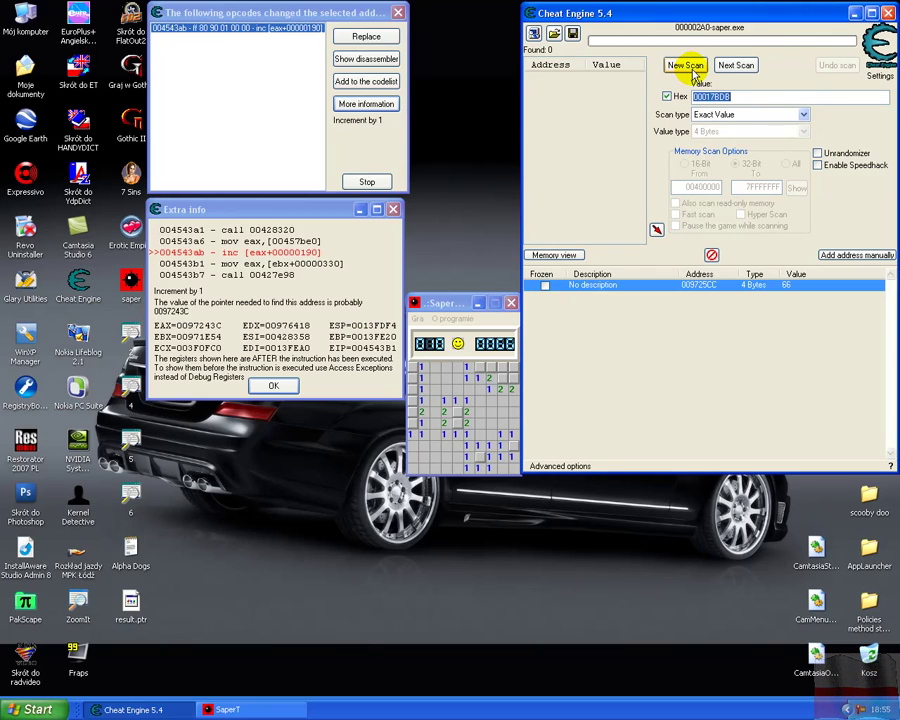
Step: Restart the scan and search for the exact 4-byte hexadecimal value 97243C, without the two leading zeros
left_click(688, 67)
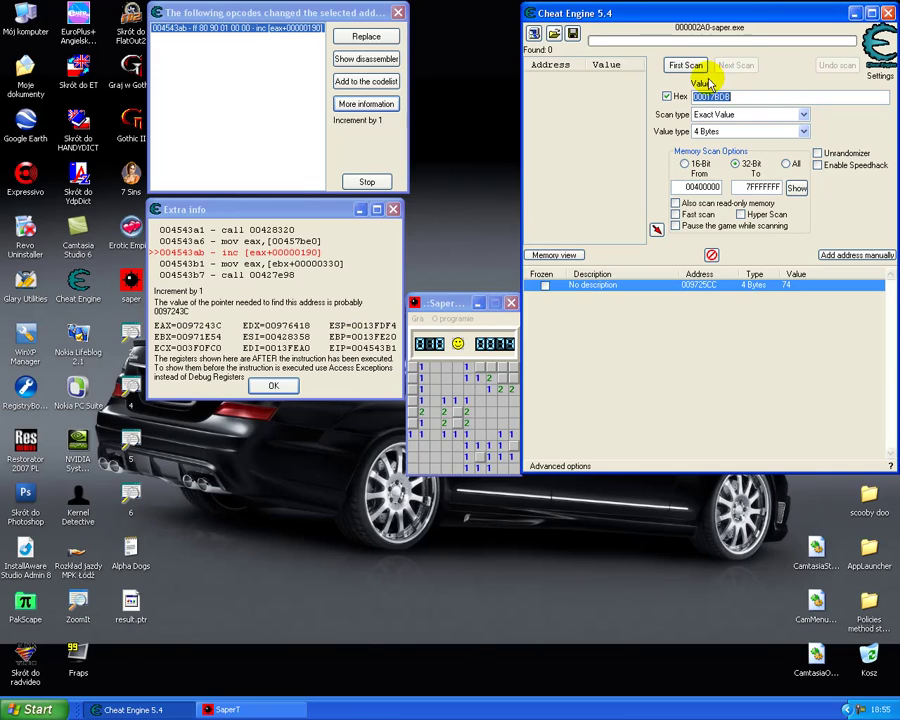
type("0097243C")
right_click(712, 94)
key("Escape")
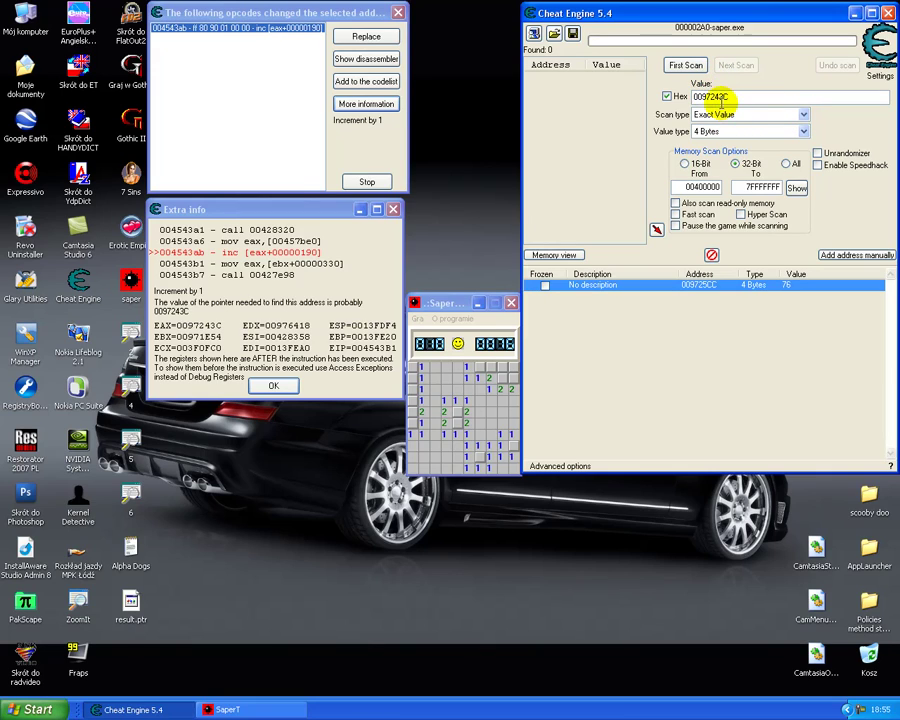
left_click_drag(703, 96, 678, 108)
key("Delete")
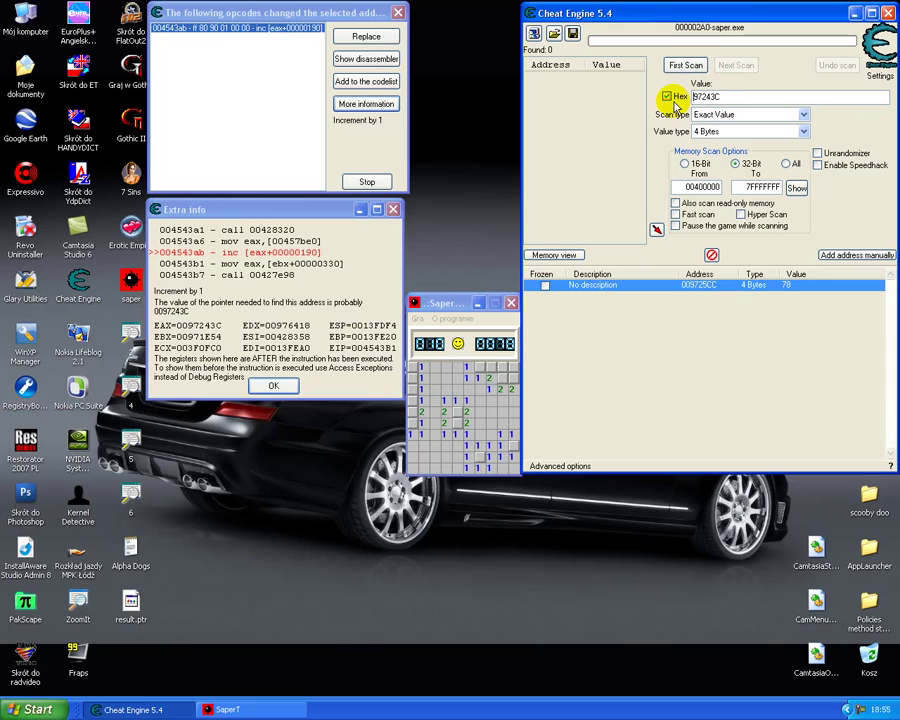
left_click(685, 66)
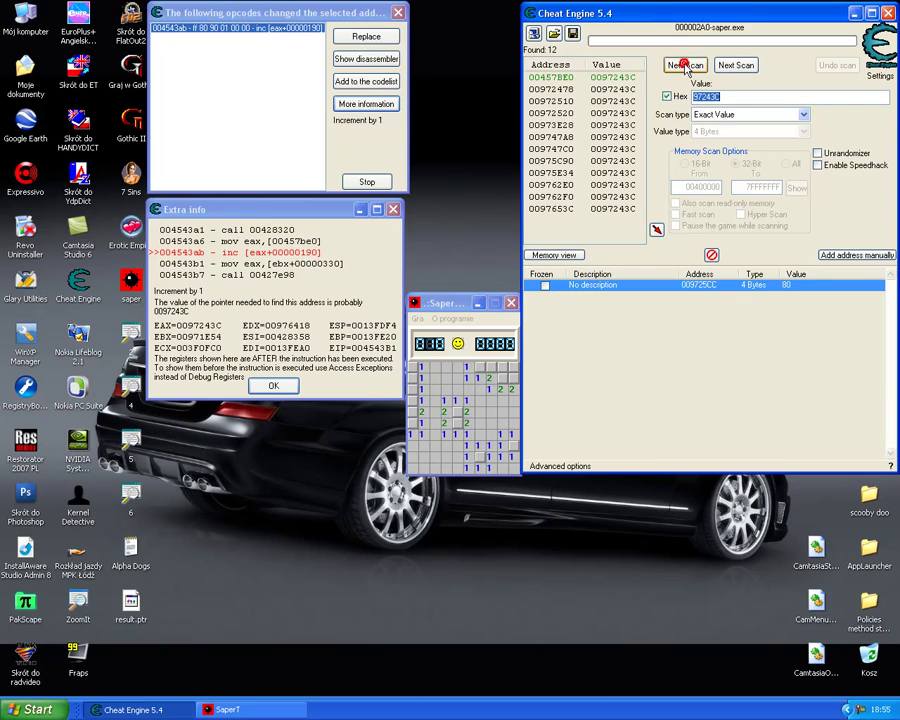
Step: Add the first found address 00457BE0 to the address list and copy its saper.exe+57BE0 address text
left_click(604, 79)
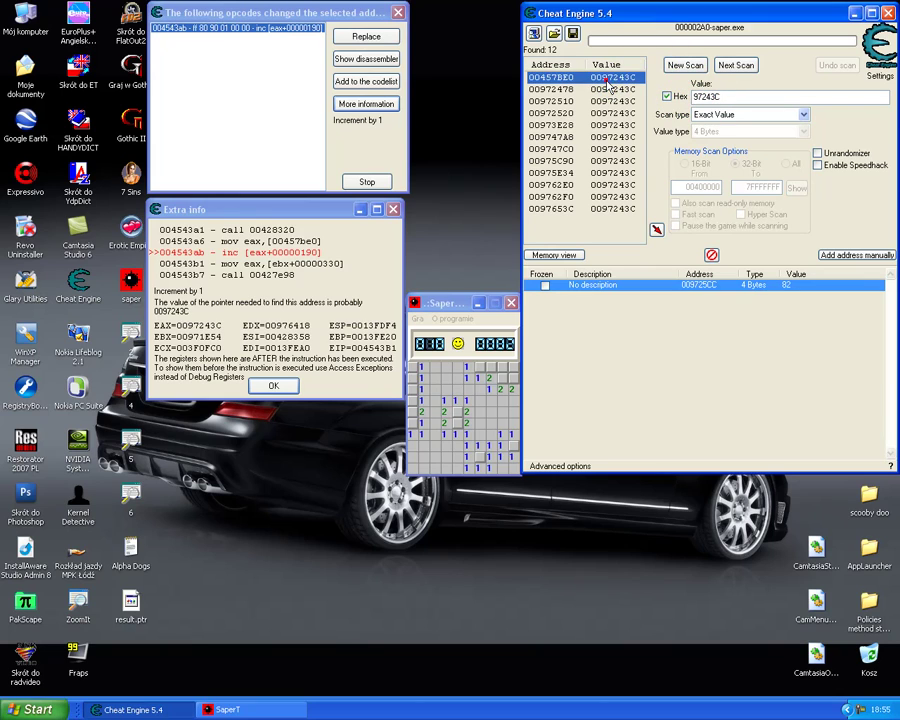
double_click(604, 79)
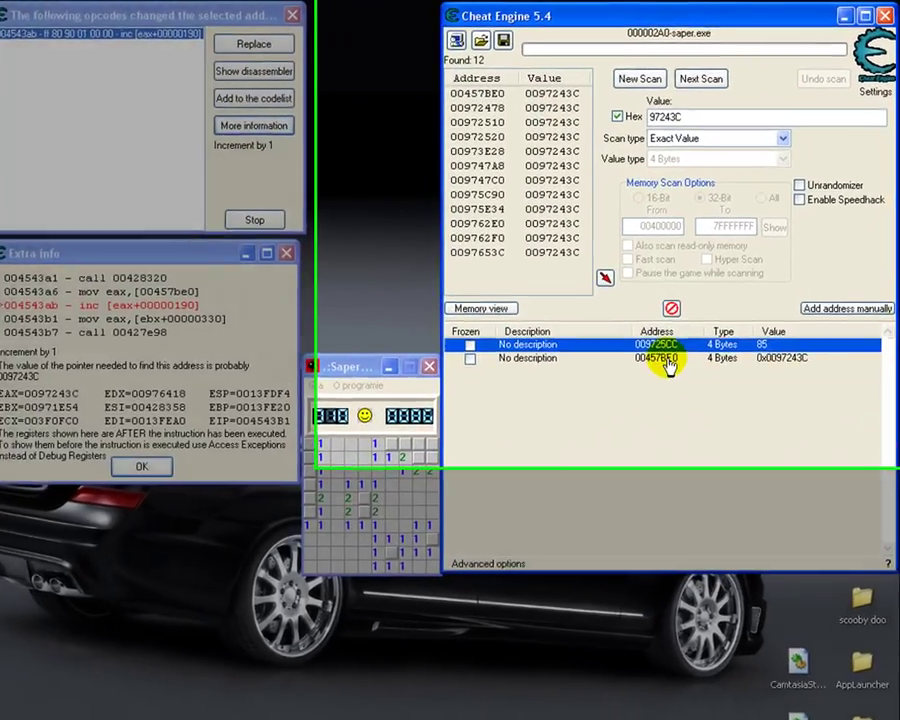
left_click(708, 297)
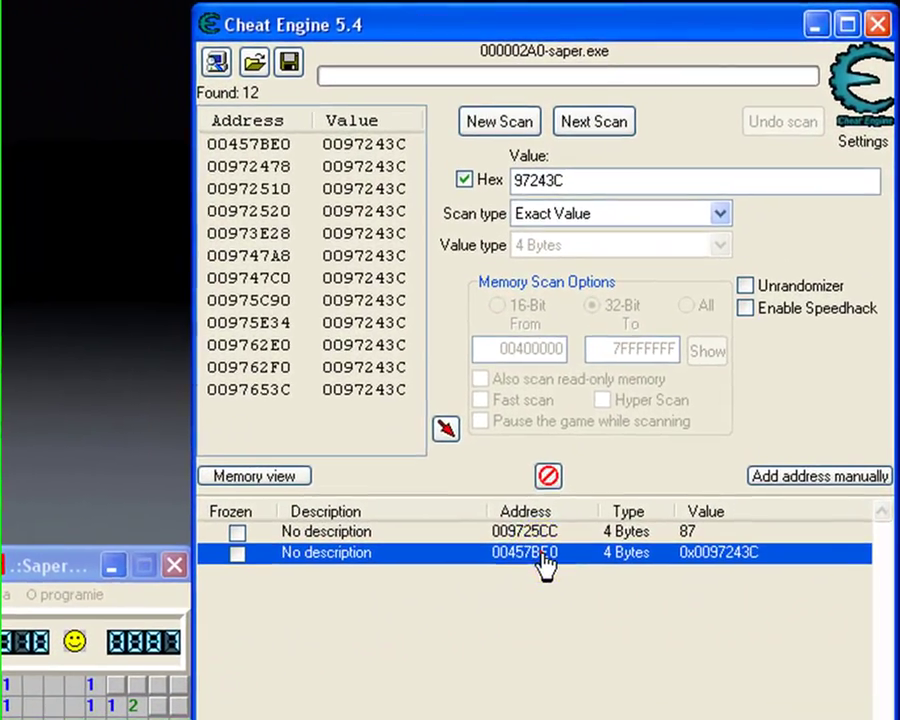
double_click(560, 522)
key("ctrl+c")
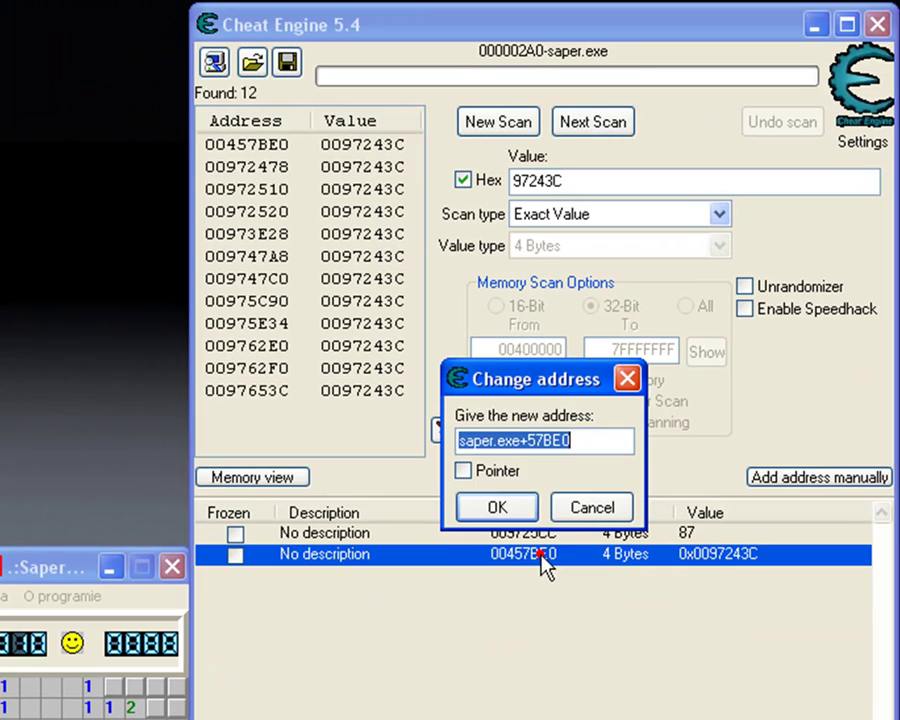
right_click(503, 447)
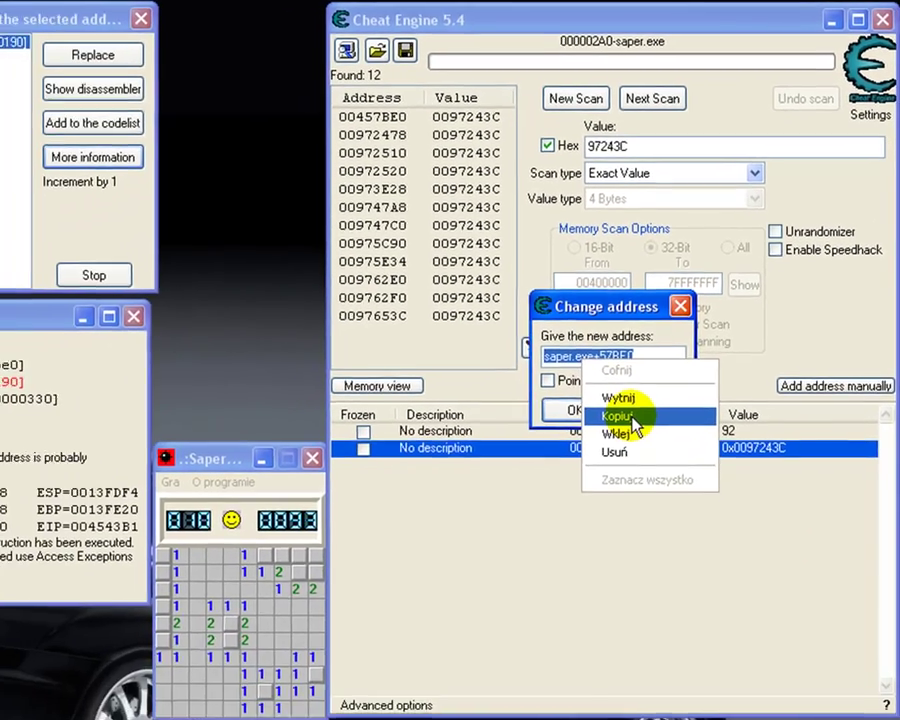
left_click(630, 417)
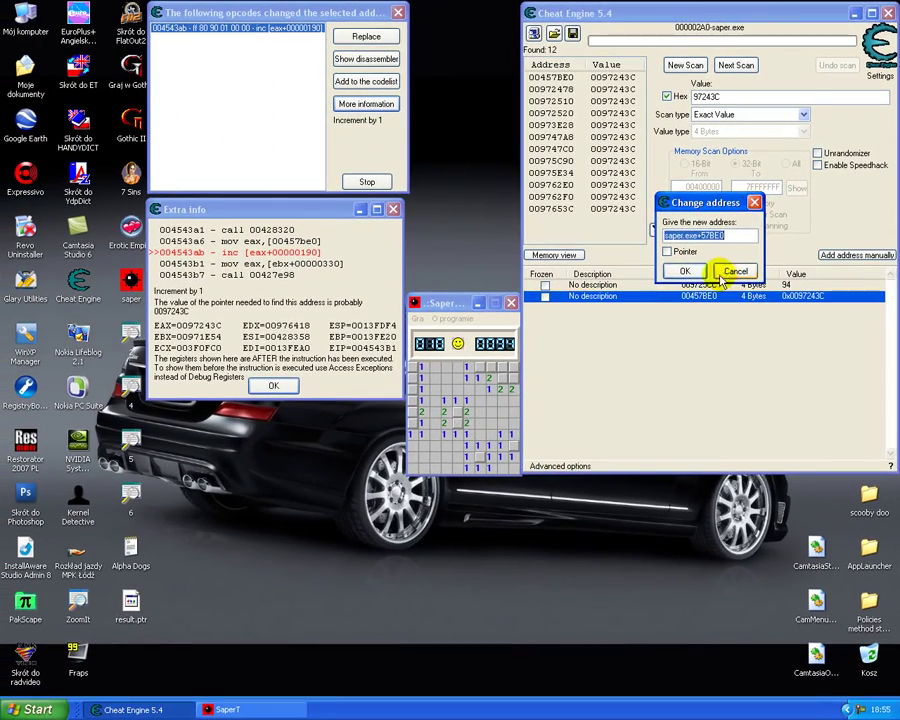
left_click(685, 272)
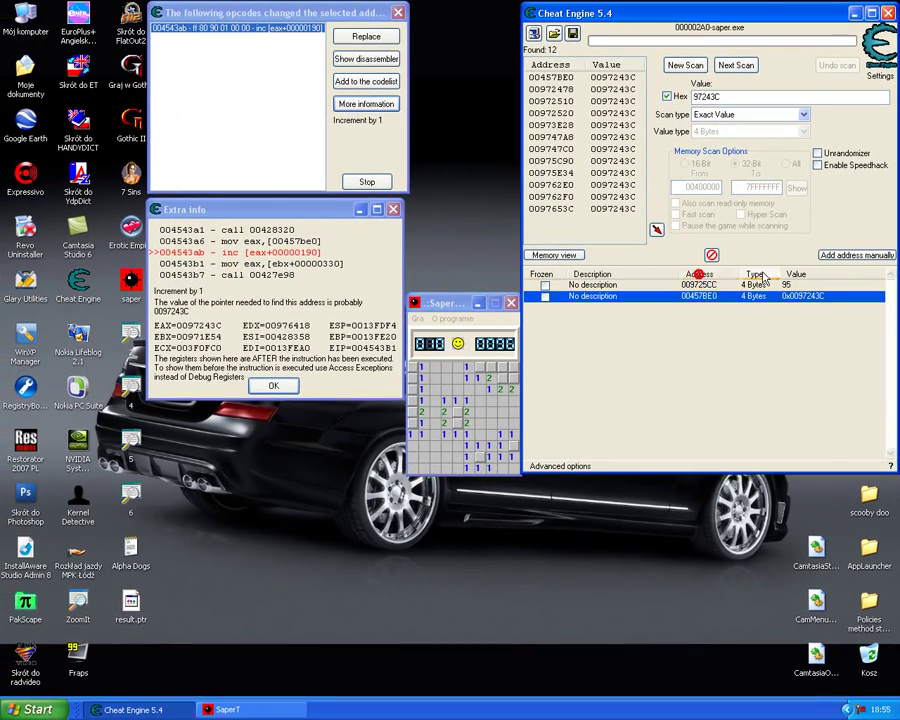
Step: Manually add a 4-byte pointer entry with saper.exe+57BE0 as the address of the pointer
left_click(830, 258)
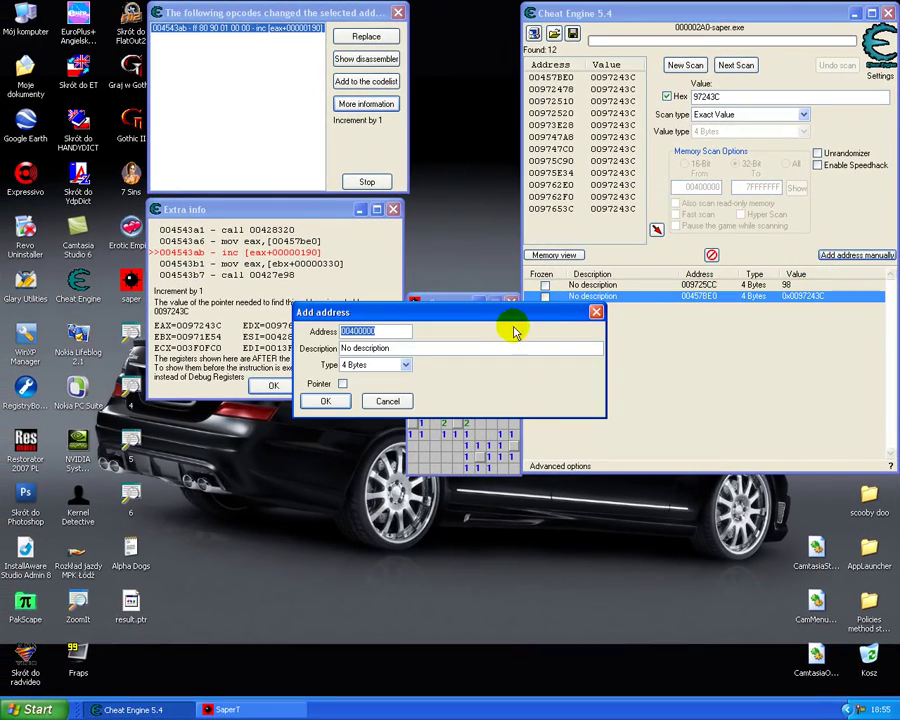
left_click_drag(438, 318, 670, 322)
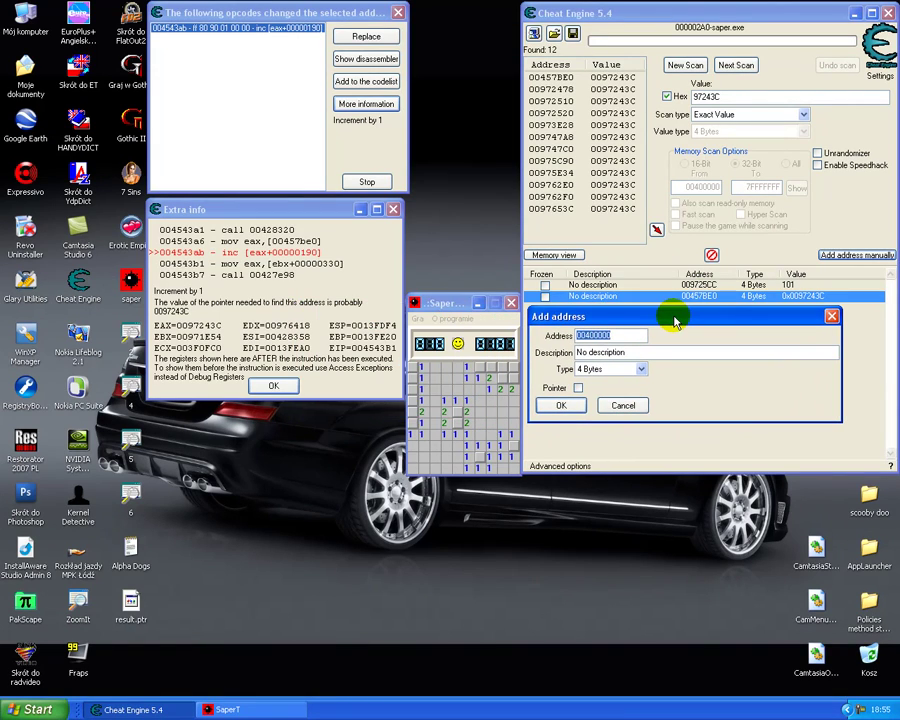
left_click(578, 389)
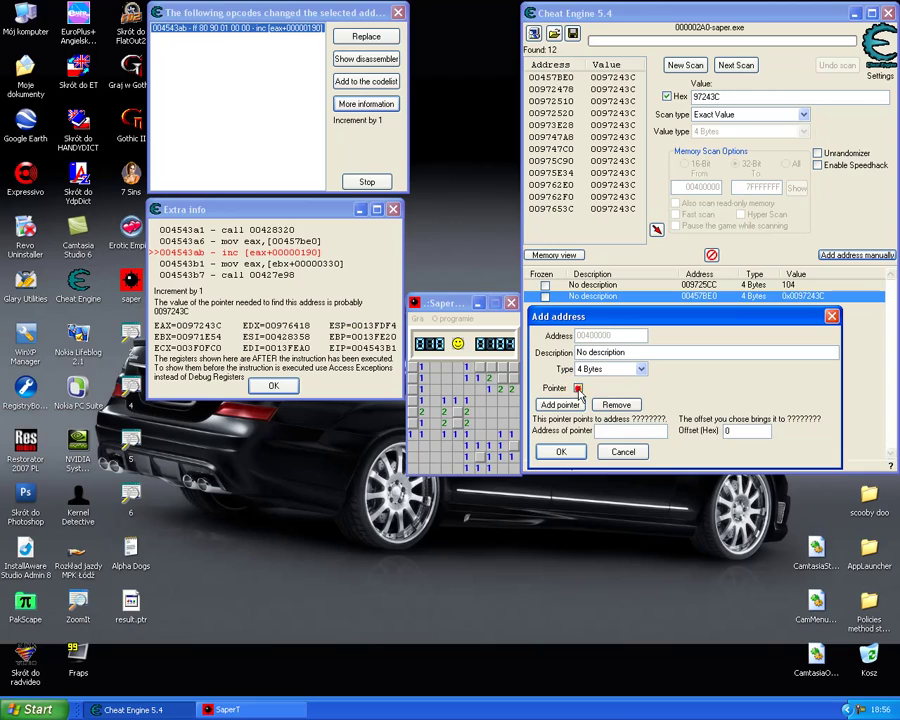
right_click(604, 430)
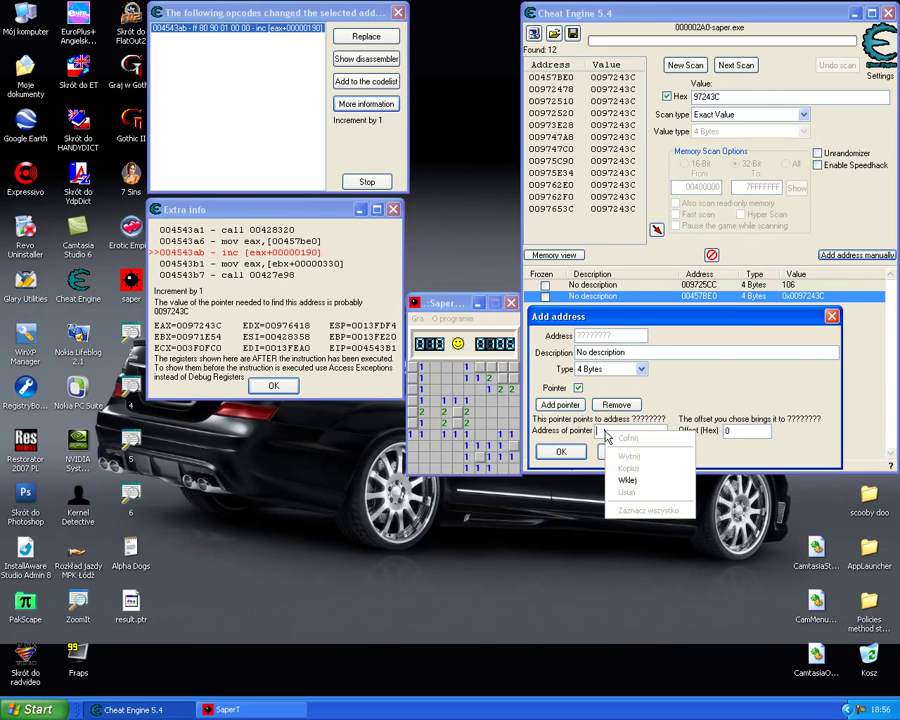
left_click(627, 482)
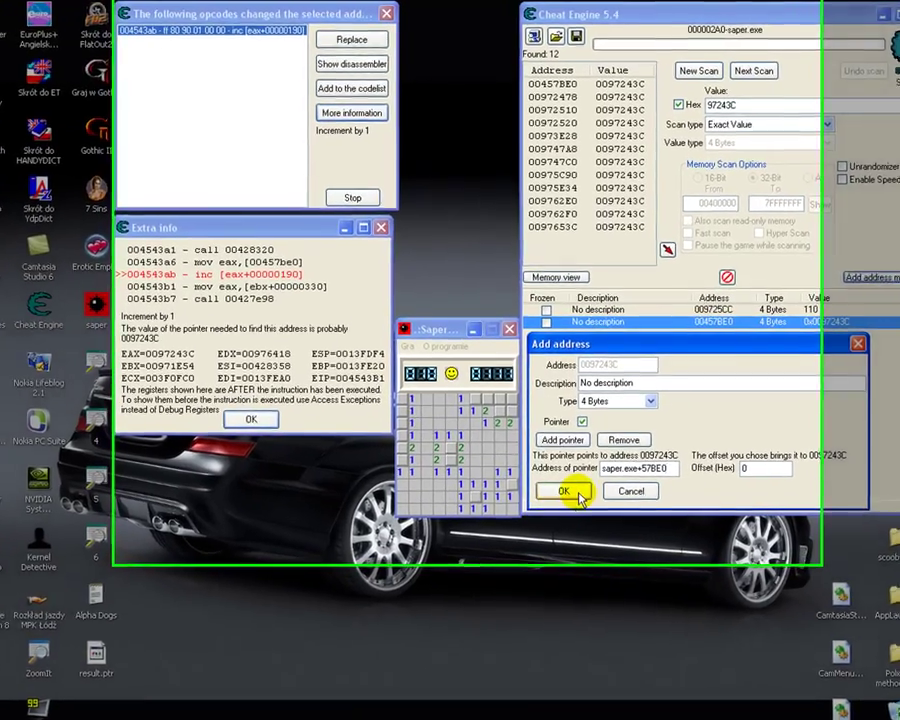
left_click(561, 451)
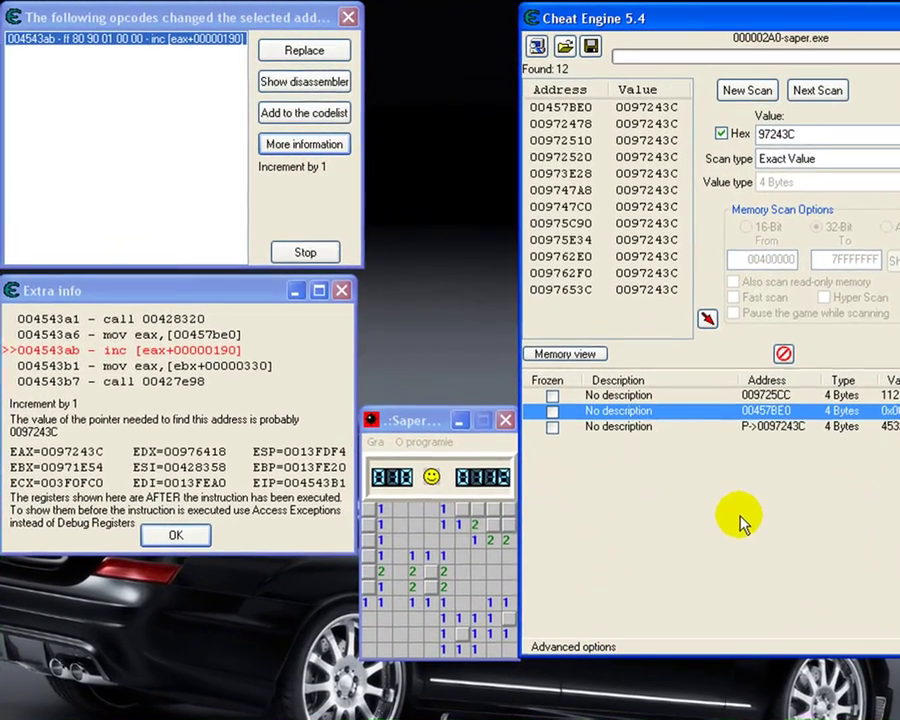
Step: Set the new pointer entry's hexadecimal offset to 190, taken from the inc [eax+00000190] instruction
double_click(775, 437)
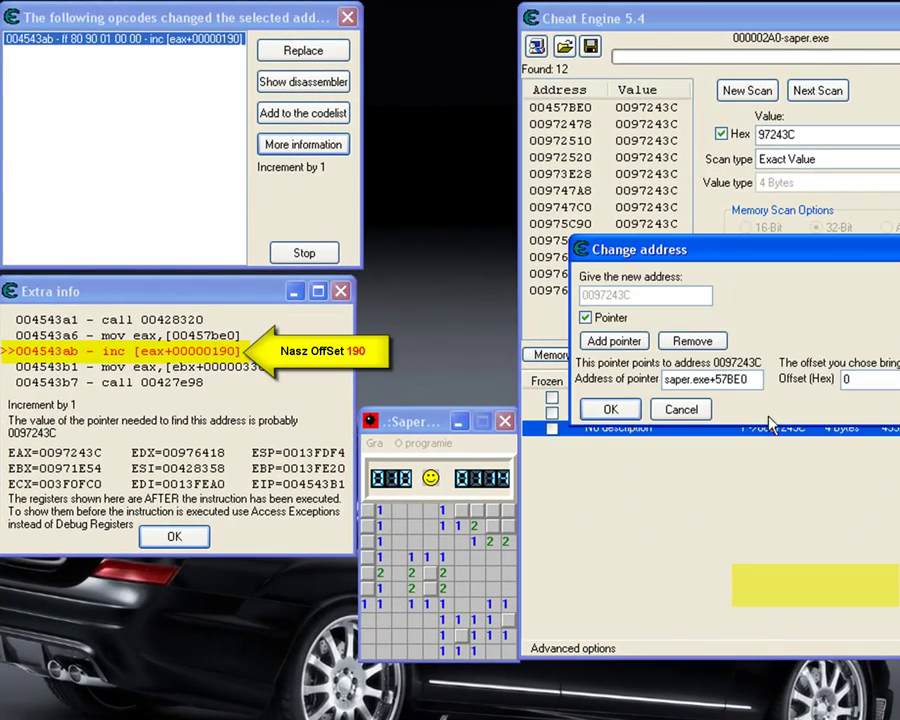
mouse_move(745, 250)
left_mouse_down()
mouse_move(693, 637)
mouse_move(703, 461)
left_mouse_up()
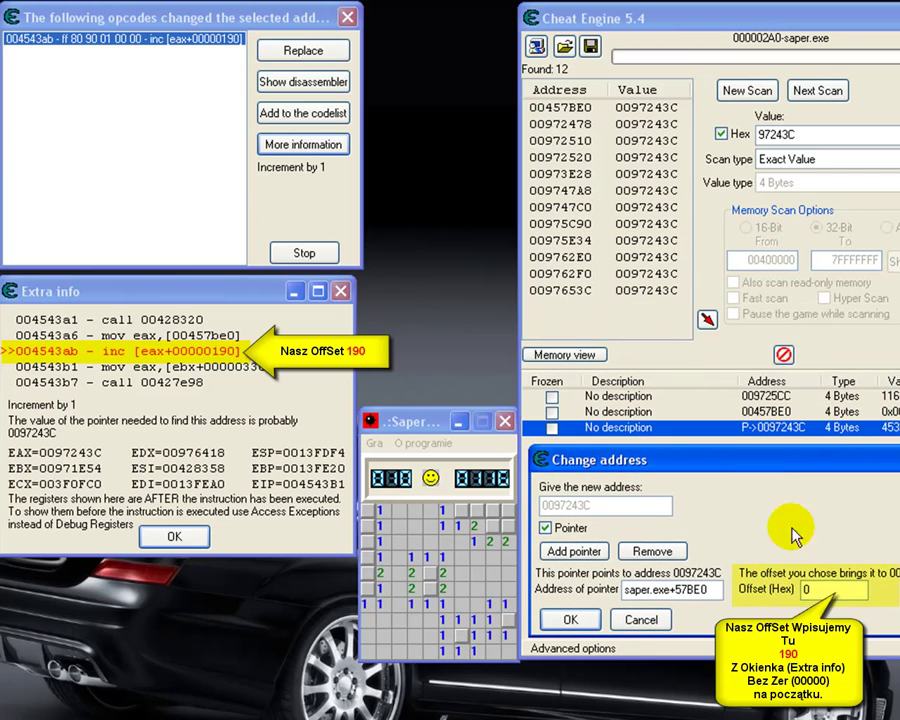
double_click(806, 590)
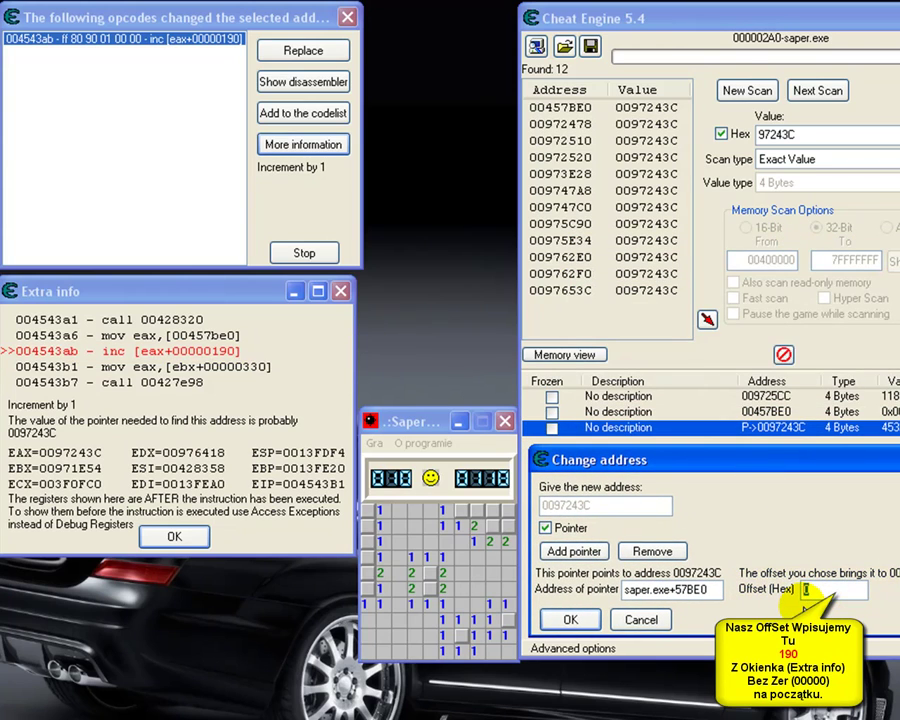
type("190")
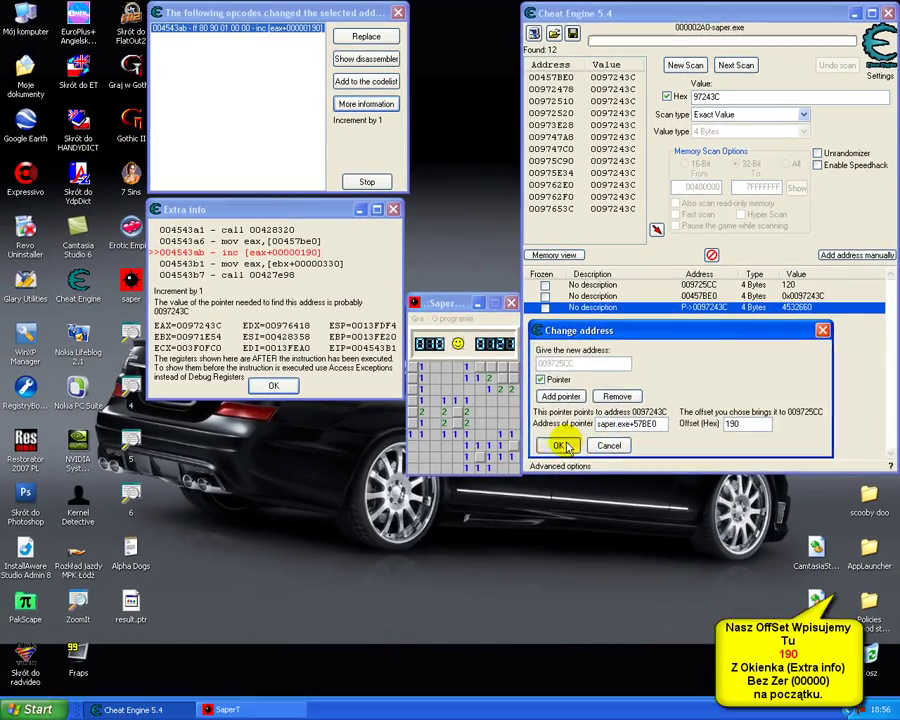
left_click(570, 619)
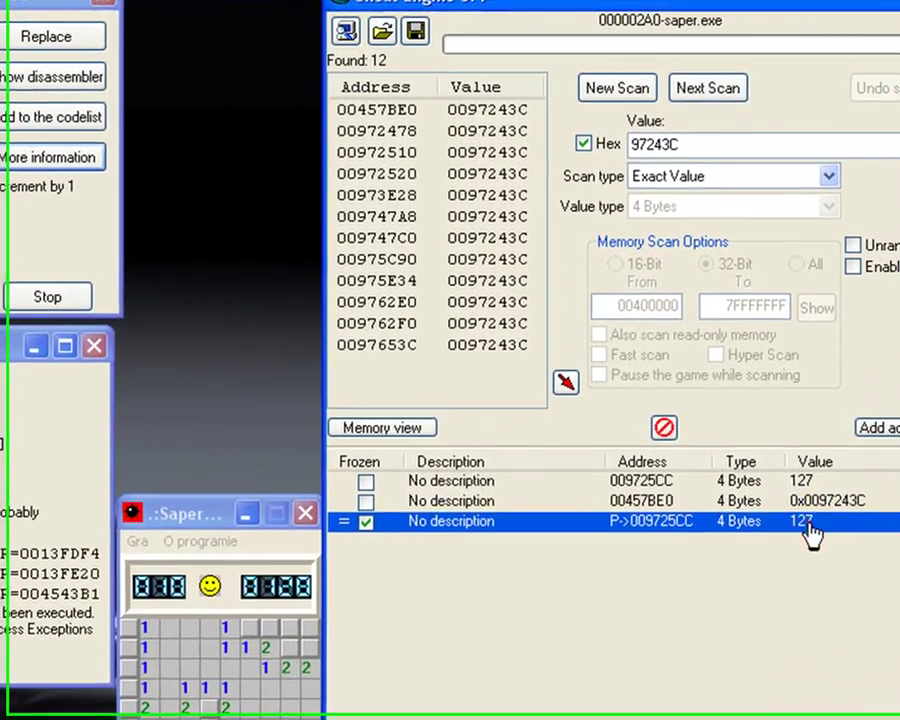
Step: Set the frozen pointer entry's value to 1 and unfreeze it so the game timer runs again
double_click(800, 484)
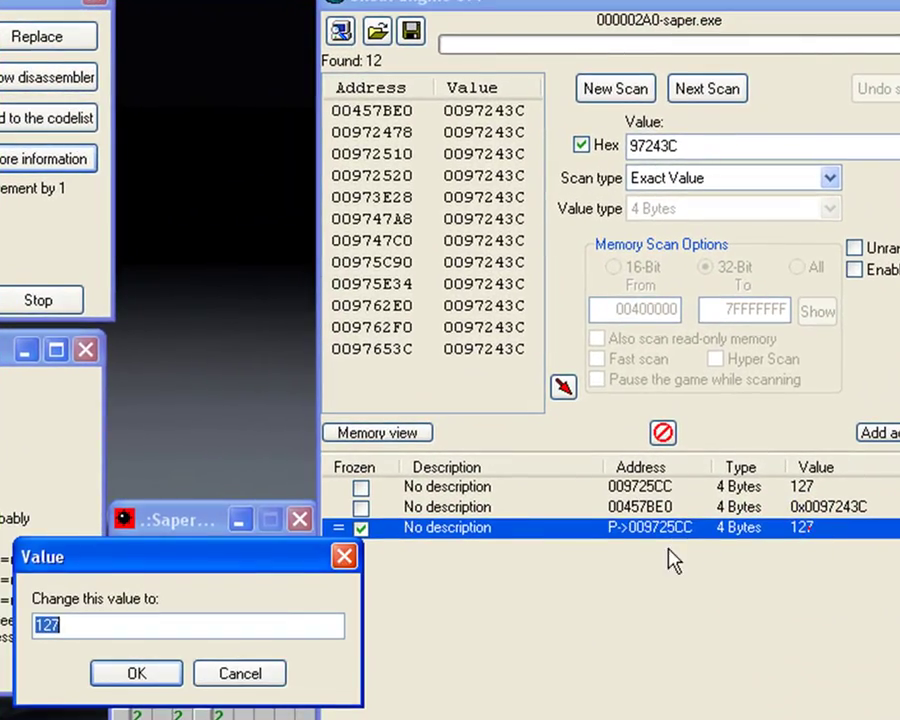
right_click(50, 626)
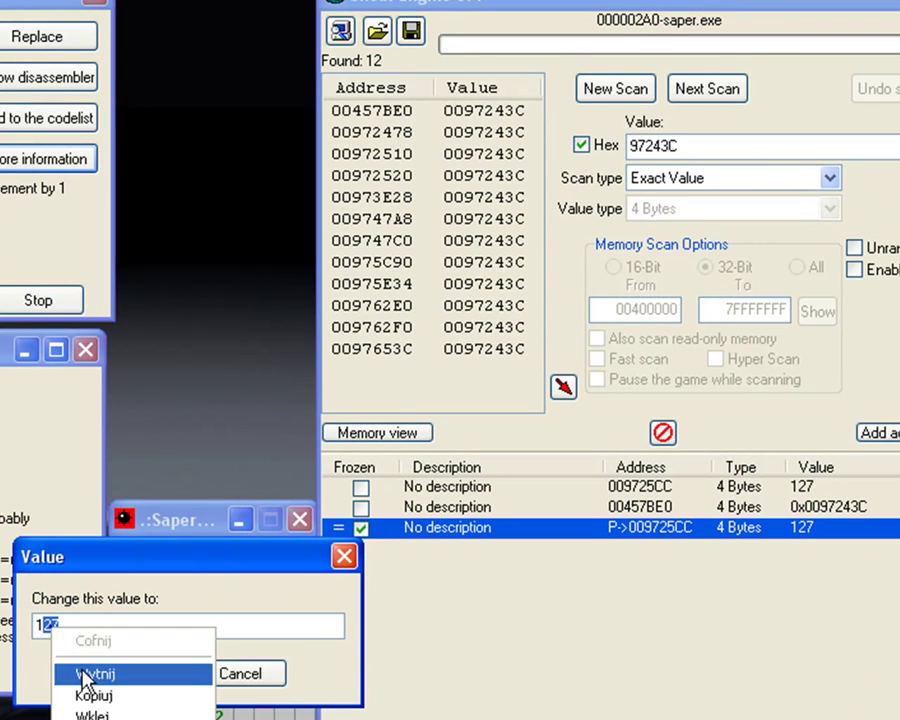
left_click(96, 711)
left_click(146, 678)
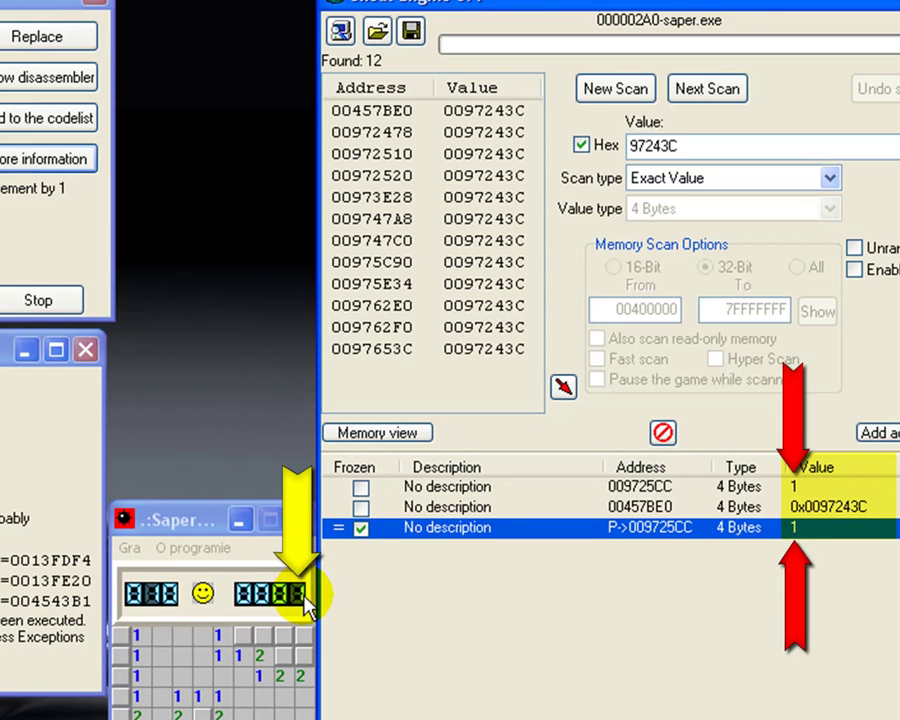
left_click(363, 536)
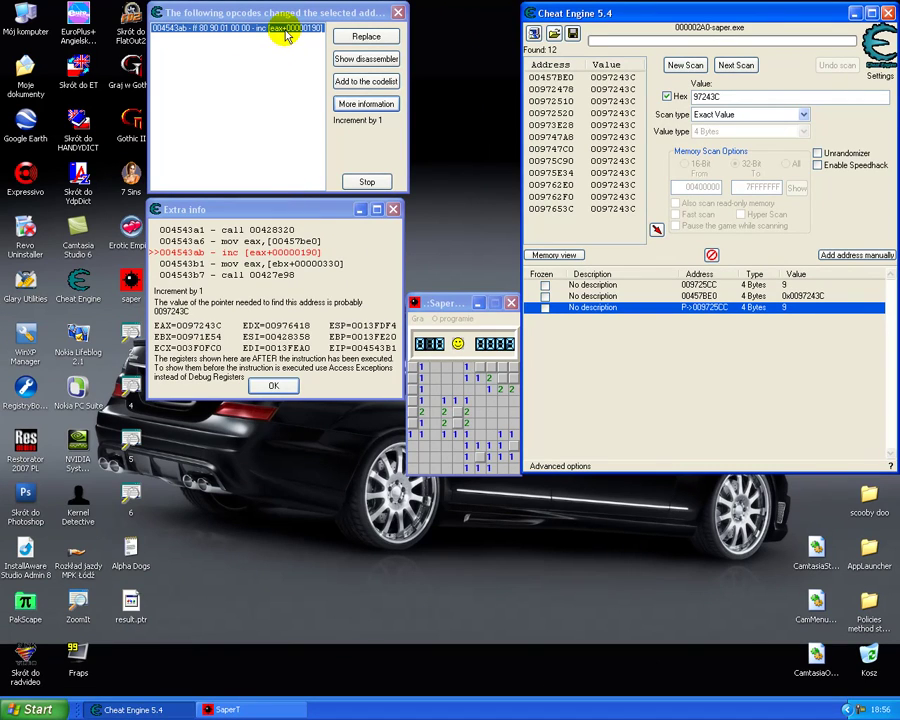
Step: Add the inc [eax+00000190] instruction at 004543ab to the code list under its default name
left_click(351, 86)
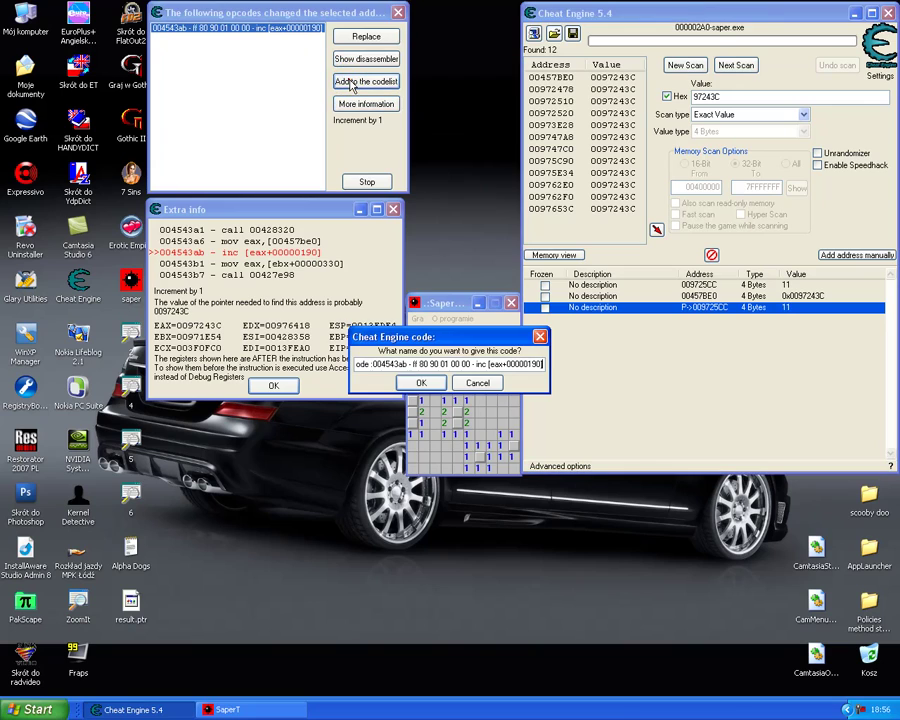
left_click(412, 385)
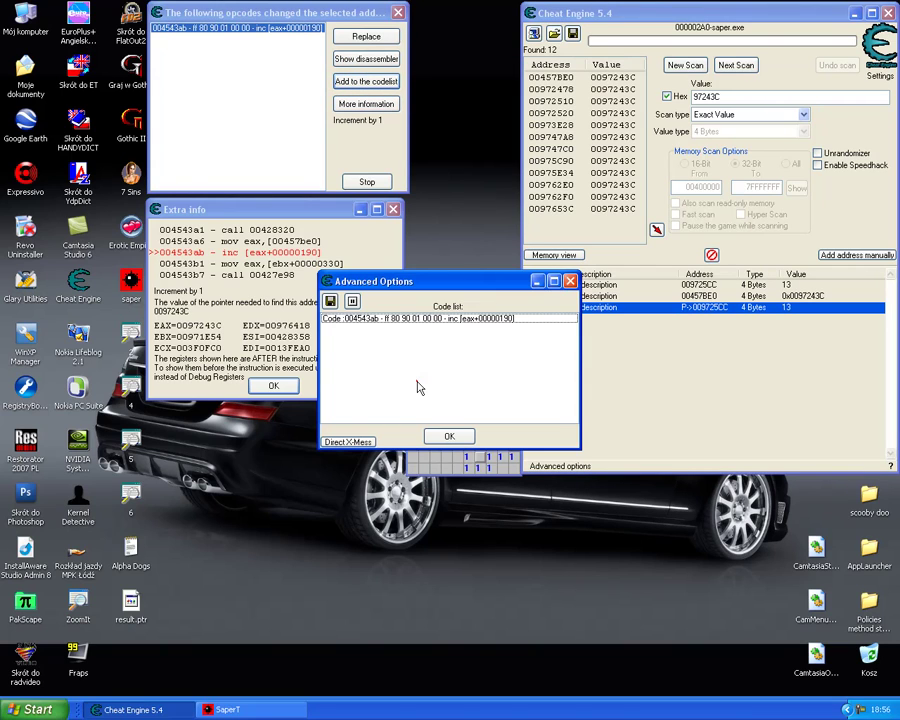
left_click_drag(410, 283, 235, 417)
Step: Find out which addresses the saved inc [eax+00000190] code reads from and try to add the found address to the address list
left_click(237, 451)
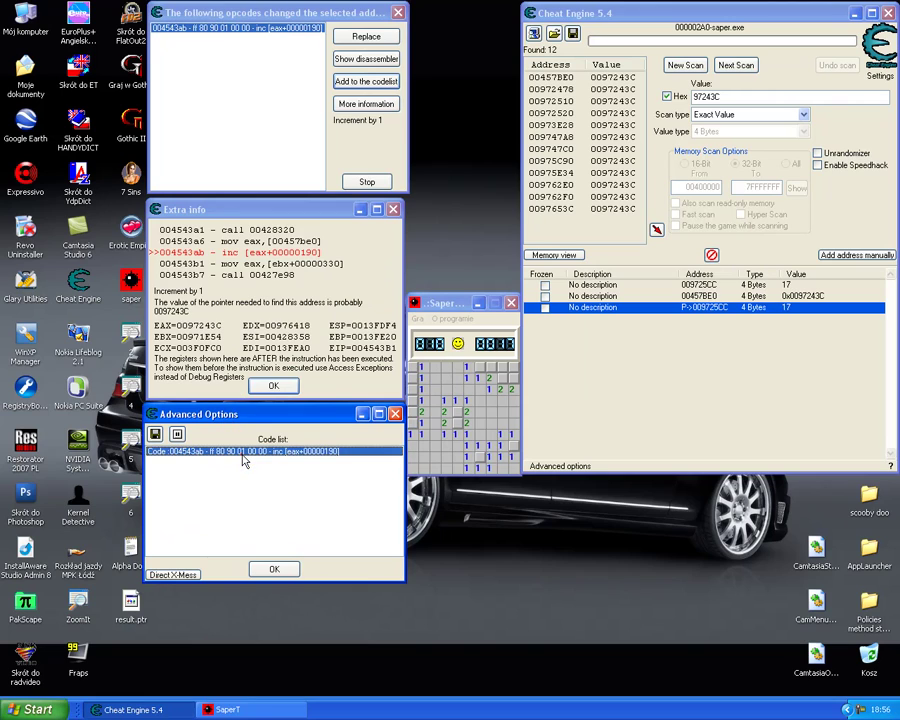
right_click(243, 456)
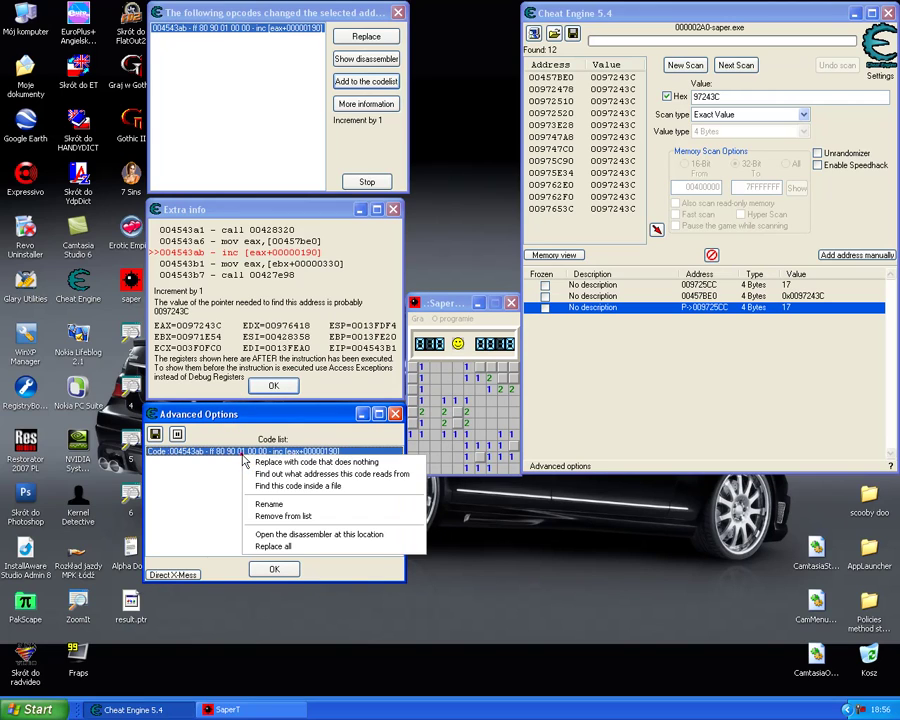
left_click(263, 473)
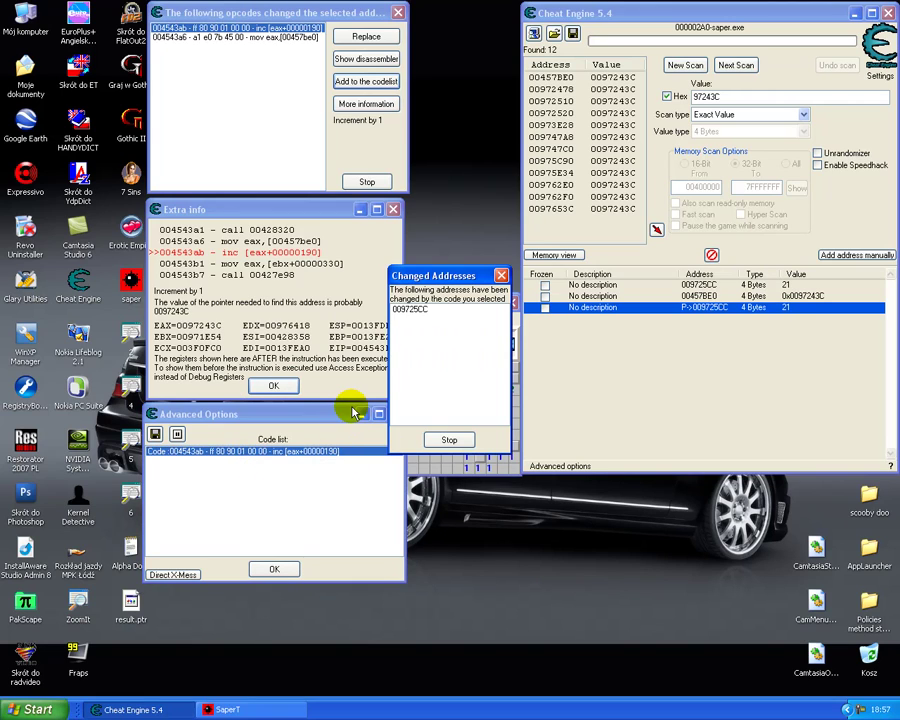
left_click_drag(436, 278, 458, 493)
double_click(435, 533)
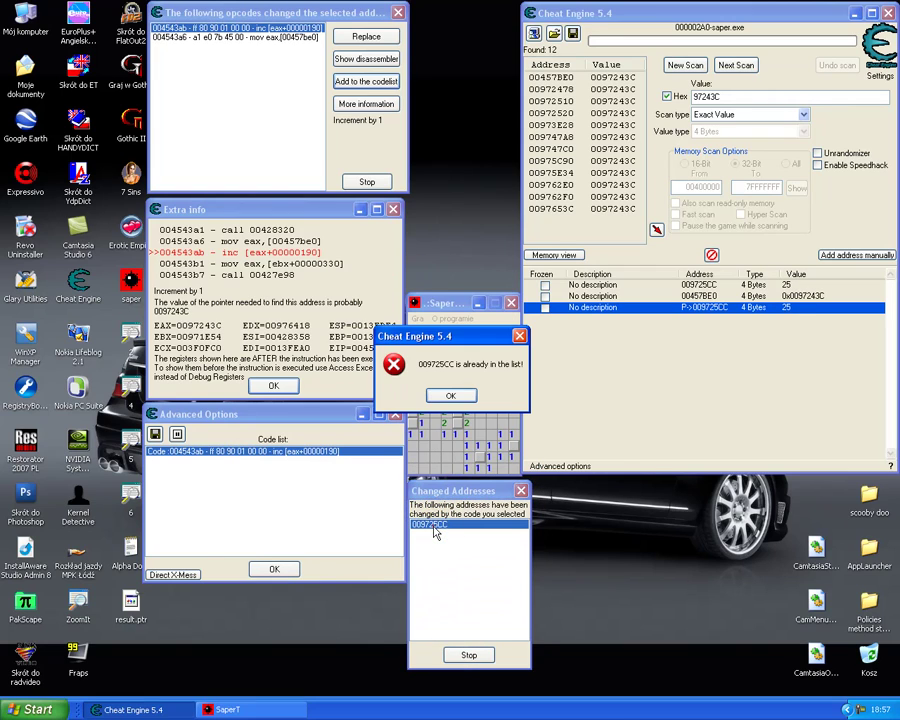
left_click(461, 399)
left_click(465, 655)
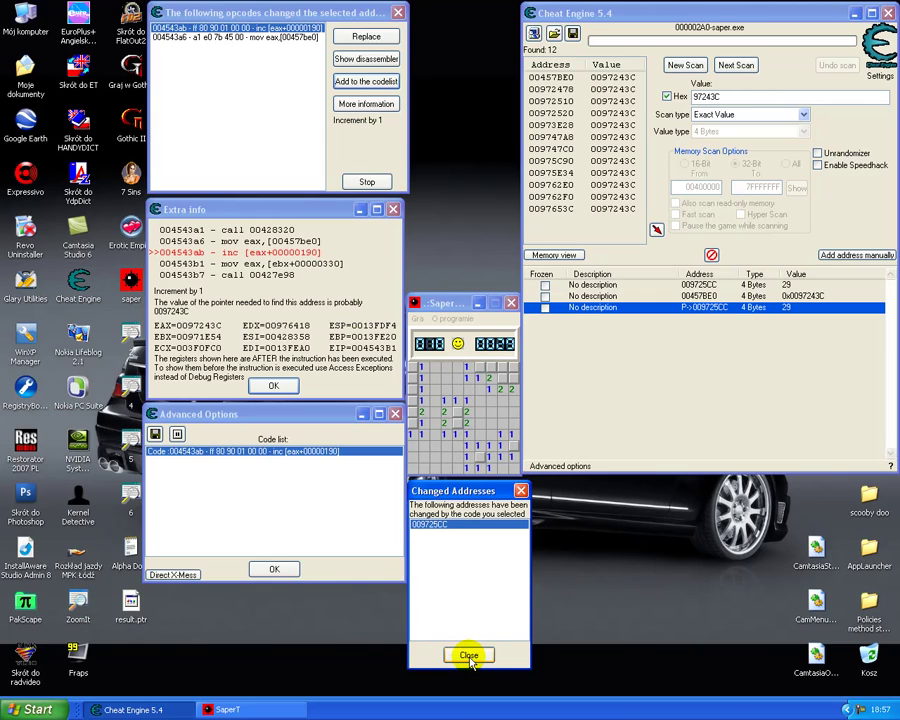
left_click(469, 655)
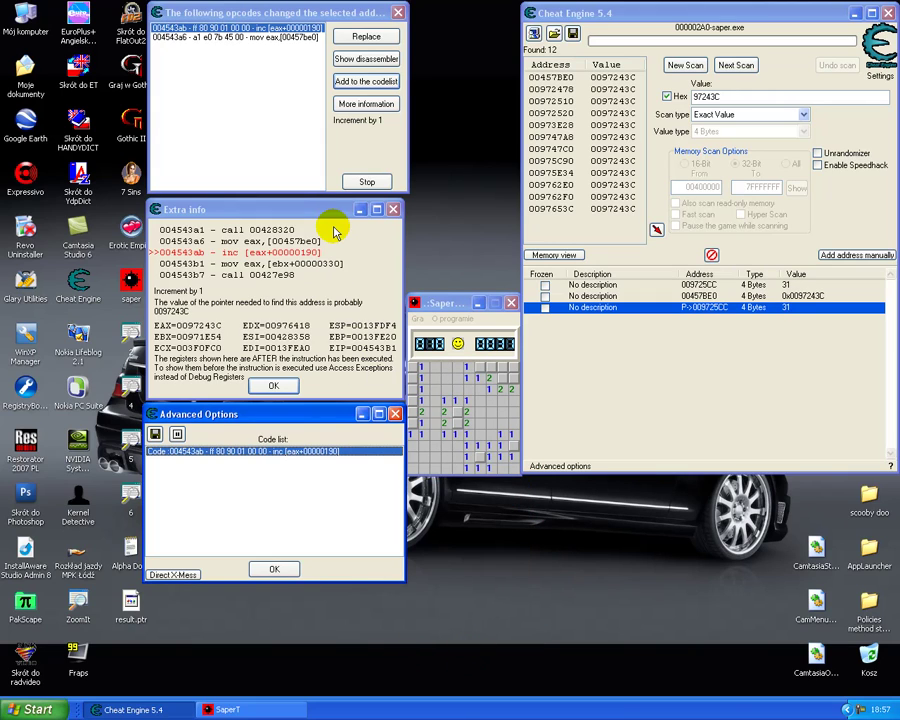
Step: Show extra information for the mov eax,[00457be0] instruction and copy its probable pointer address to the clipboard
left_click(278, 38)
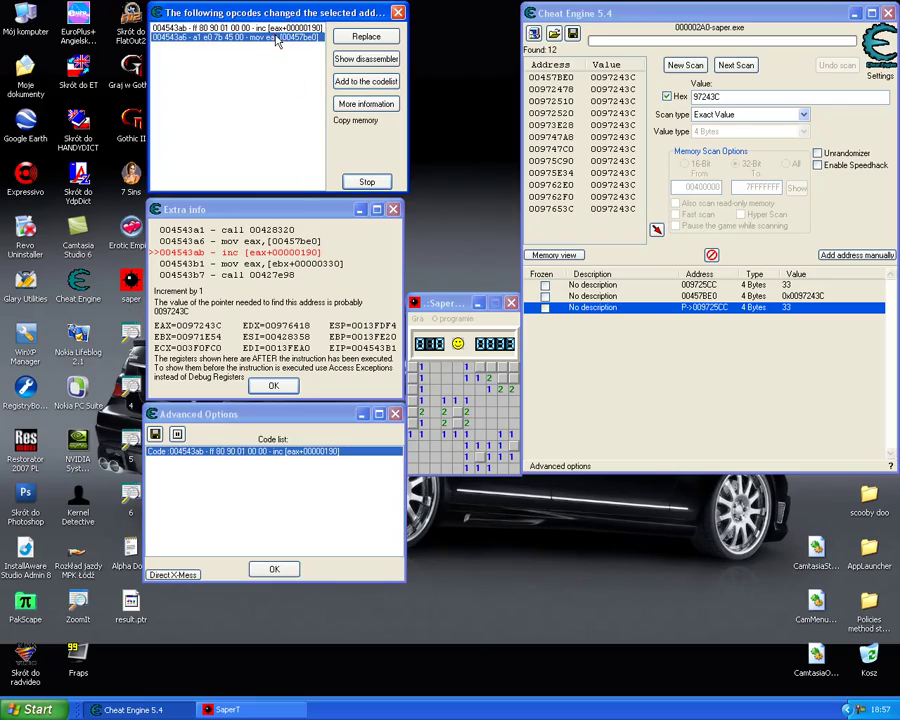
left_click(355, 110)
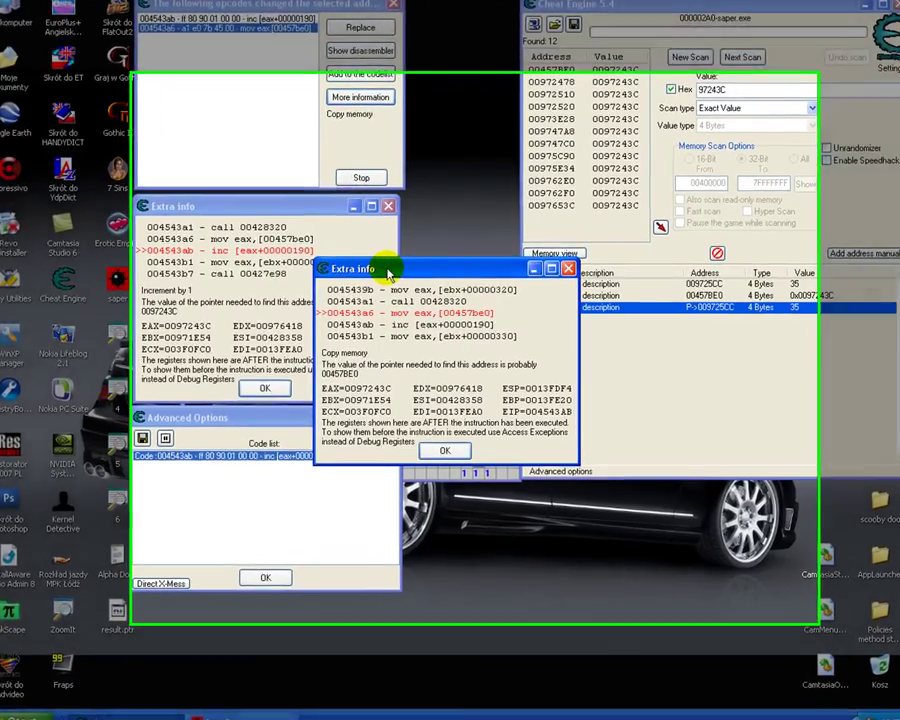
left_click_drag(390, 262, 174, 434)
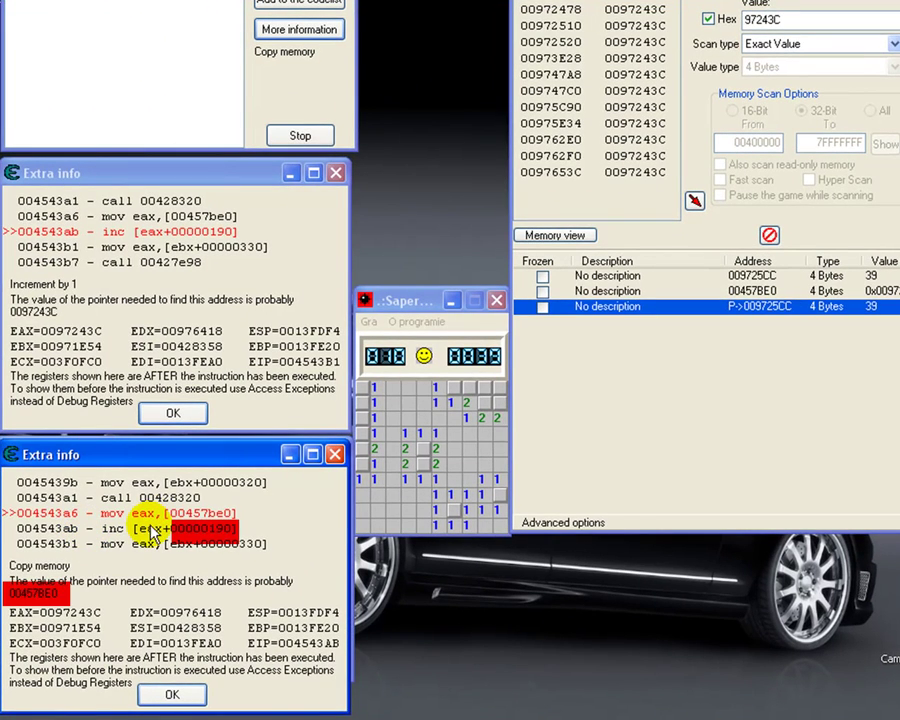
right_click(33, 596)
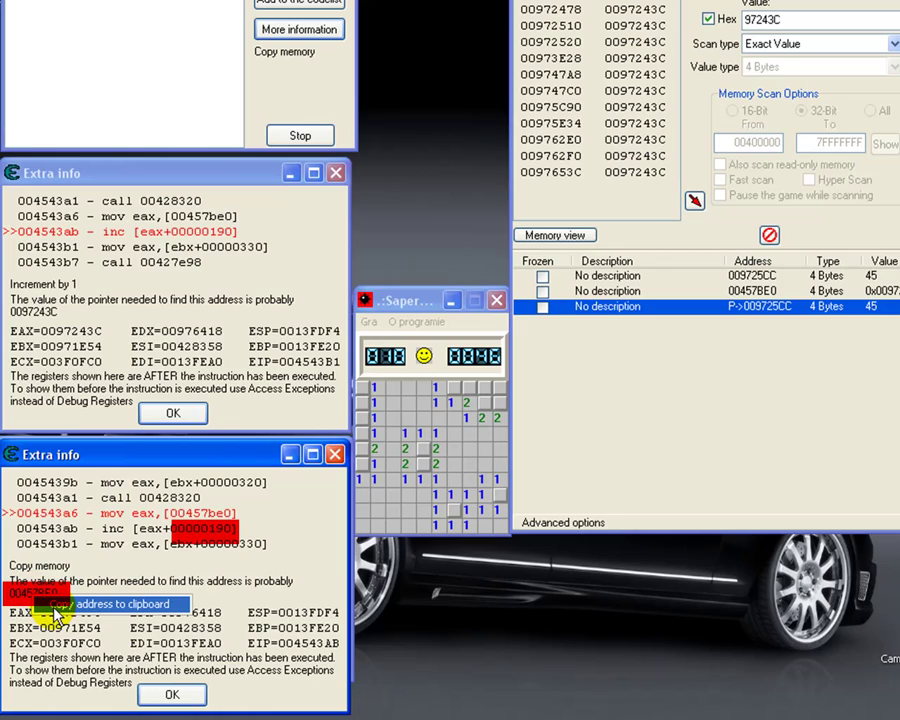
left_click(66, 606)
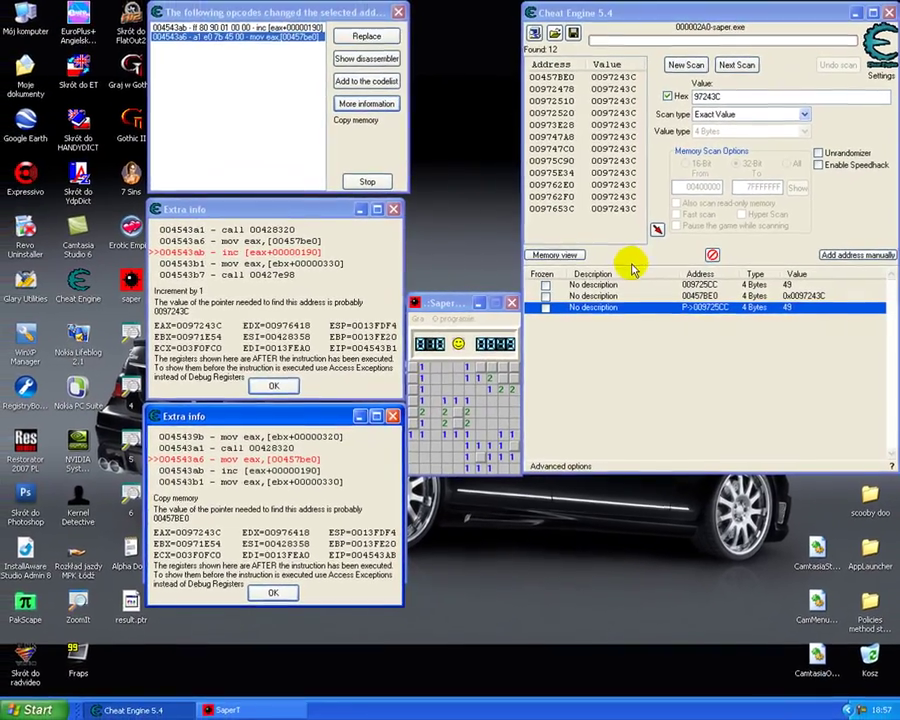
Step: Manually add a second 4-byte pointer entry using the copied 00457BE0 as the address of the pointer
left_click(857, 255)
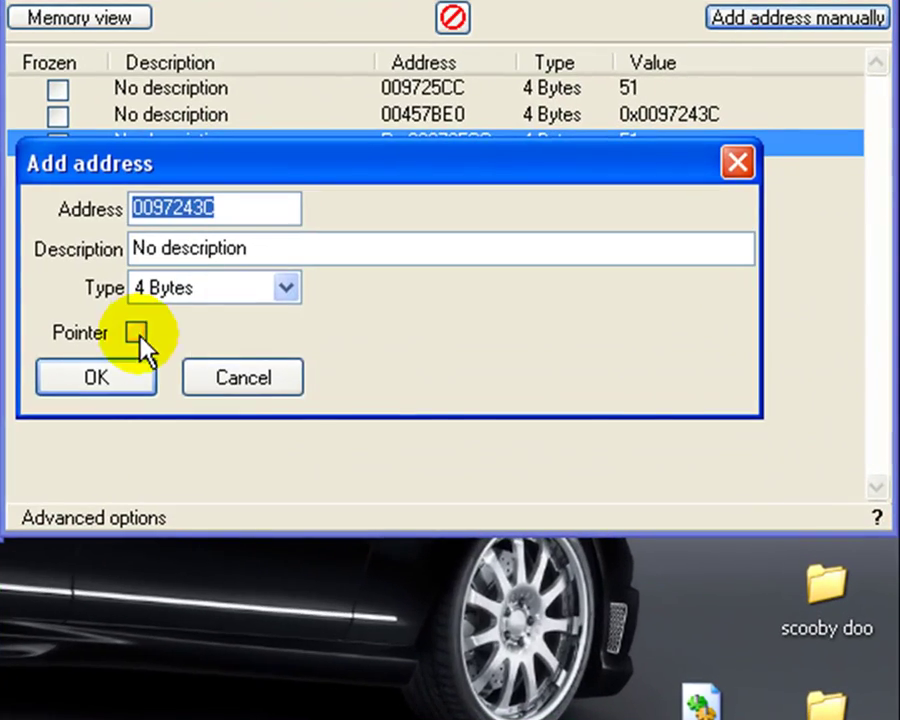
left_click(136, 332)
right_click(226, 434)
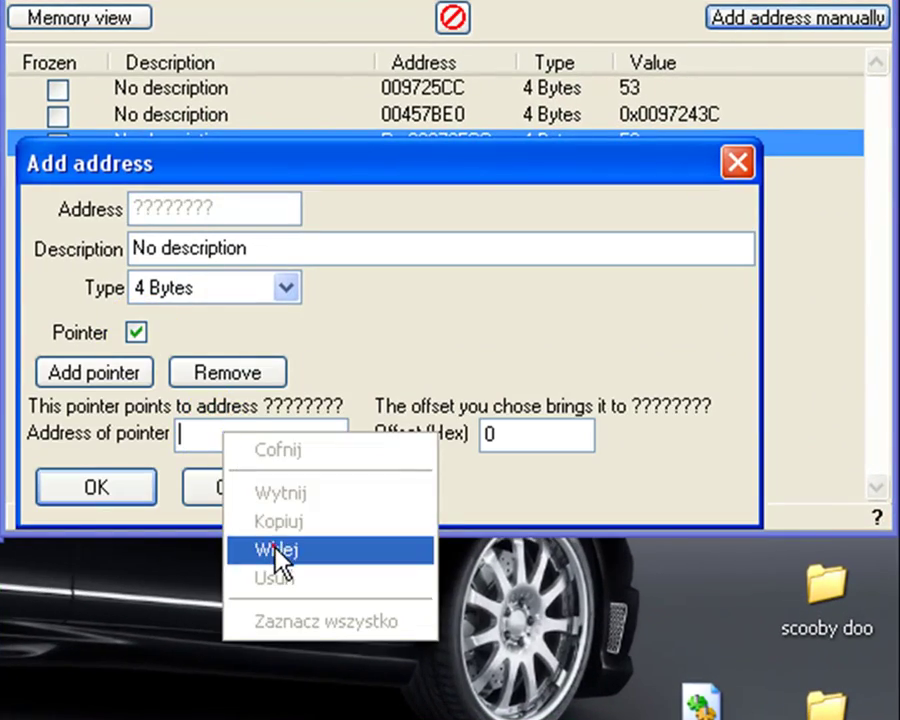
left_click(276, 550)
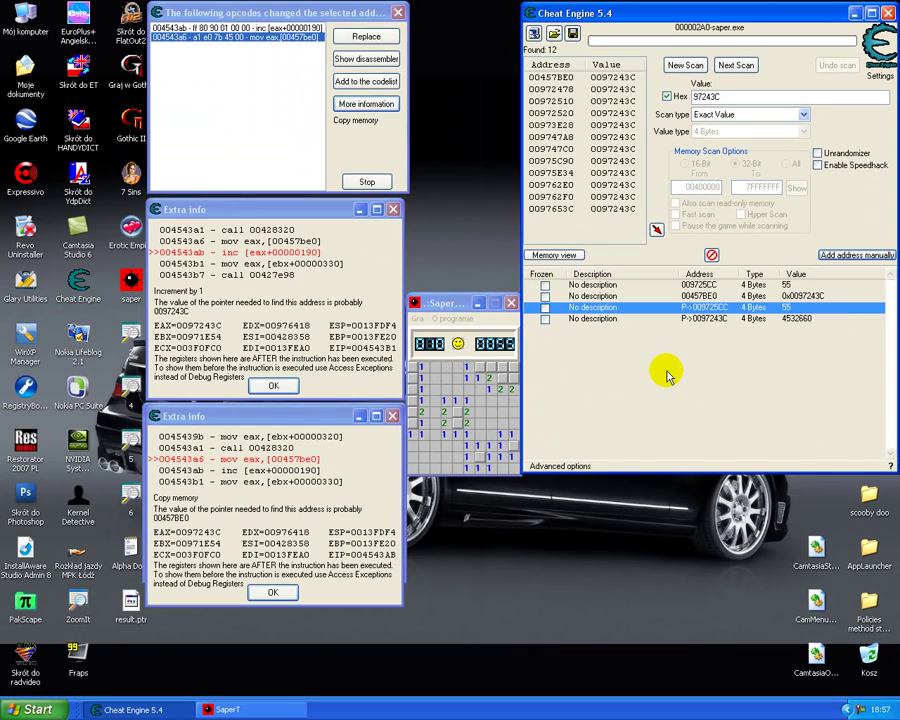
Step: Set the hexadecimal offset of the newly added 00457BE0 pointer entry to 190
left_click(705, 318)
double_click(720, 317)
double_click(757, 272)
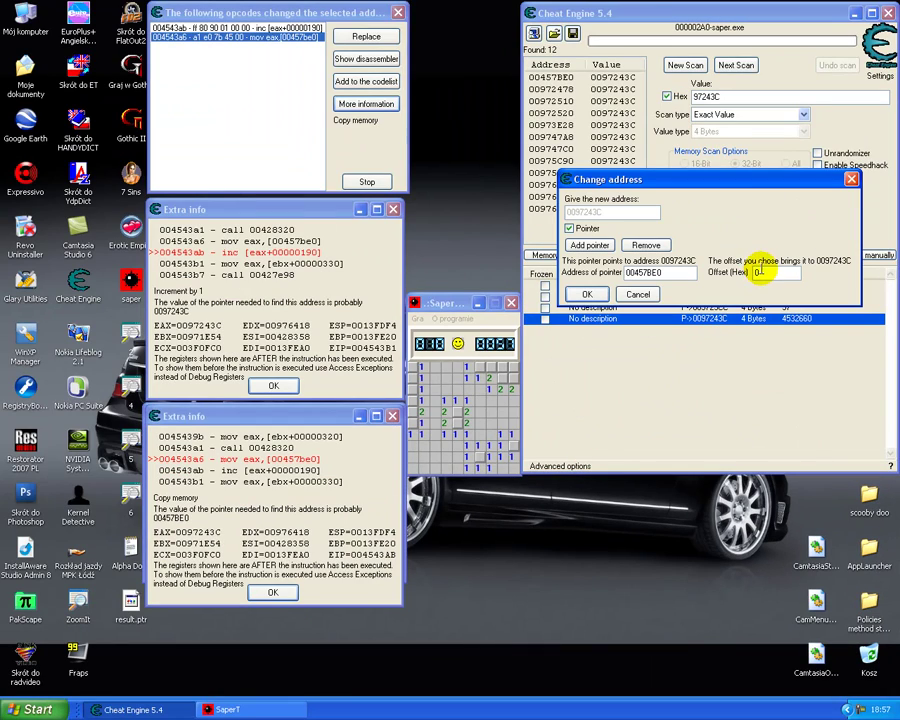
type("19")
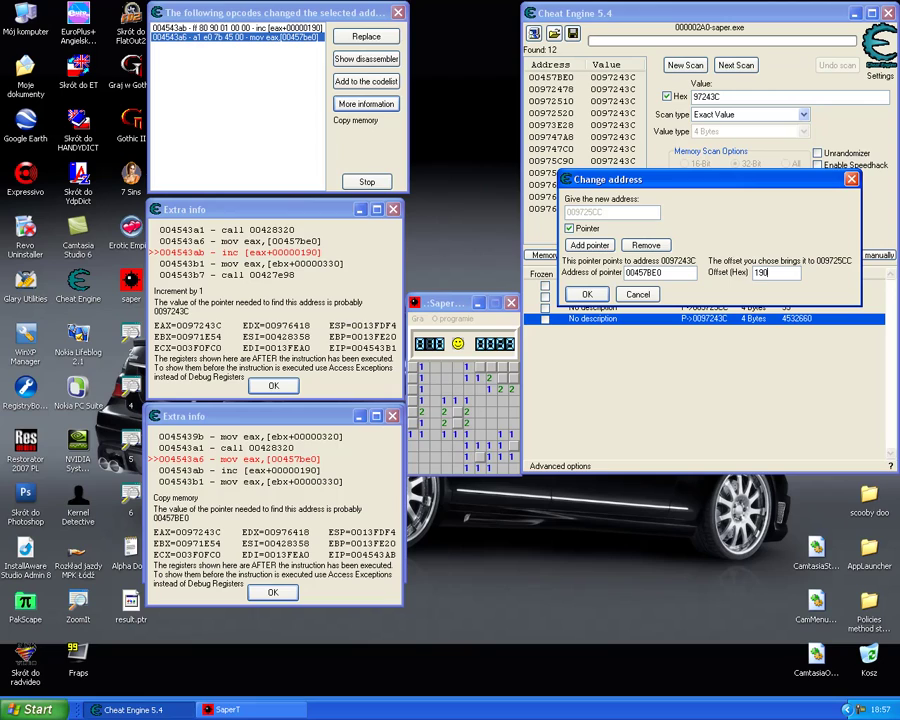
left_click(587, 293)
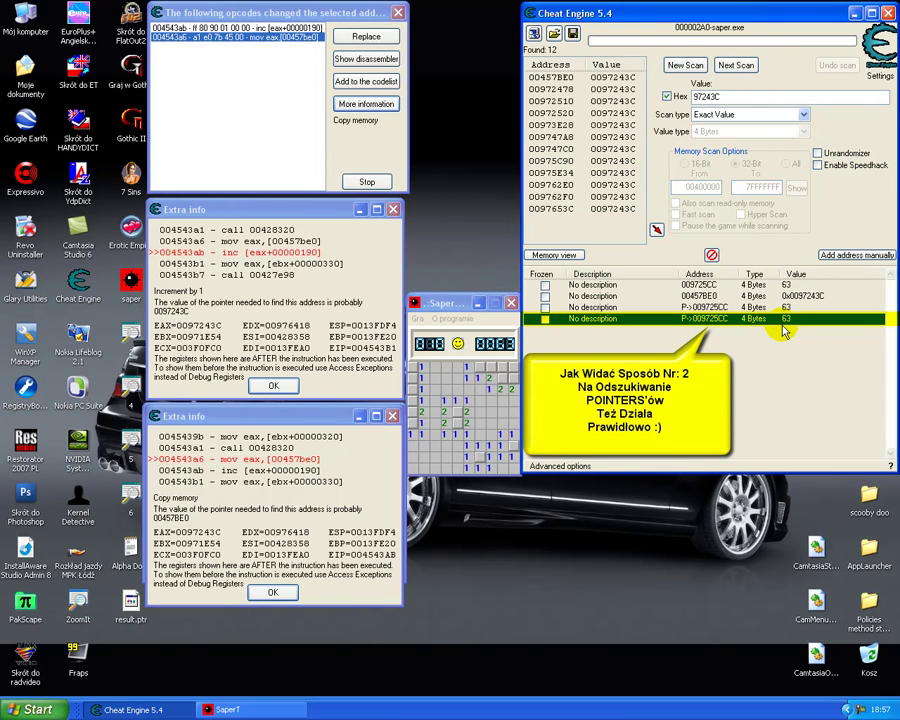
Step: Delete the plain 00457BE0 entry from the address list and confirm its removal
left_click(694, 297)
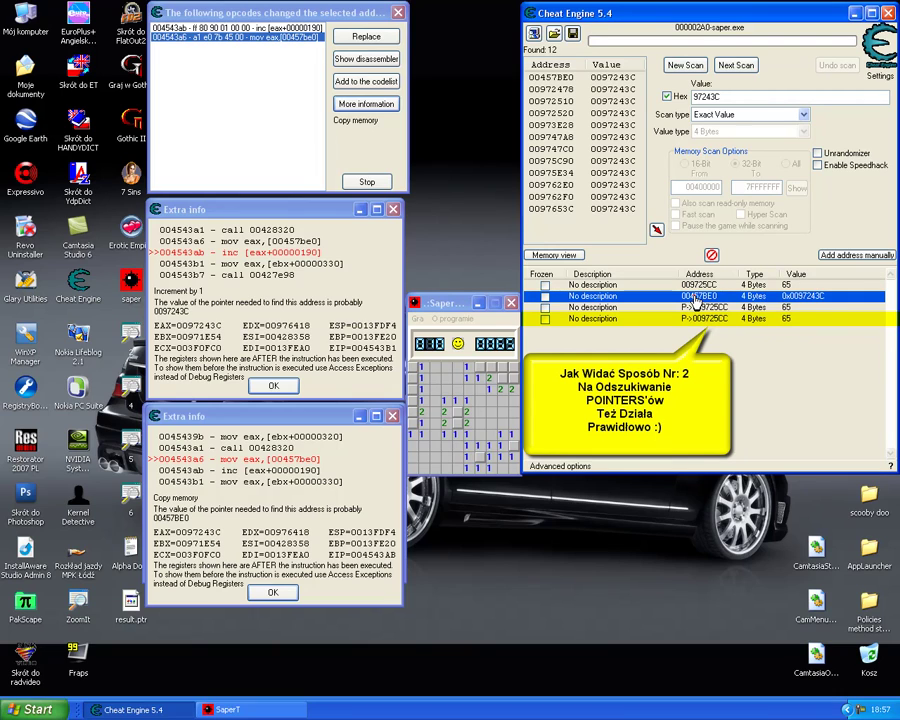
right_click(697, 301)
left_click(712, 299)
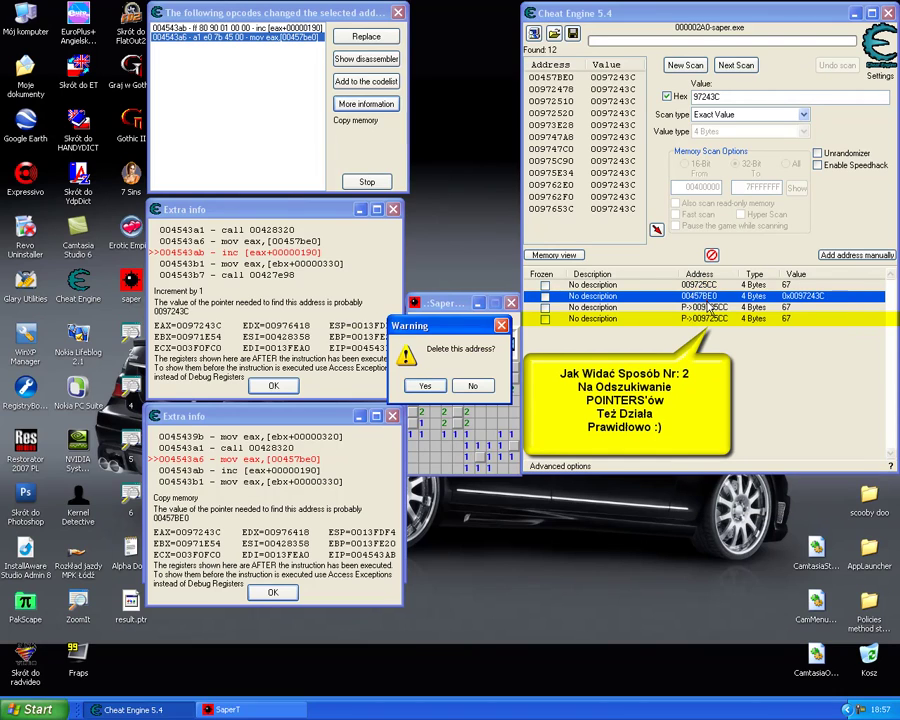
left_click(427, 389)
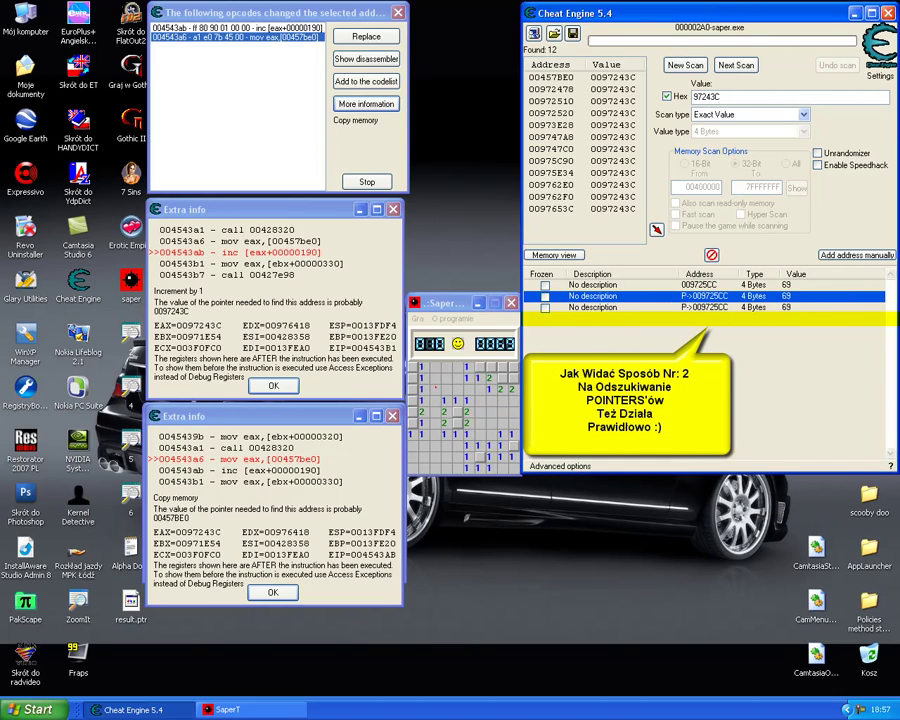
Step: Compare the pointer address and offset settings of the two remaining pointer entries without changing them
double_click(706, 298)
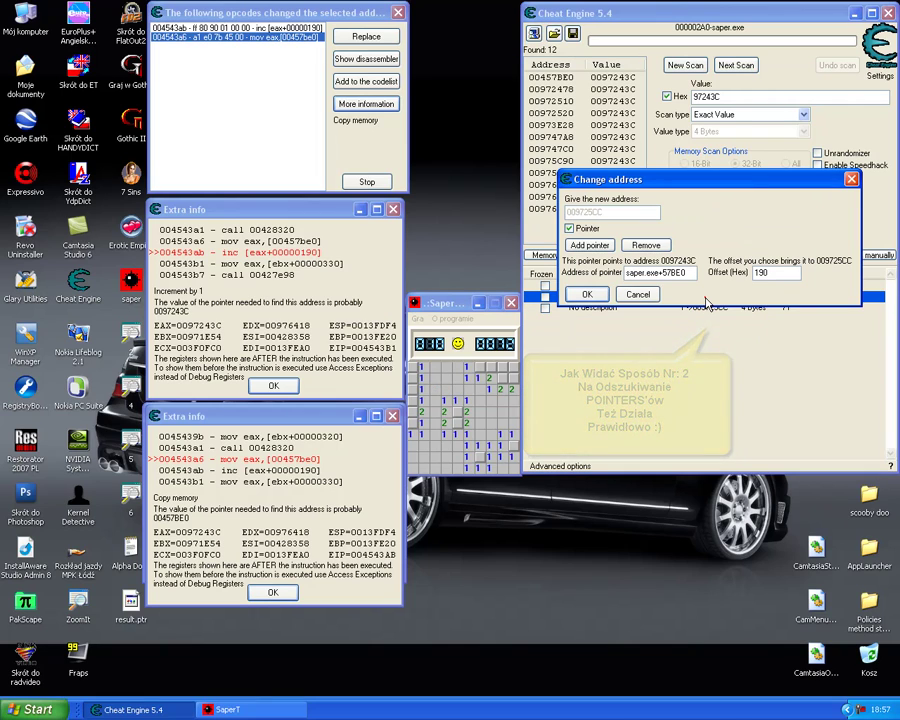
left_click(641, 296)
double_click(706, 308)
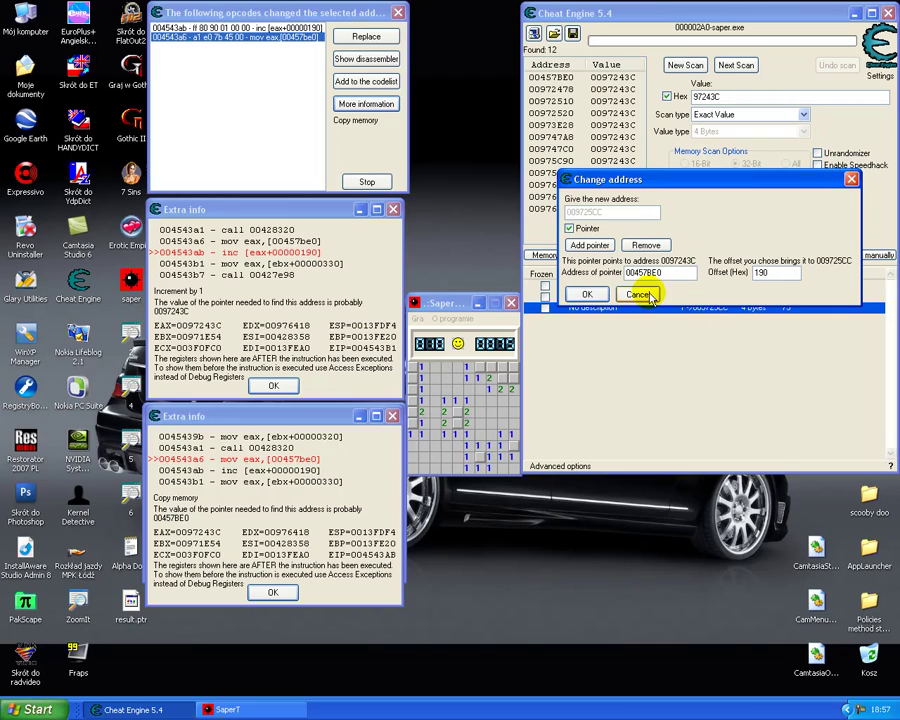
left_click_drag(661, 187, 633, 335)
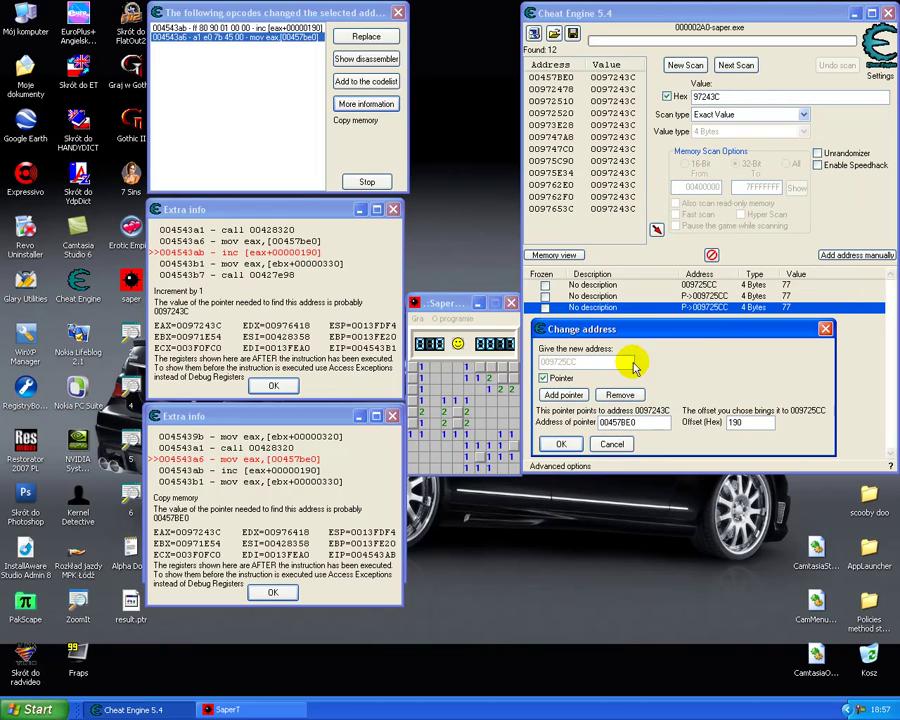
left_click(612, 441)
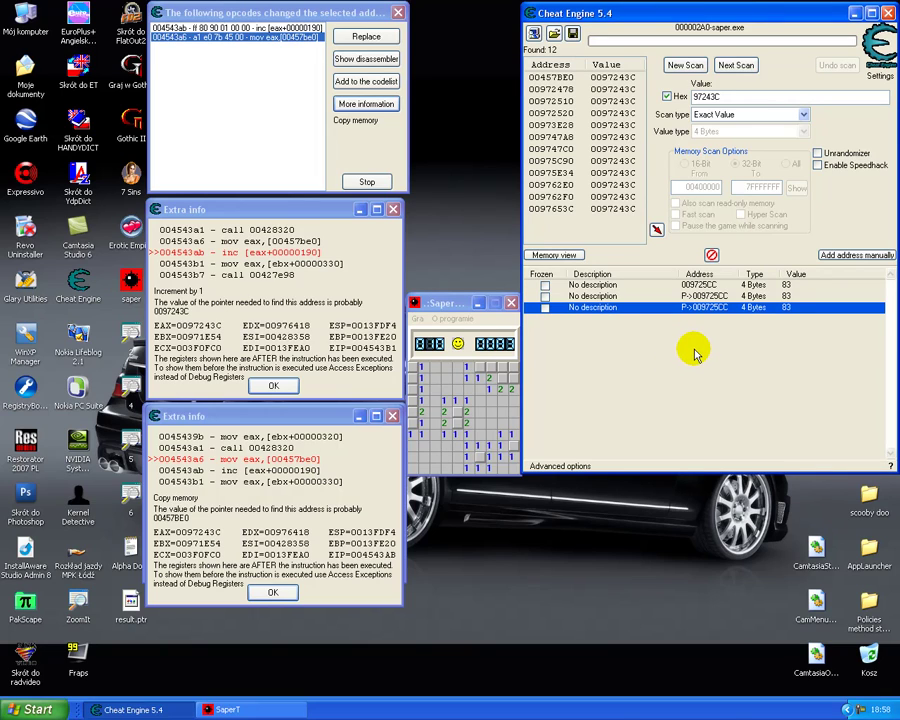
Step: Add the mov eax,[00457be0] instruction at 004543a6 to the code list under its default name
left_click(362, 83)
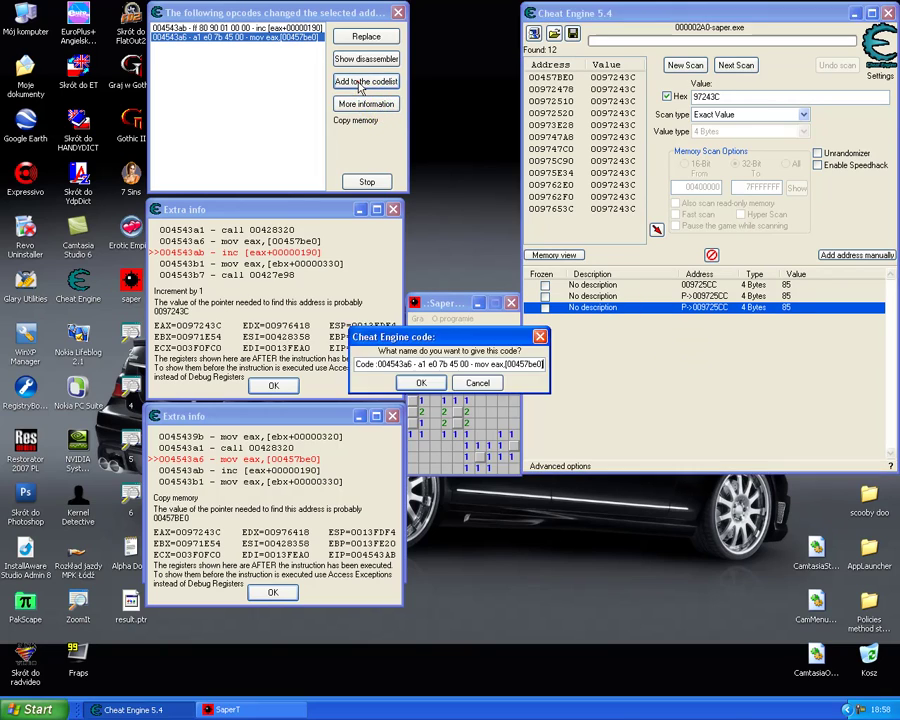
left_click(432, 385)
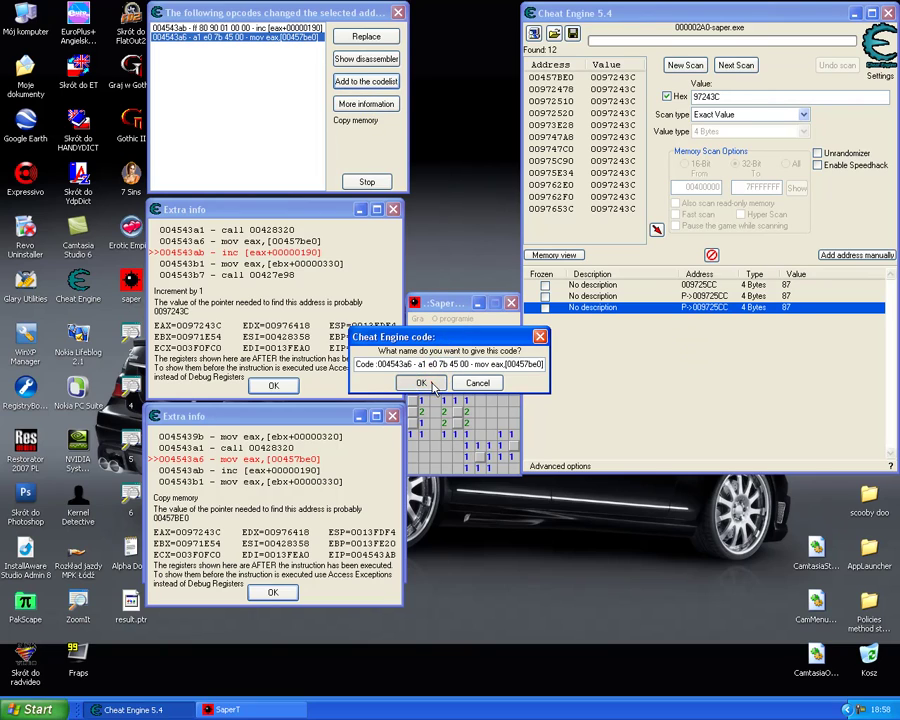
Step: Check again which addresses the inc [eax+00000190] code accesses, try adding the found address, and close the results
left_click(285, 453)
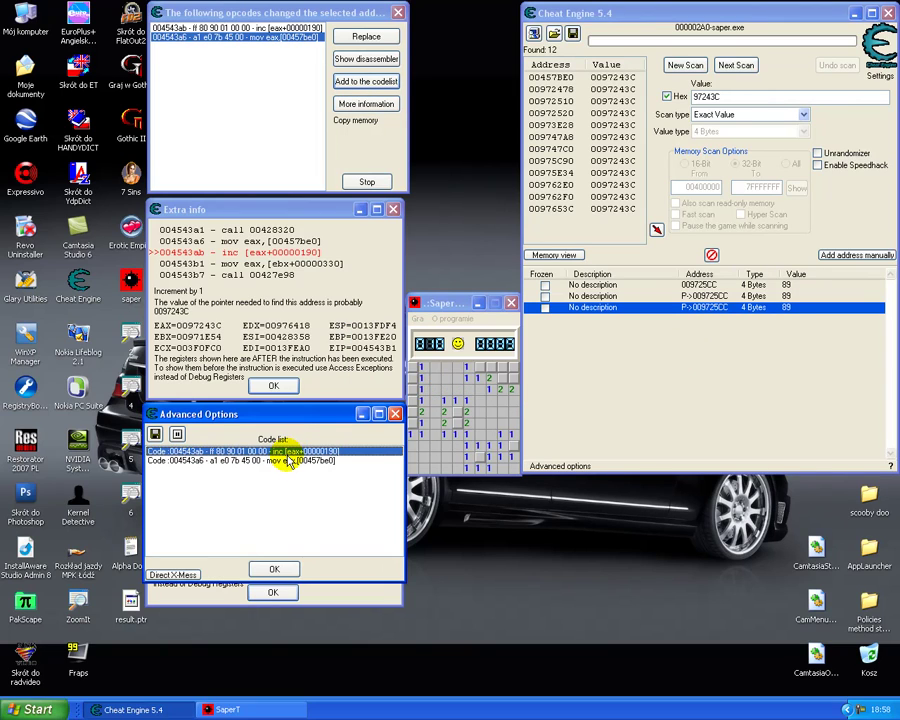
left_click_drag(293, 418, 562, 429)
right_click(564, 465)
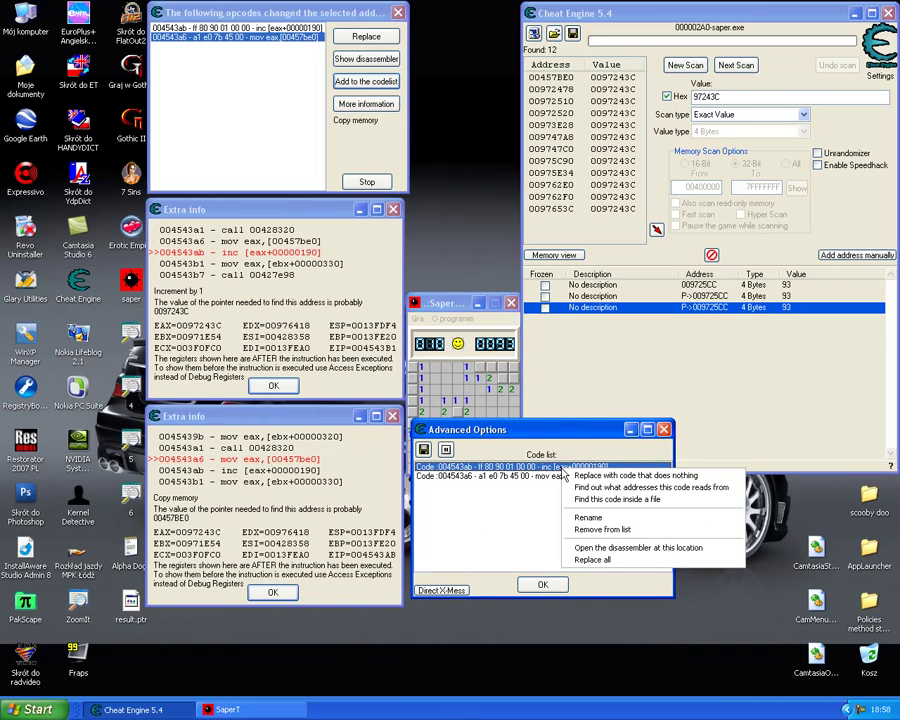
left_click(582, 487)
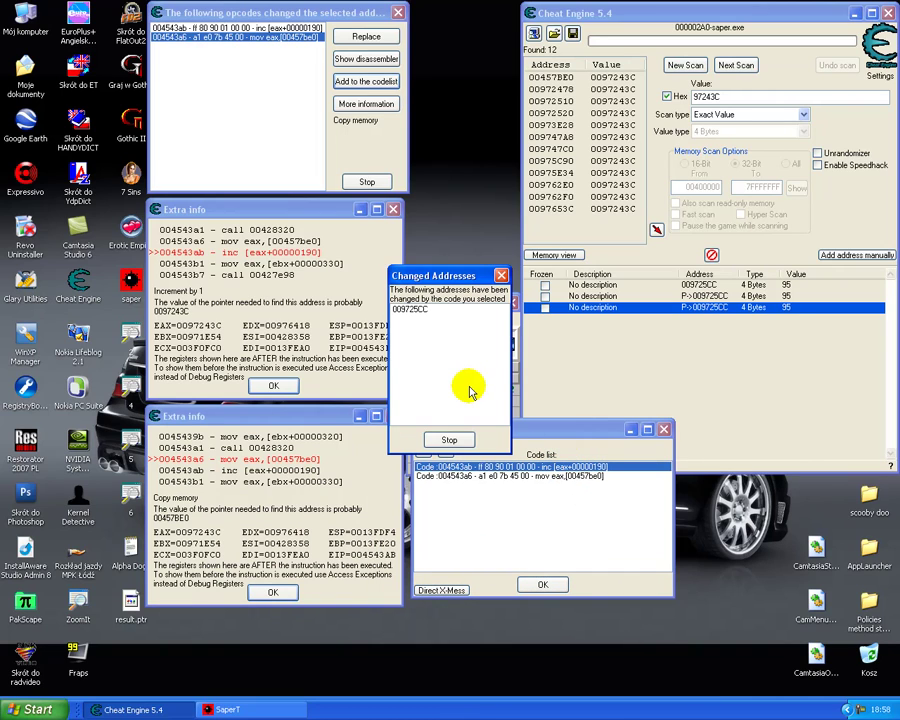
double_click(421, 313)
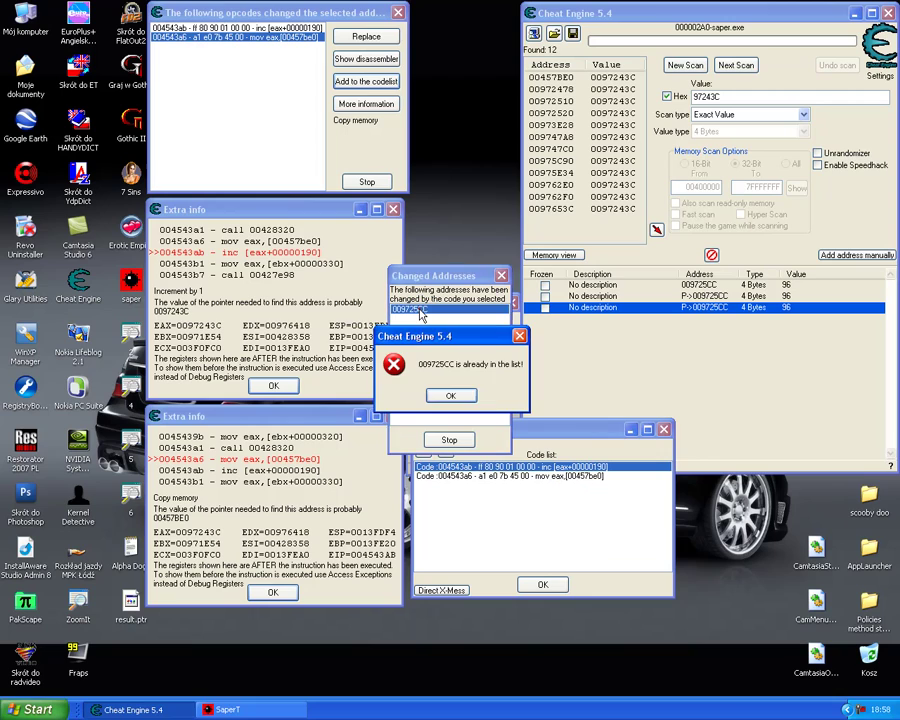
left_click(470, 397)
left_click(460, 440)
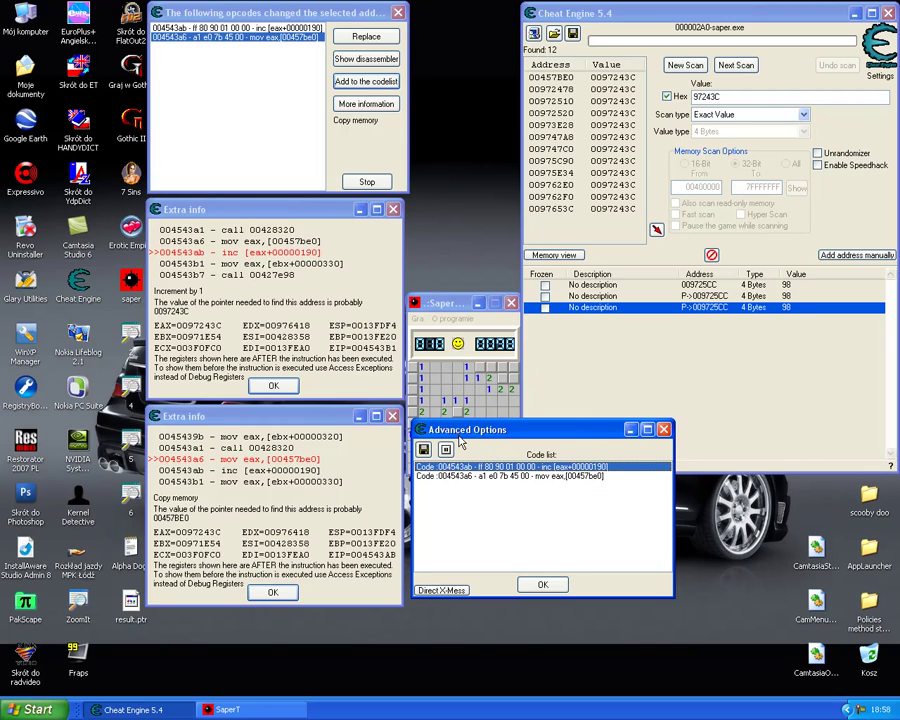
Step: Find out which addresses the saved mov eax,[00457be0] code reads from, closing the results and the code list
right_click(513, 477)
left_click(530, 495)
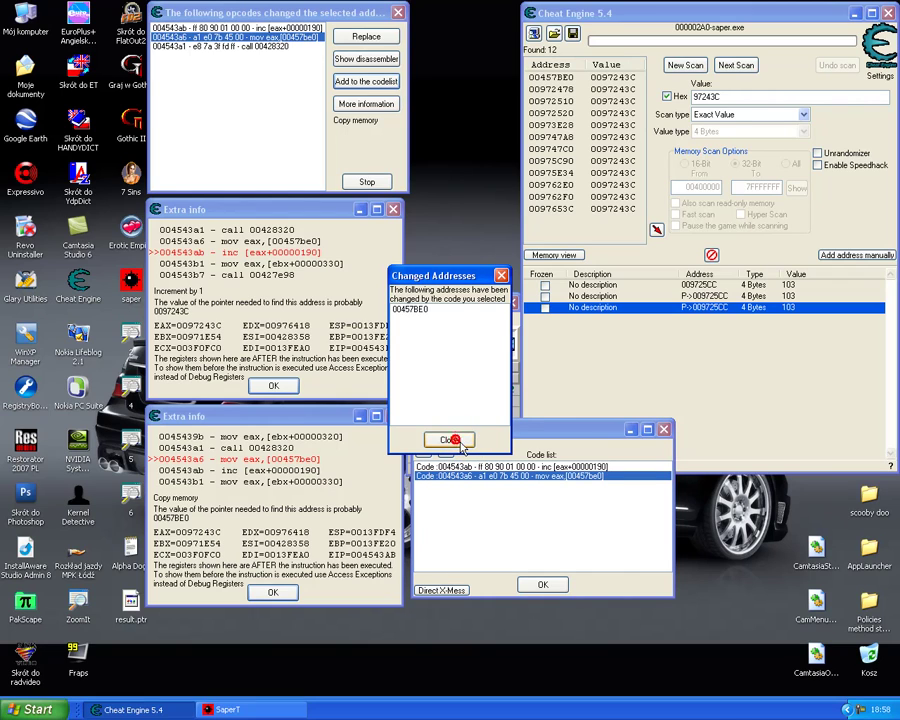
left_click(450, 440)
left_click(548, 586)
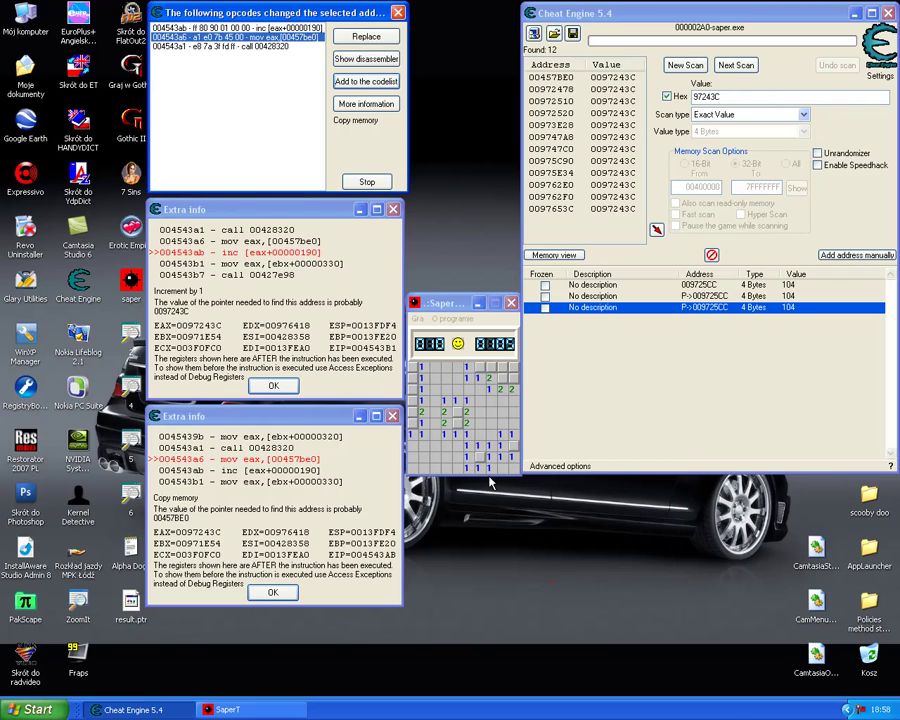
Step: Examine the extra information for the call 00428320 instruction at 004543a1 and close it
left_click(251, 46)
left_click(348, 107)
left_click_drag(414, 382, 492, 495)
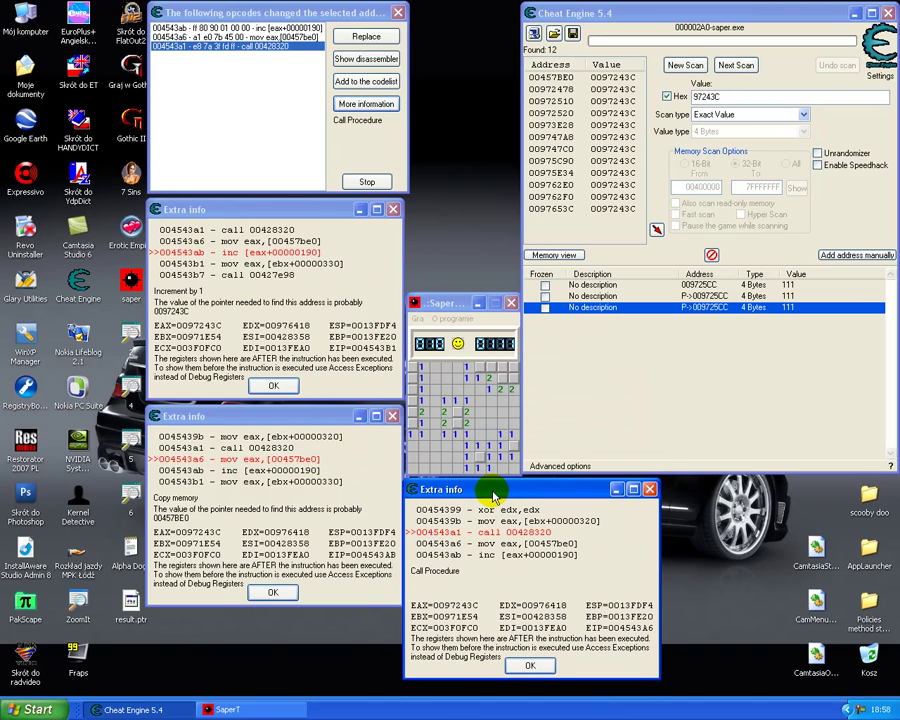
left_click(530, 665)
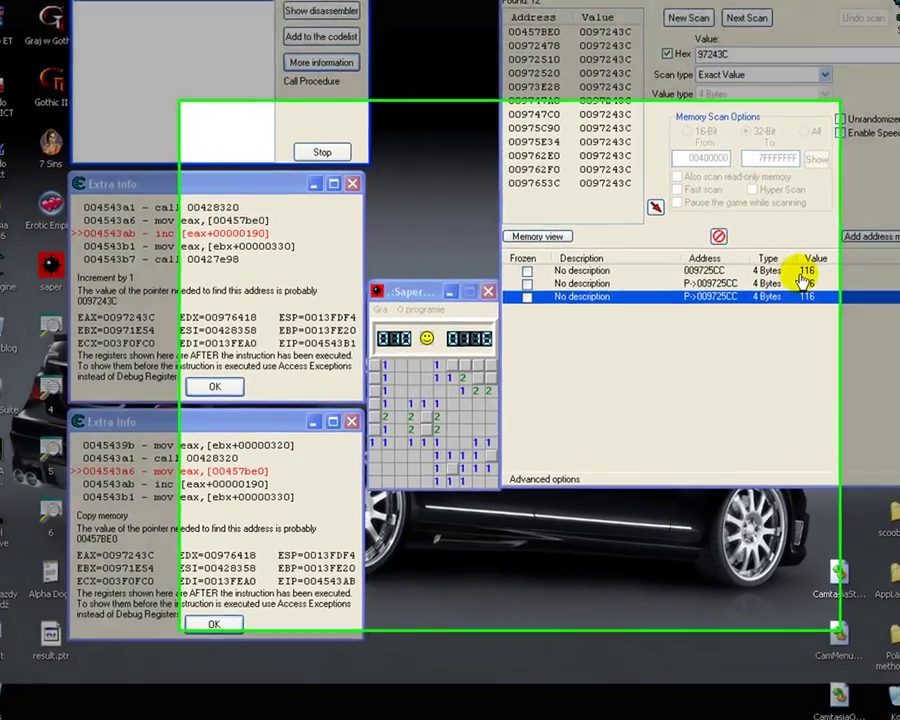
Step: Run a default pointer scan for address 009725CC with saper.exe as the base module, structure size 1024 and max level 1
left_click(757, 283)
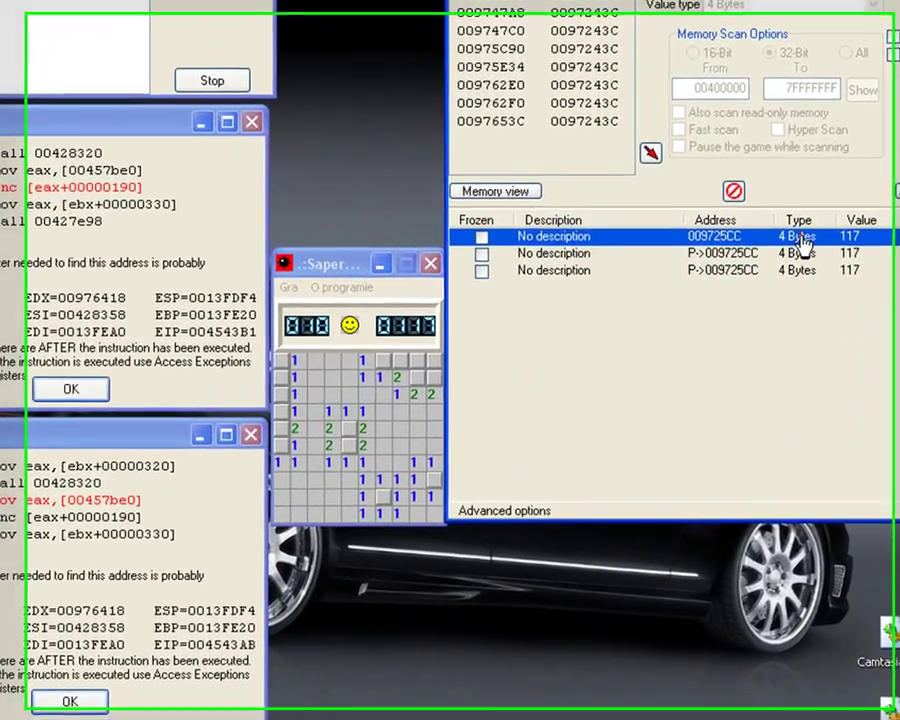
right_click(758, 283)
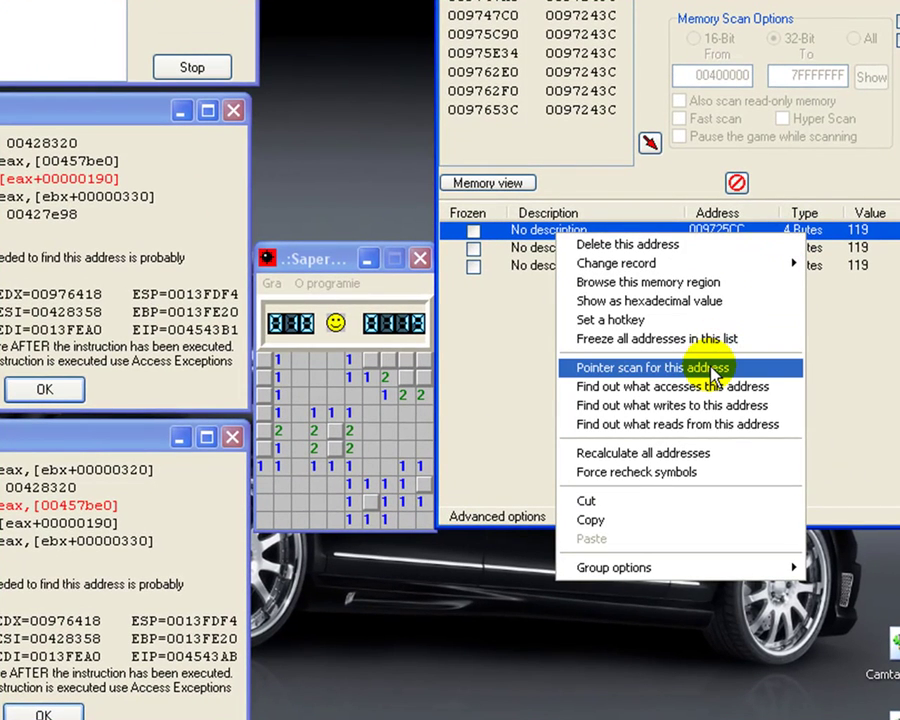
left_click(712, 368)
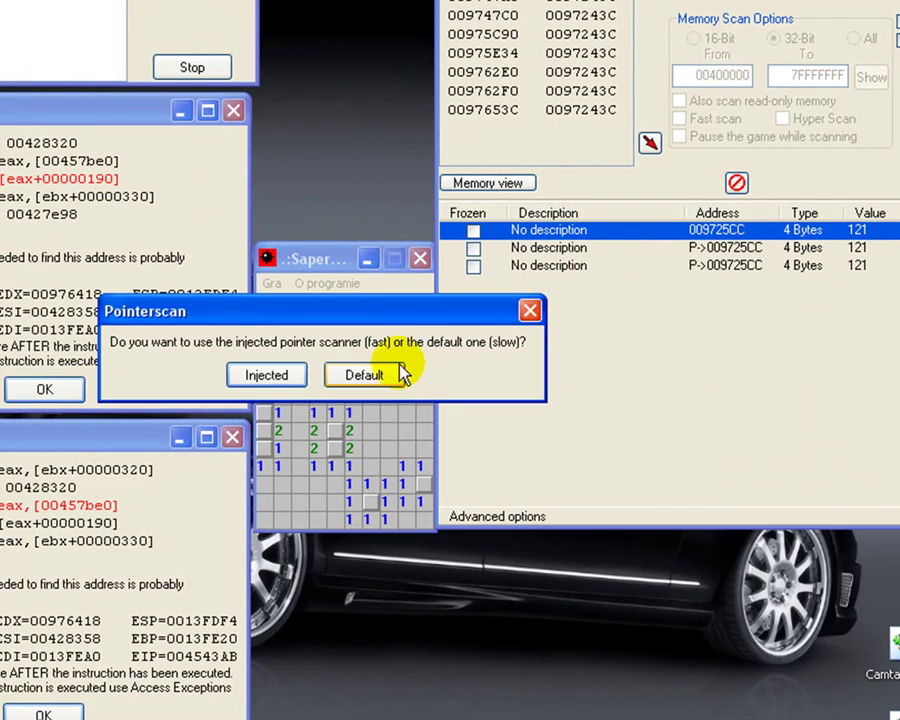
left_click_drag(390, 312, 747, 297)
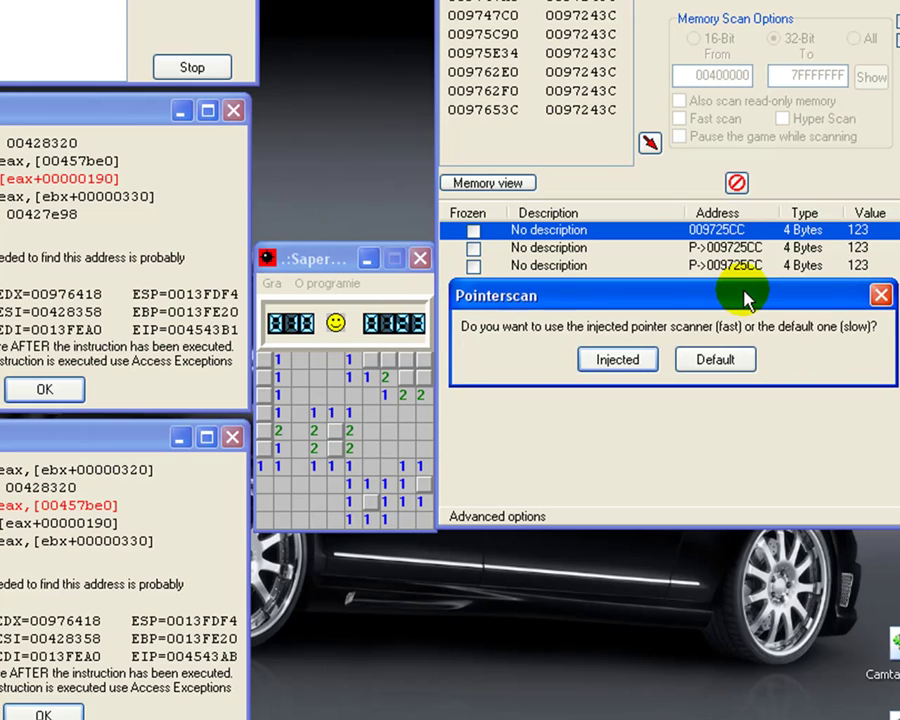
left_click(716, 362)
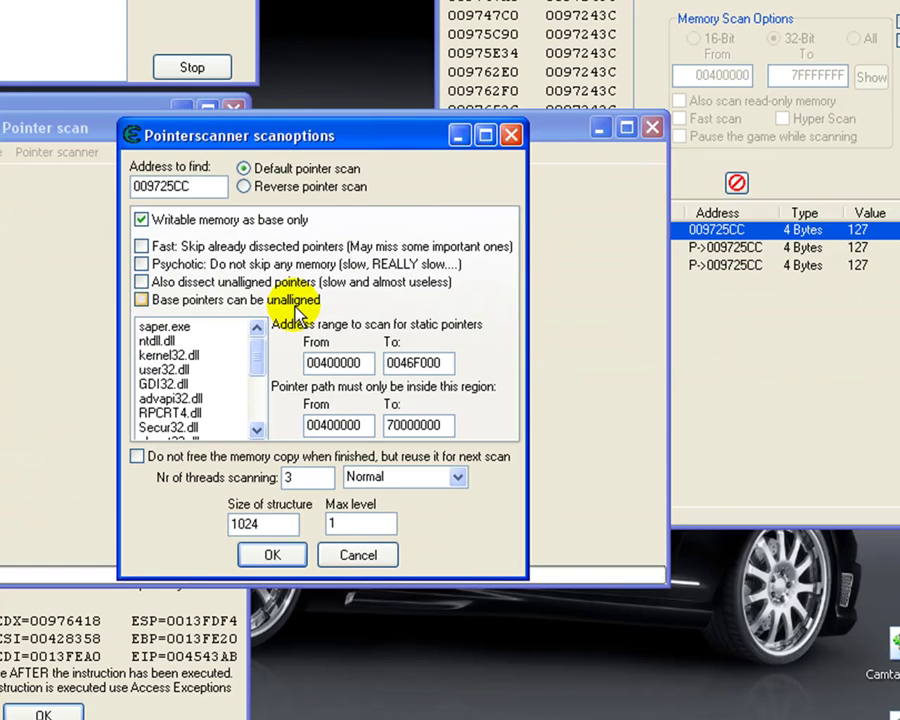
left_click(172, 330)
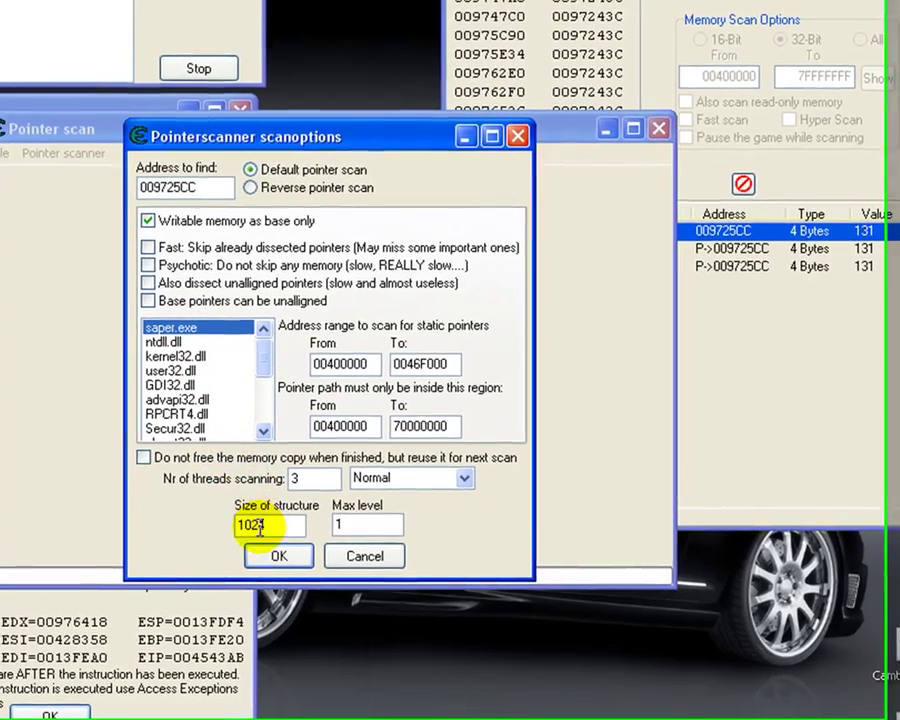
left_click(283, 557)
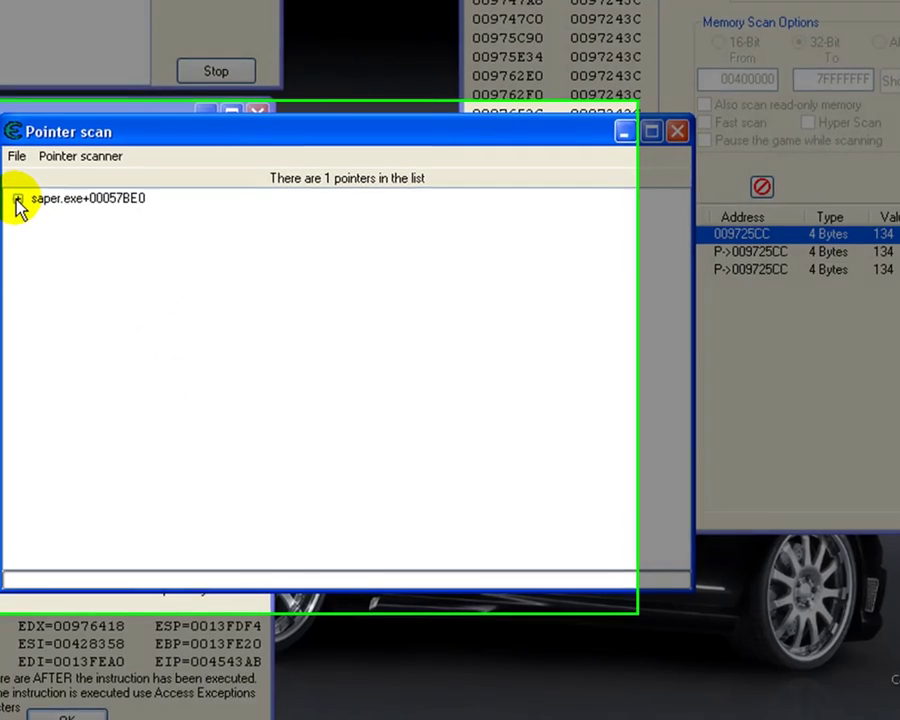
Step: Add the offset 190 result under saper.exe+00057BE0 to the address list and close the pointer scan results
left_click(17, 199)
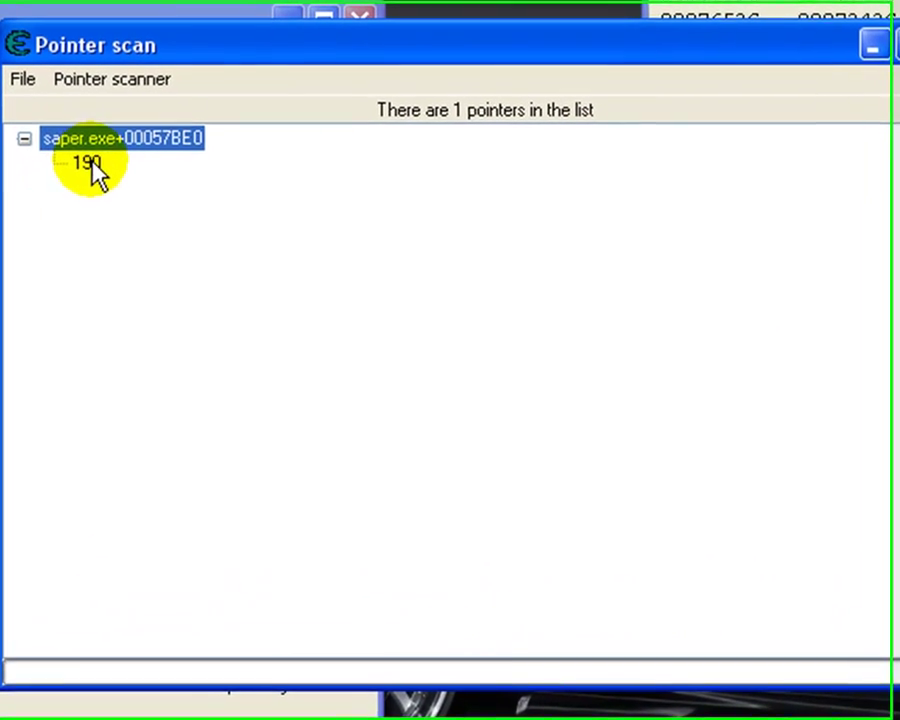
left_click(65, 208)
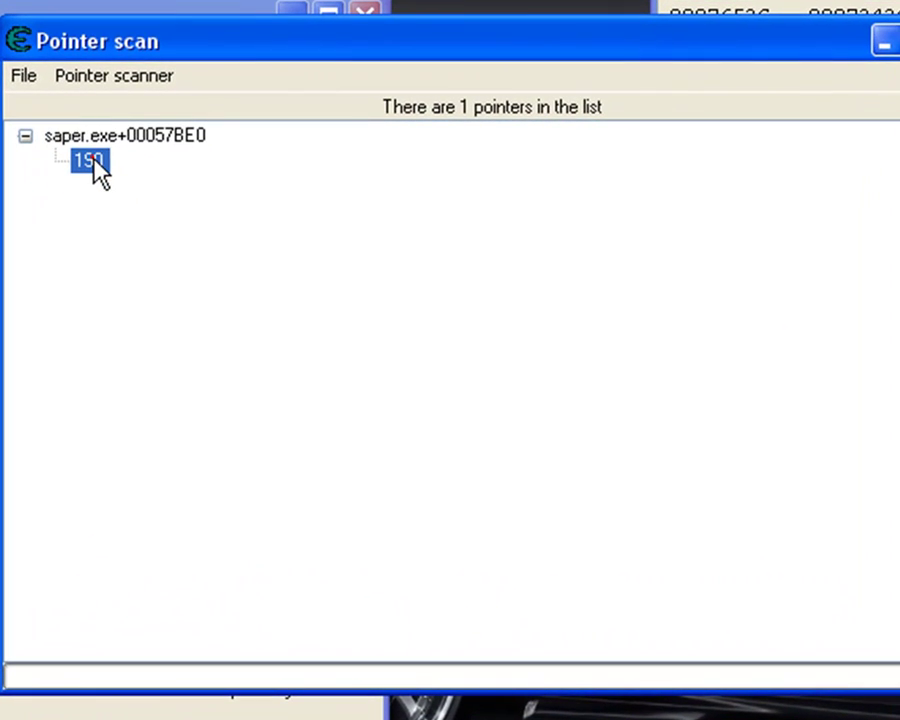
left_click(94, 160)
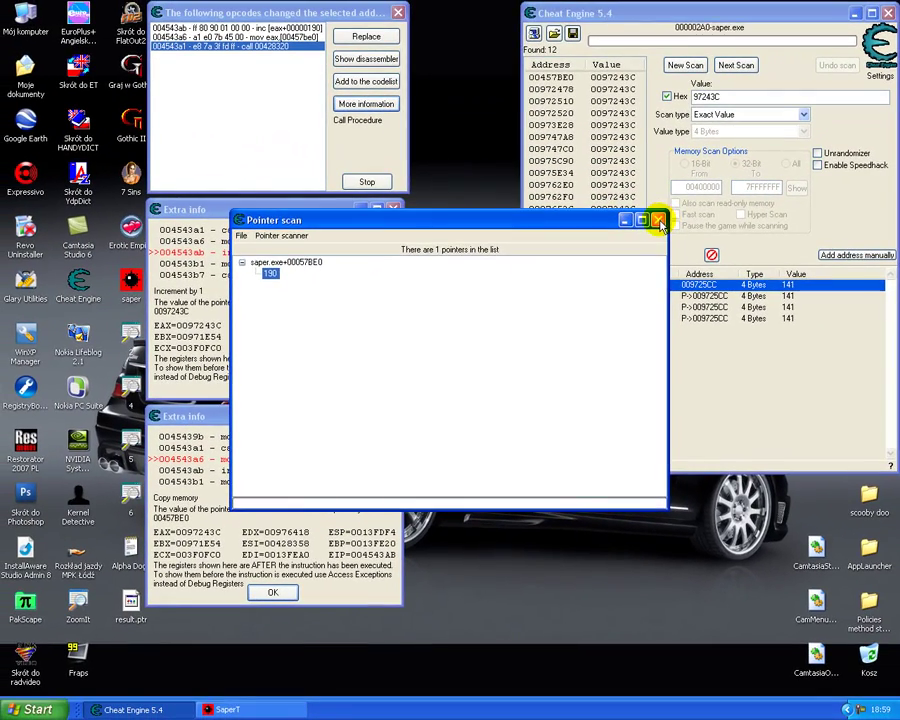
left_click(660, 221)
Step: Compare the pointer address and offset settings of the pointerscan result with the two earlier pointer entries, leaving all three unchanged
left_click(713, 319)
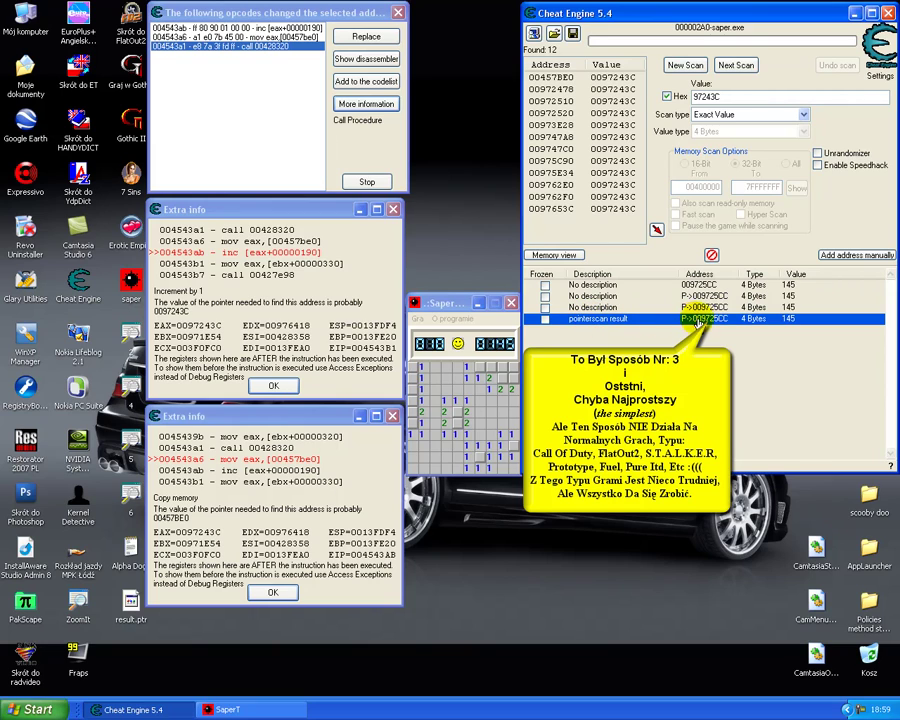
double_click(705, 321)
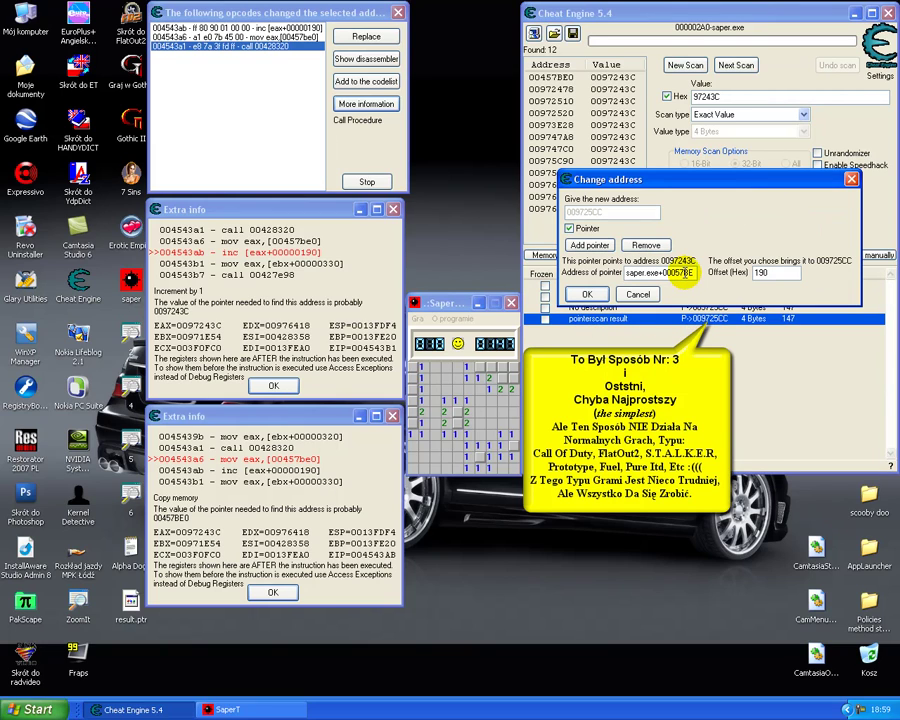
left_click_drag(690, 190, 625, 111)
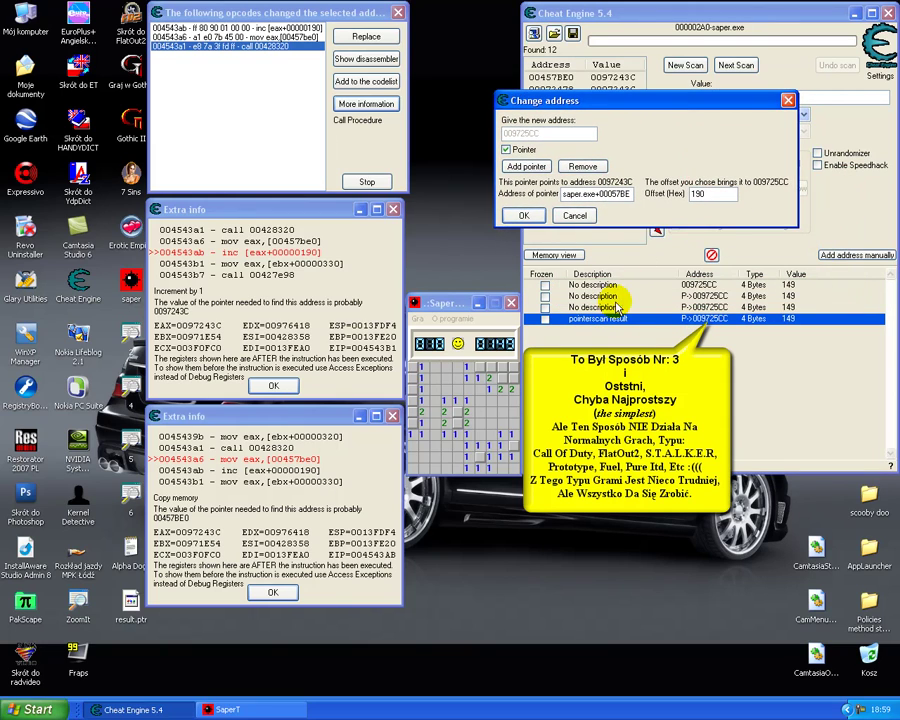
left_click(574, 215)
double_click(706, 310)
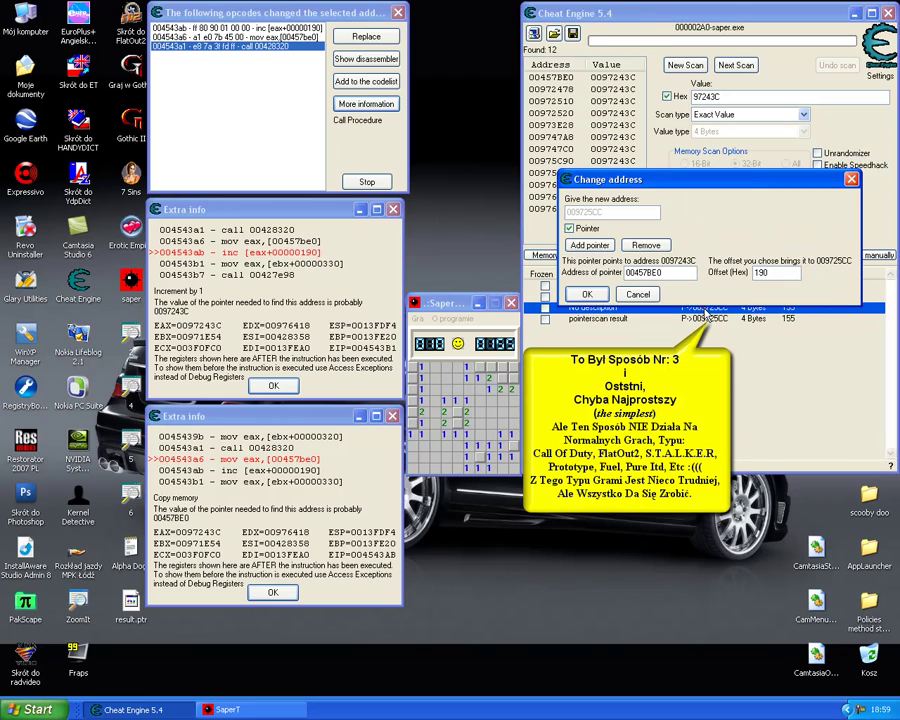
left_click(641, 294)
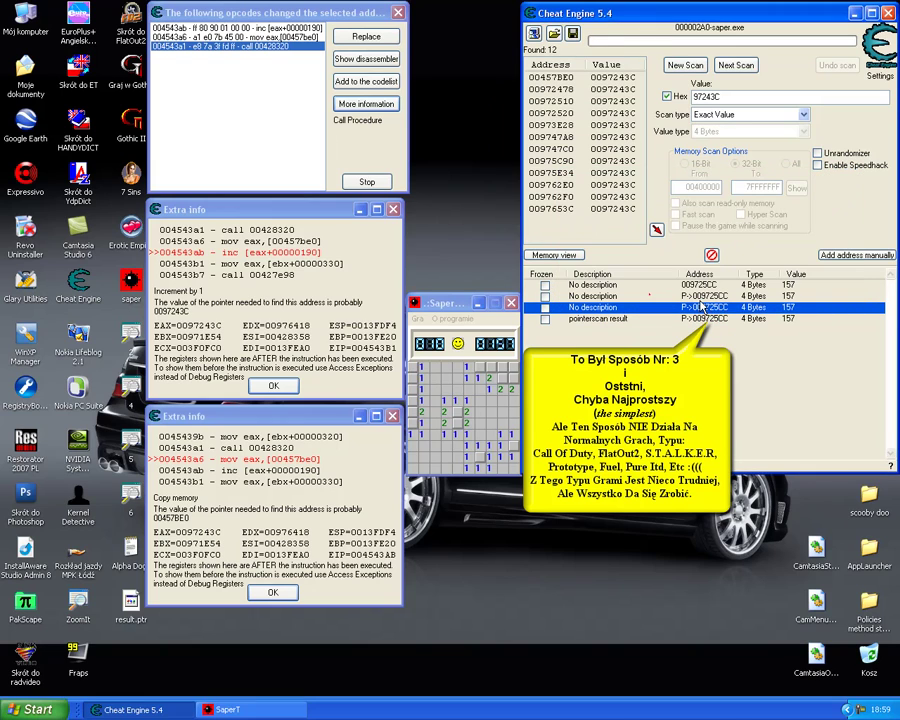
double_click(706, 297)
left_click(637, 343)
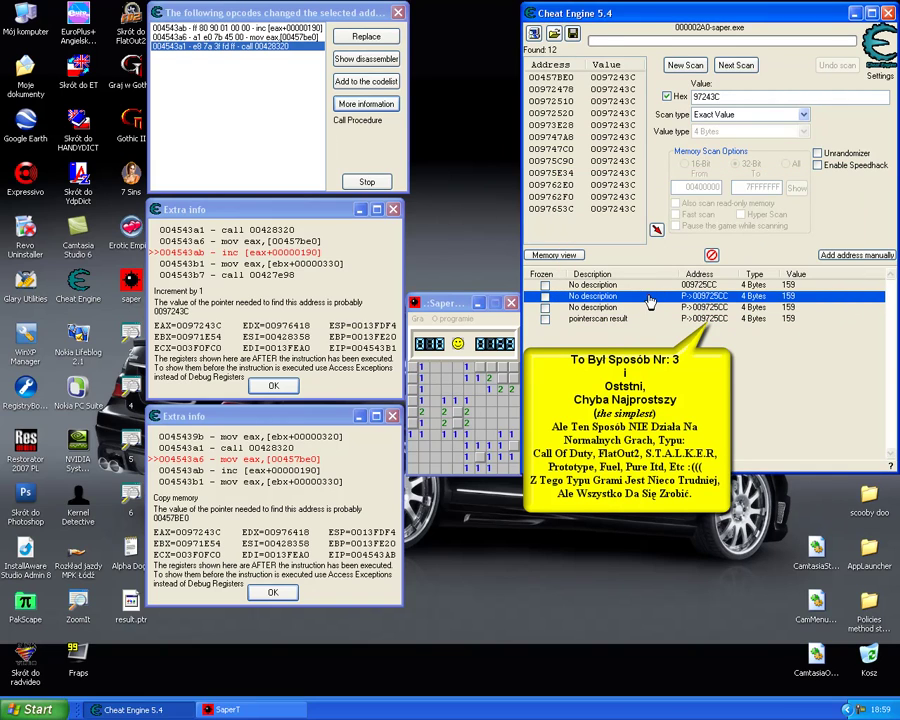
Step: Freeze the pointerscan result entry while setting its value to 10, and release the freeze
left_click(545, 318)
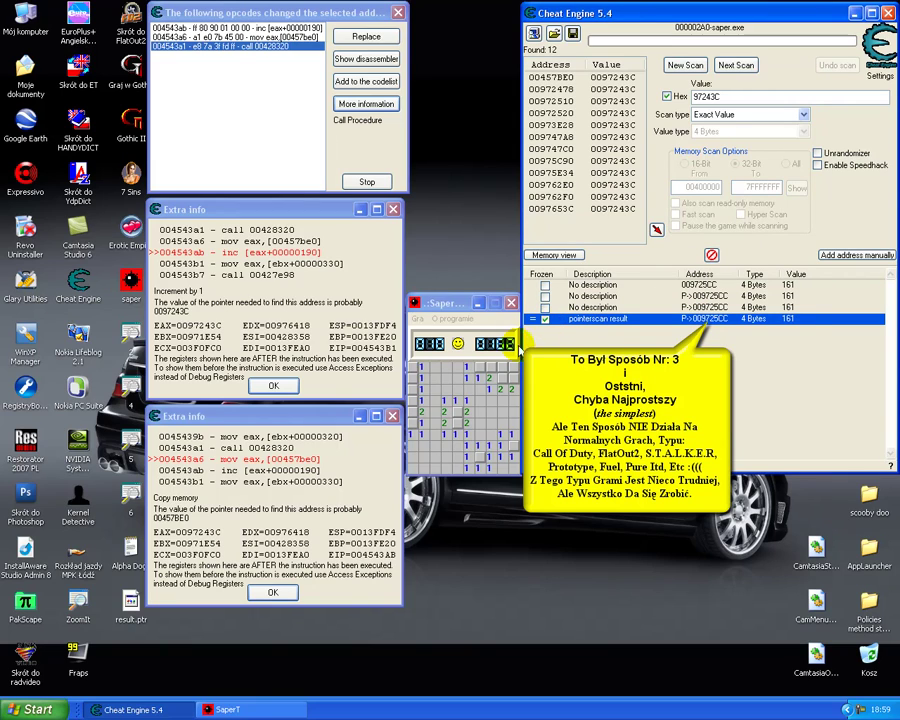
double_click(788, 319)
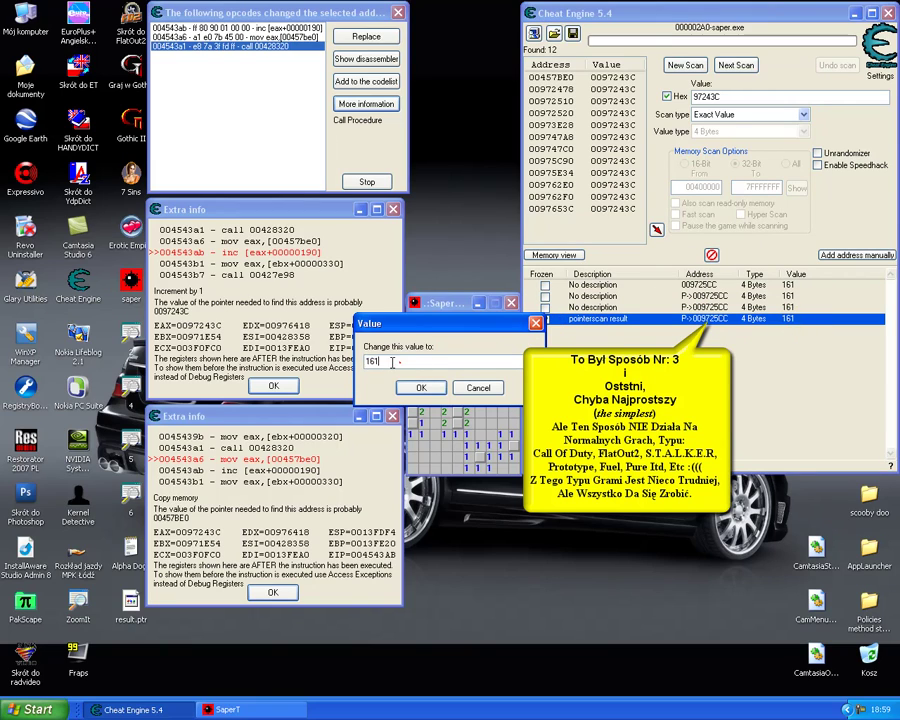
type("10")
left_click(421, 387)
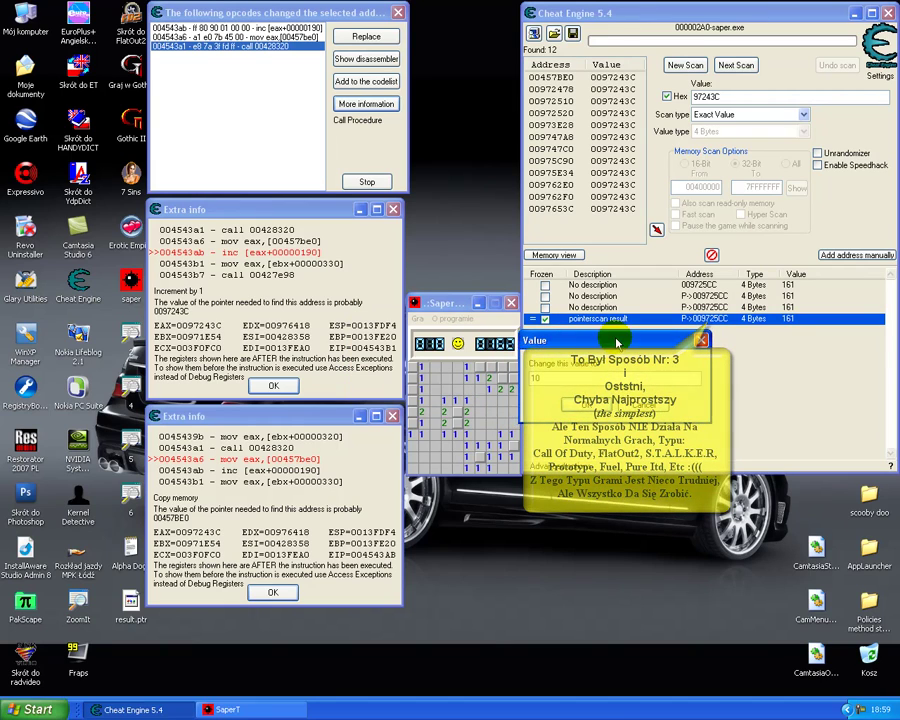
left_click(600, 405)
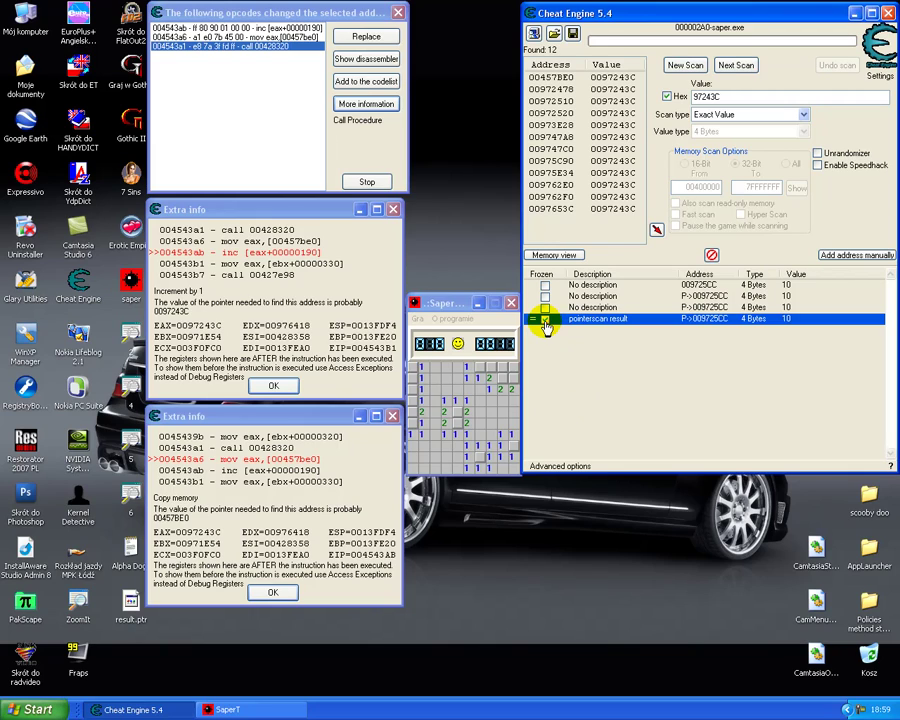
left_click(545, 320)
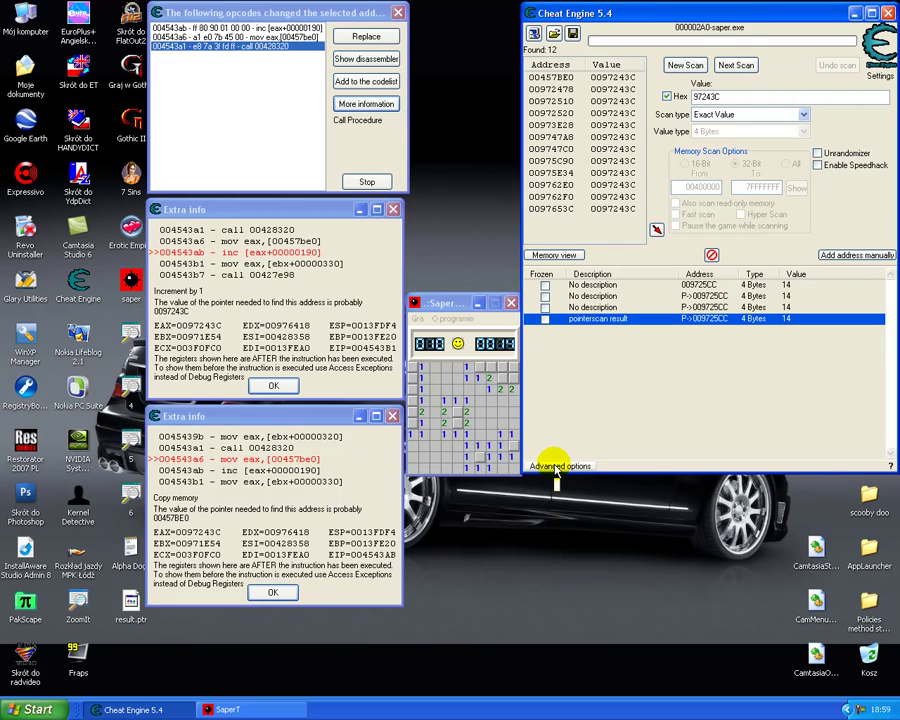
Step: Start a new stand-alone trainer from the code list that will run during the game and modify data
left_click(557, 467)
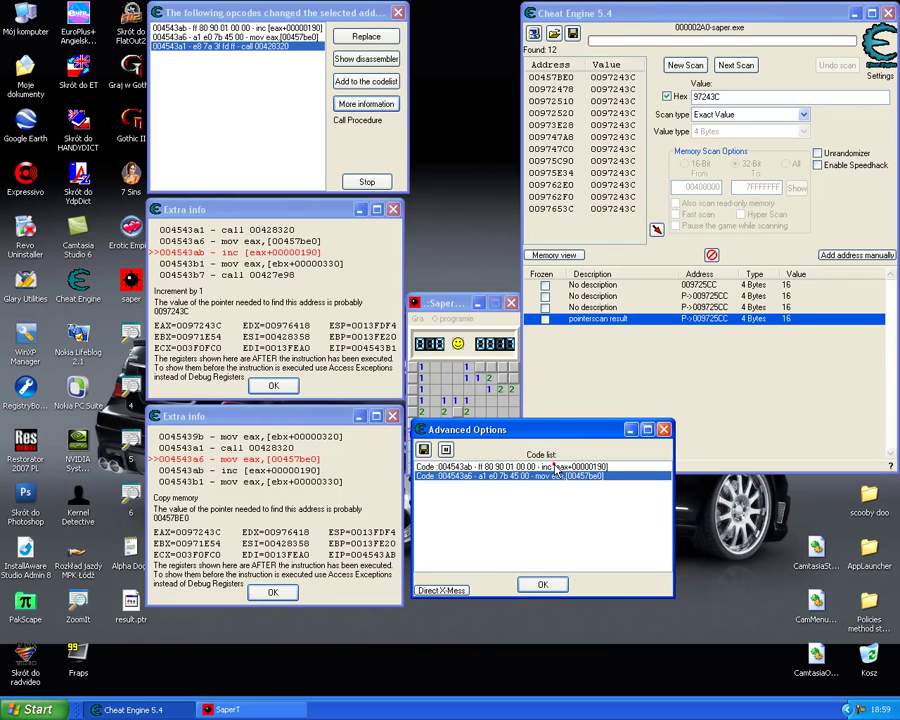
left_click_drag(558, 426, 671, 492)
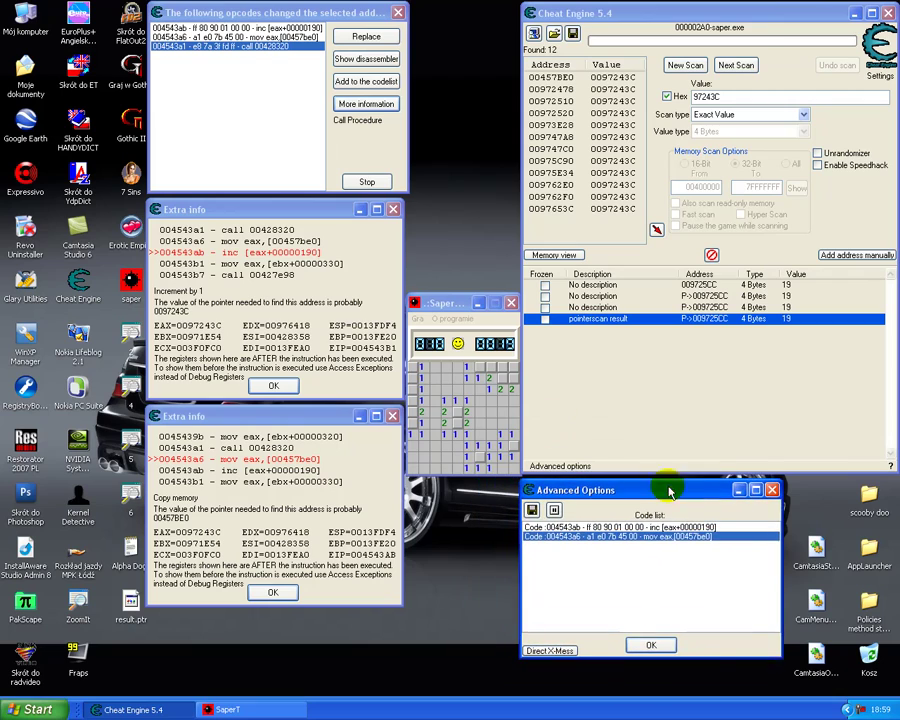
left_click(660, 537)
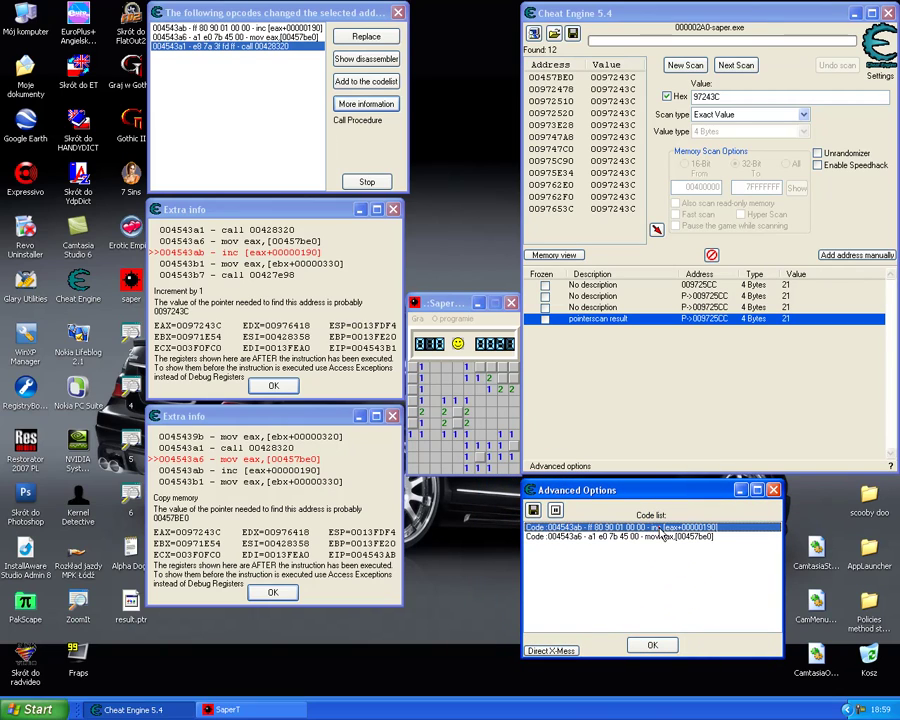
left_click(534, 527)
left_click(534, 511)
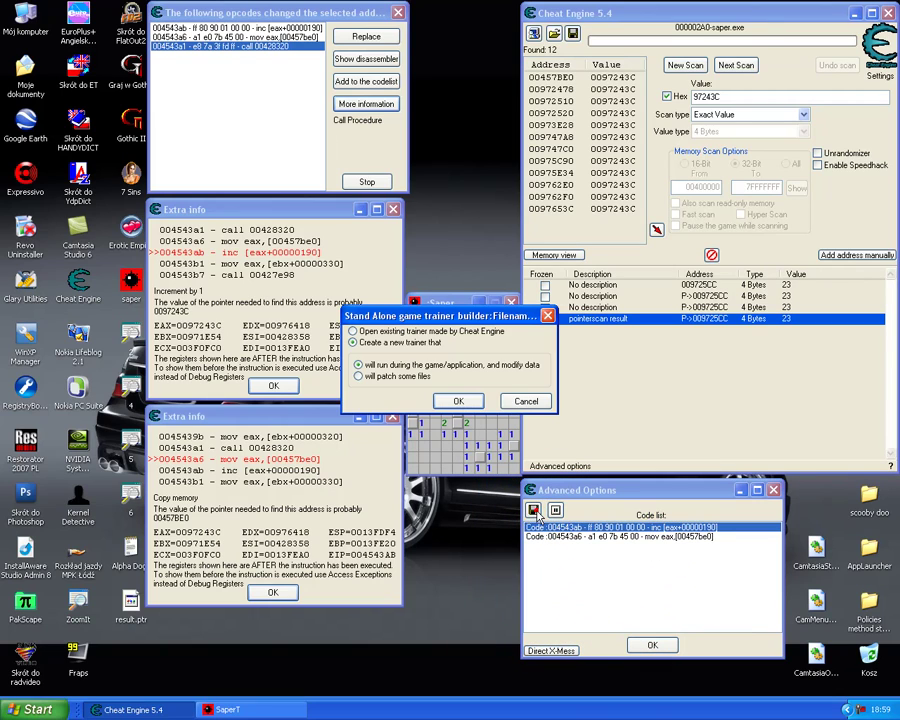
left_click(460, 458)
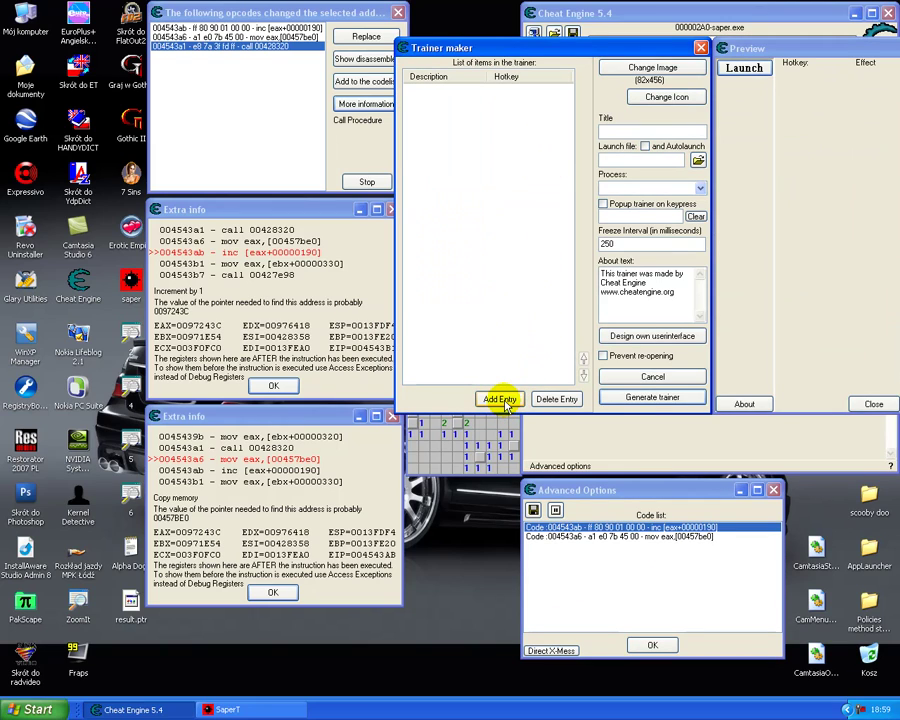
Step: Give the trainer the icon of the ZoomIt file and the title 00457BE0
left_click(672, 97)
double_click(460, 316)
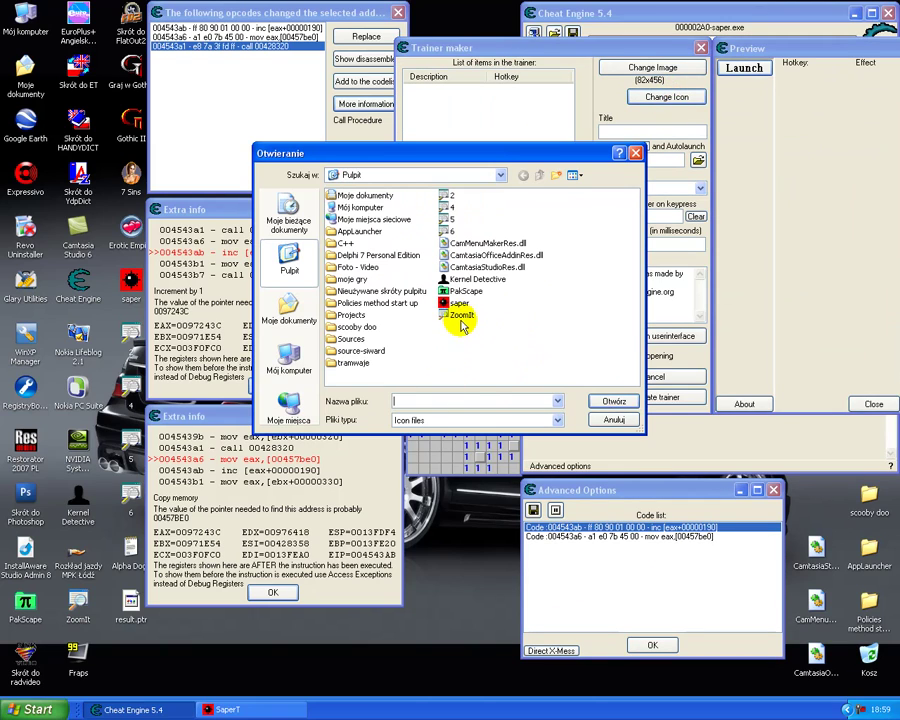
right_click(628, 131)
left_click(658, 181)
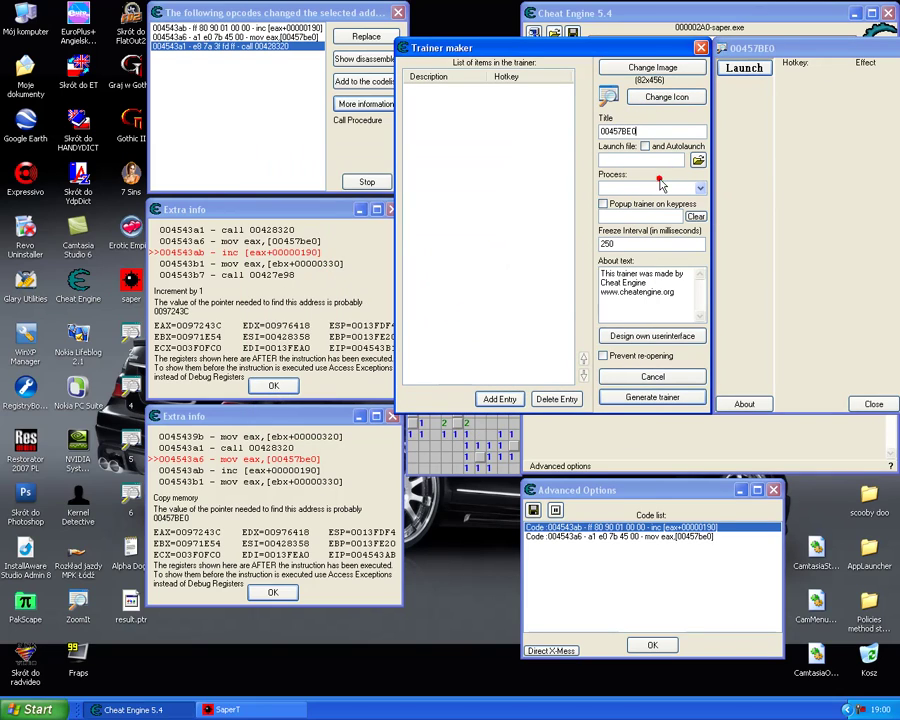
Step: Set the trainer's target process to saper.exe
left_click(699, 189)
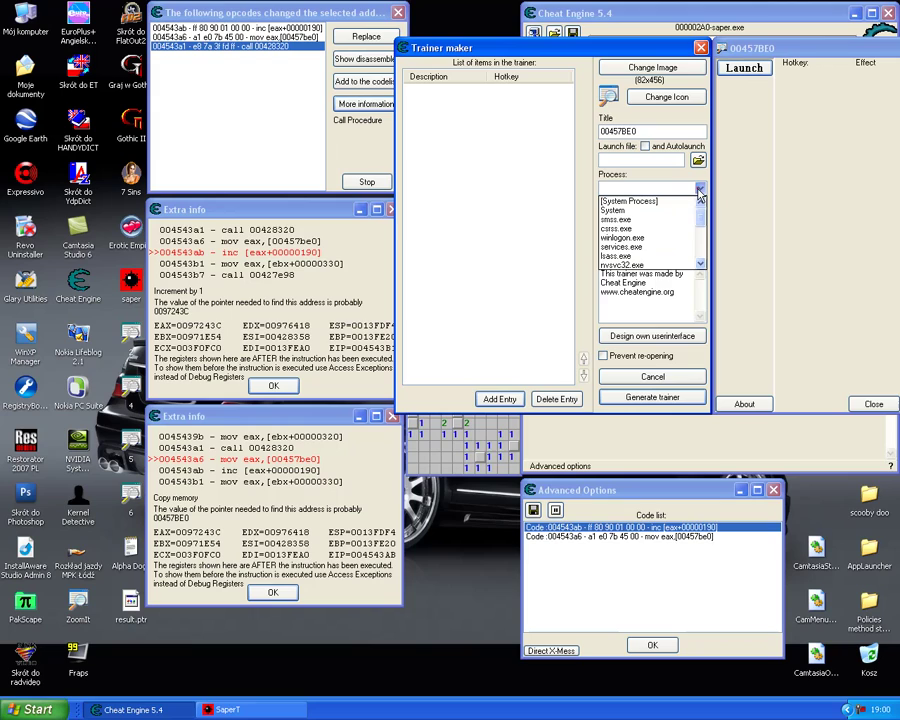
scroll(653, 263, "down", 4)
left_click(652, 262)
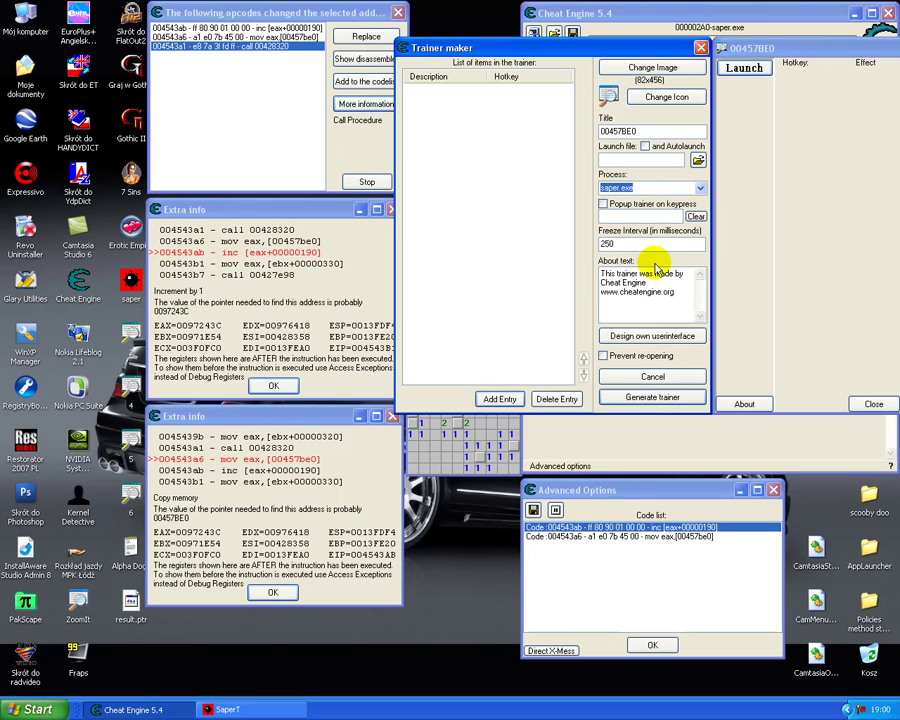
Step: Add a trainer entry with effect Zatrzymaj Czas and hotkey Shift+A that replaces the inc [eax+00000190] code at 004543ab with code that does nothing
left_click(499, 399)
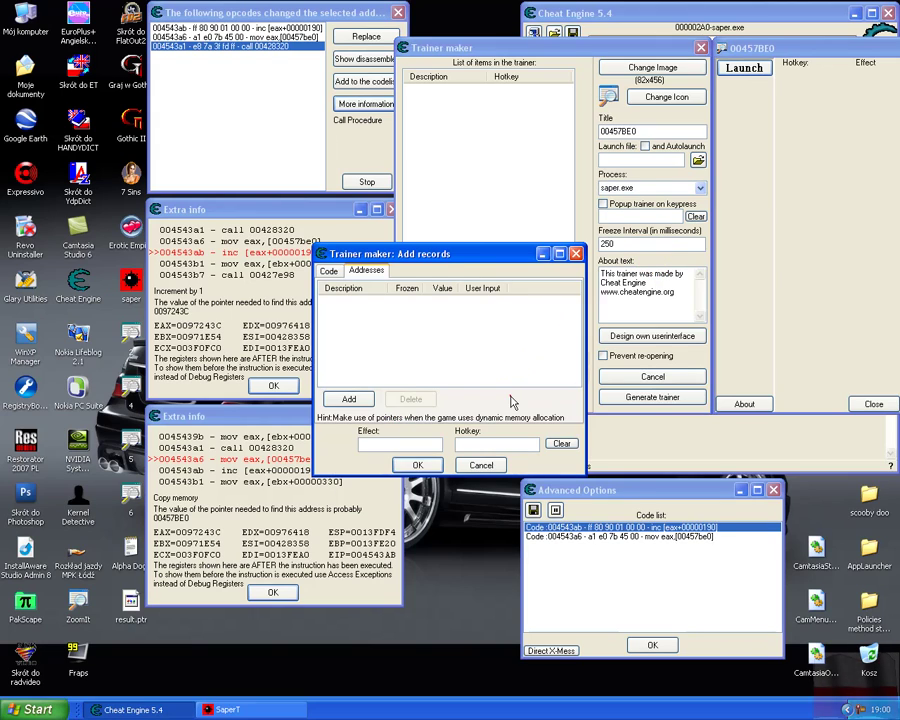
left_click(388, 445)
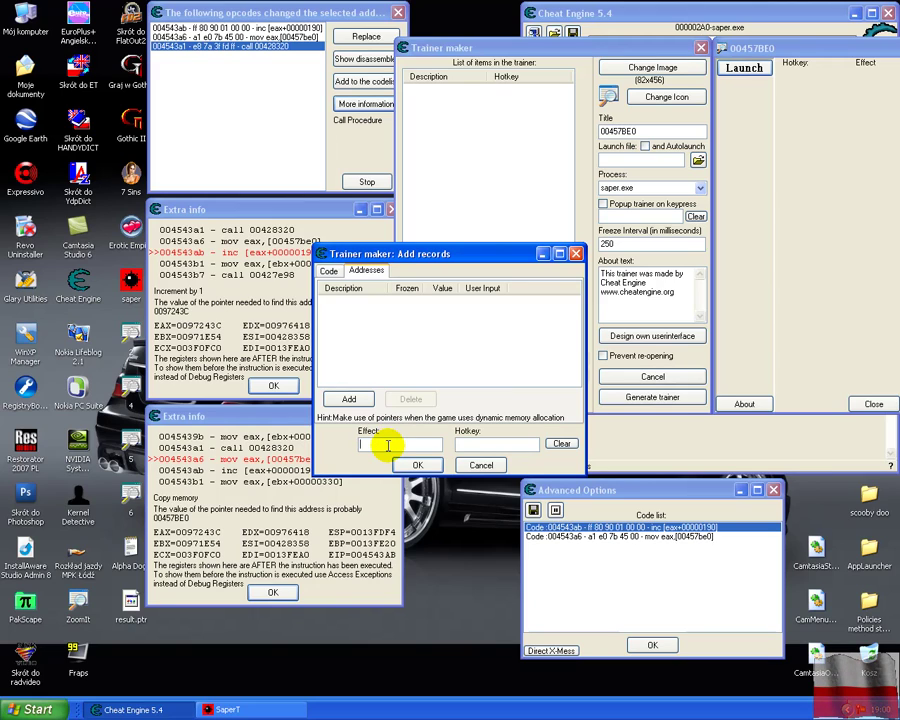
type("Zatrzymaj Czas")
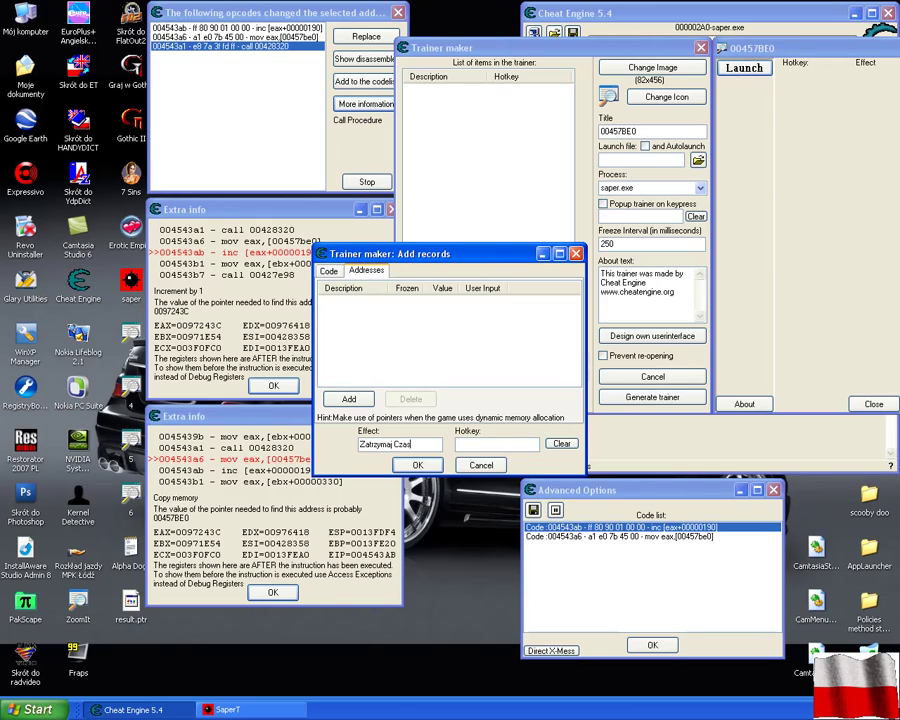
left_click(481, 444)
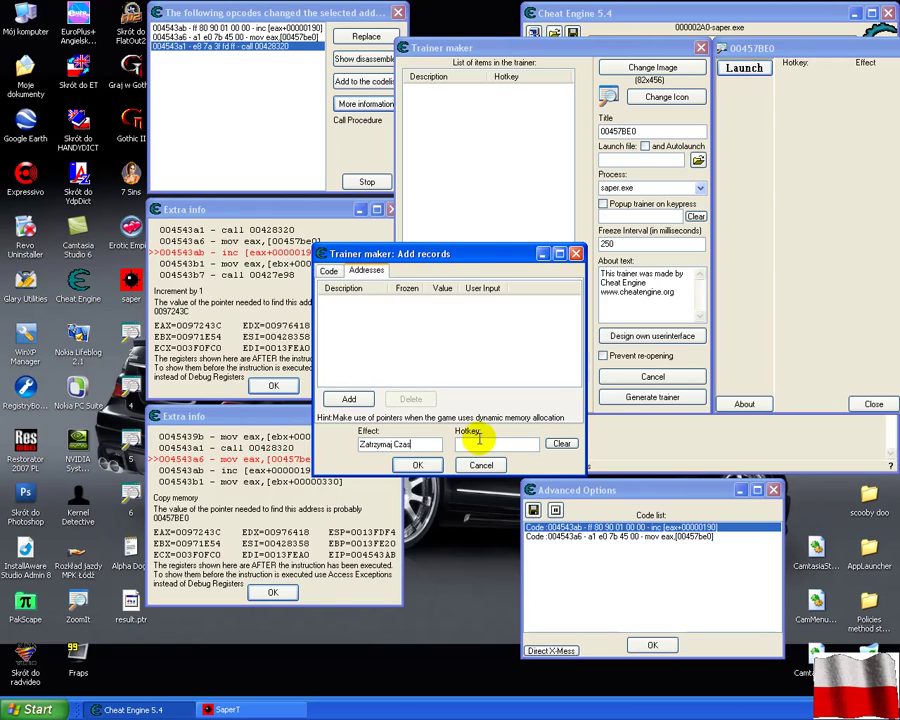
key("shift+a")
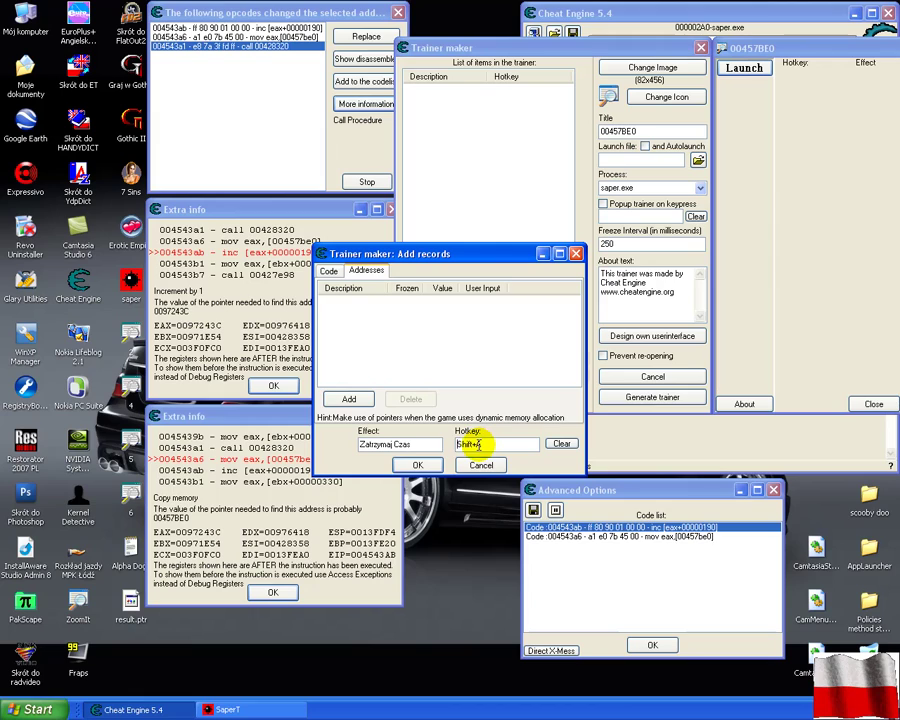
left_click(330, 270)
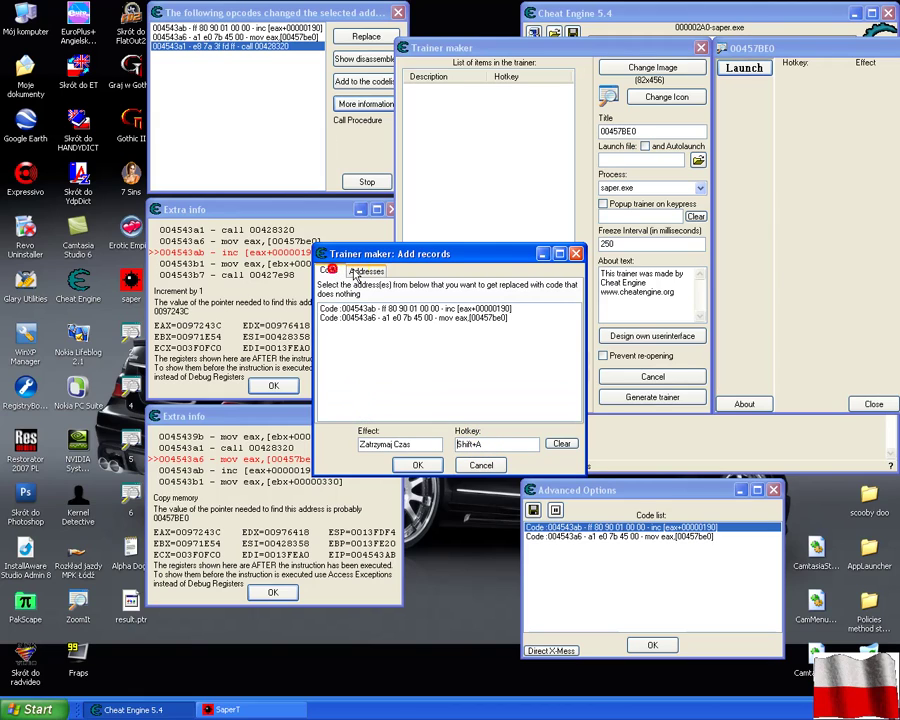
left_click(365, 271)
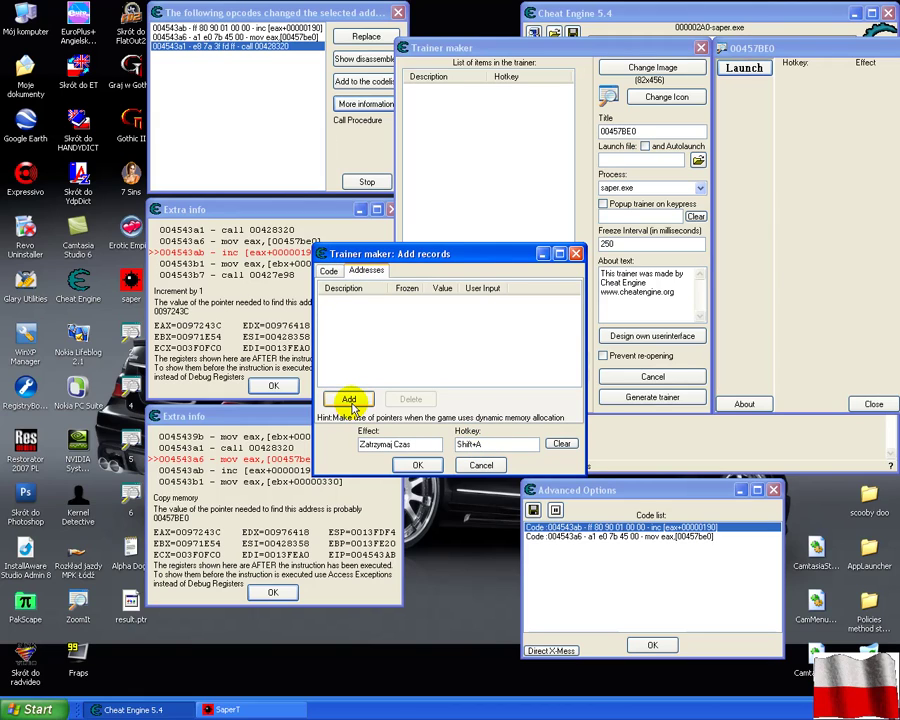
left_click(330, 270)
left_click(356, 309)
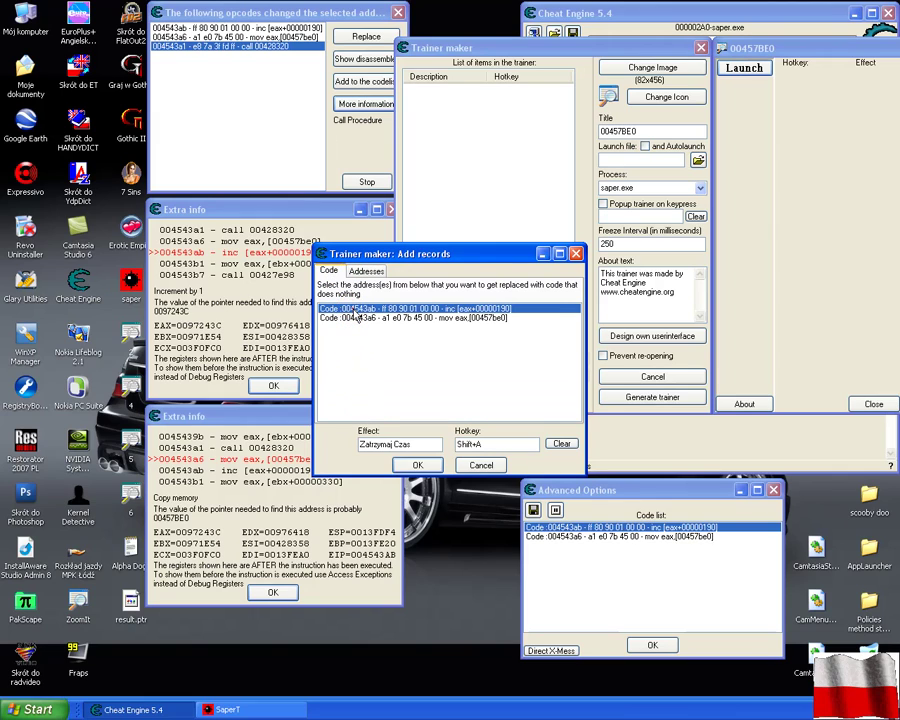
left_click(419, 466)
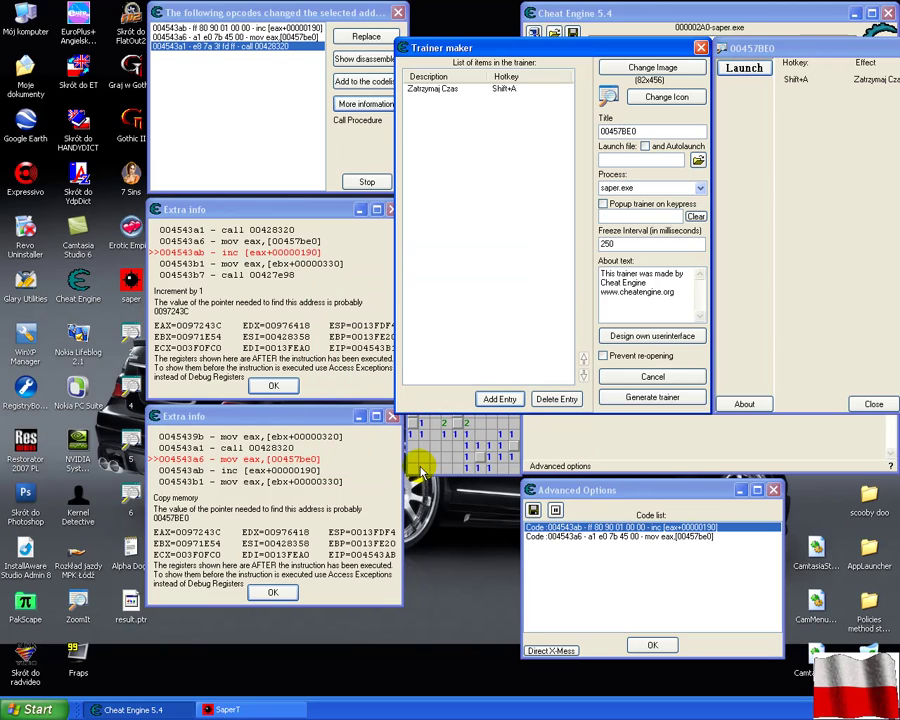
Step: Start a second trainer entry with the effect Stop Time and the hotkey Shift+S
left_click(497, 400)
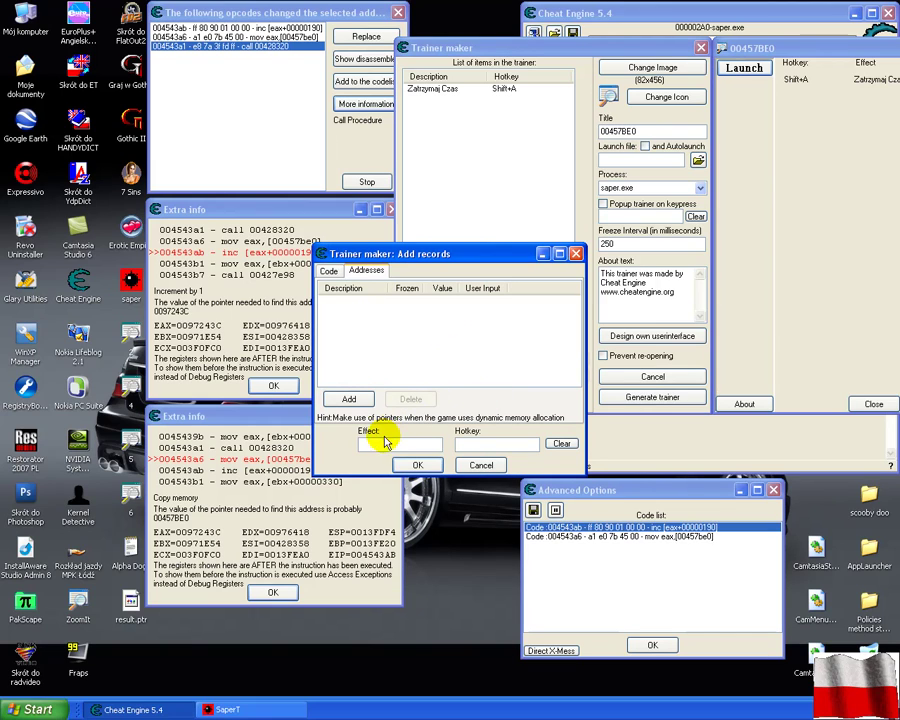
type("Stop Time")
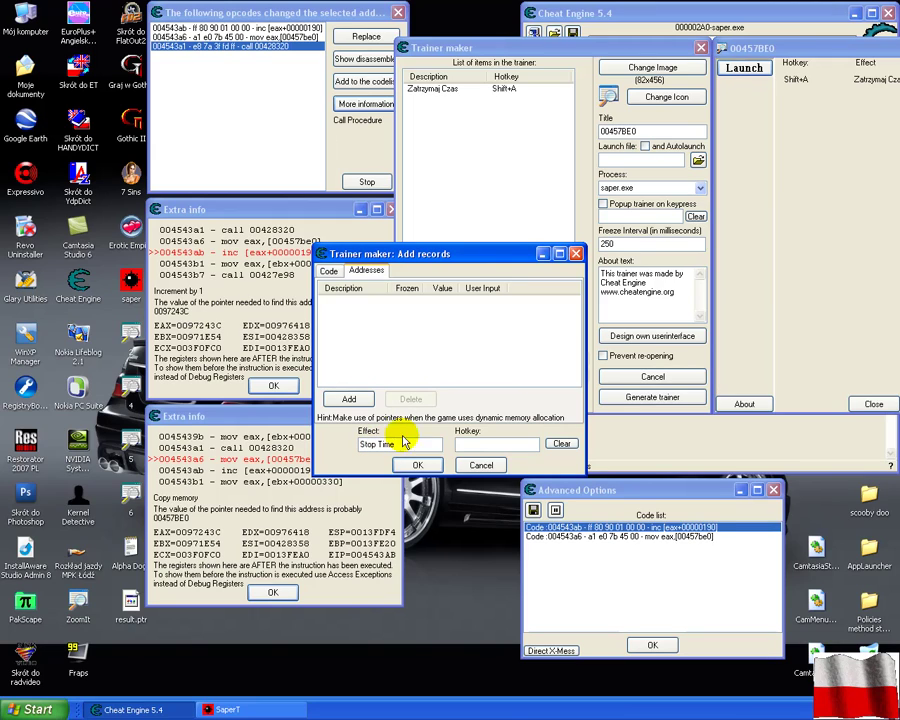
left_click(466, 445)
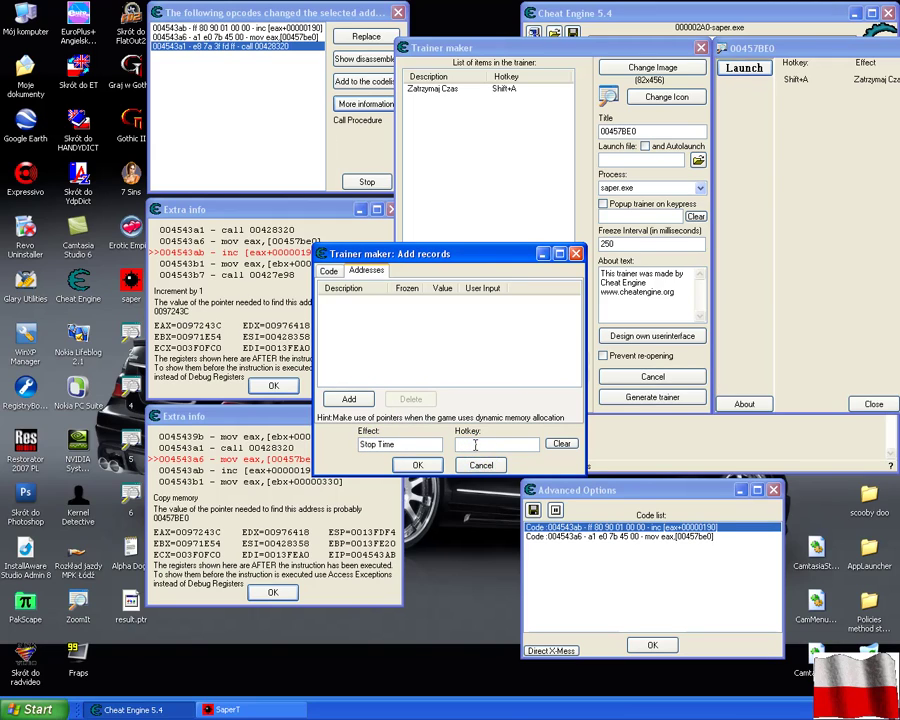
key("shift")
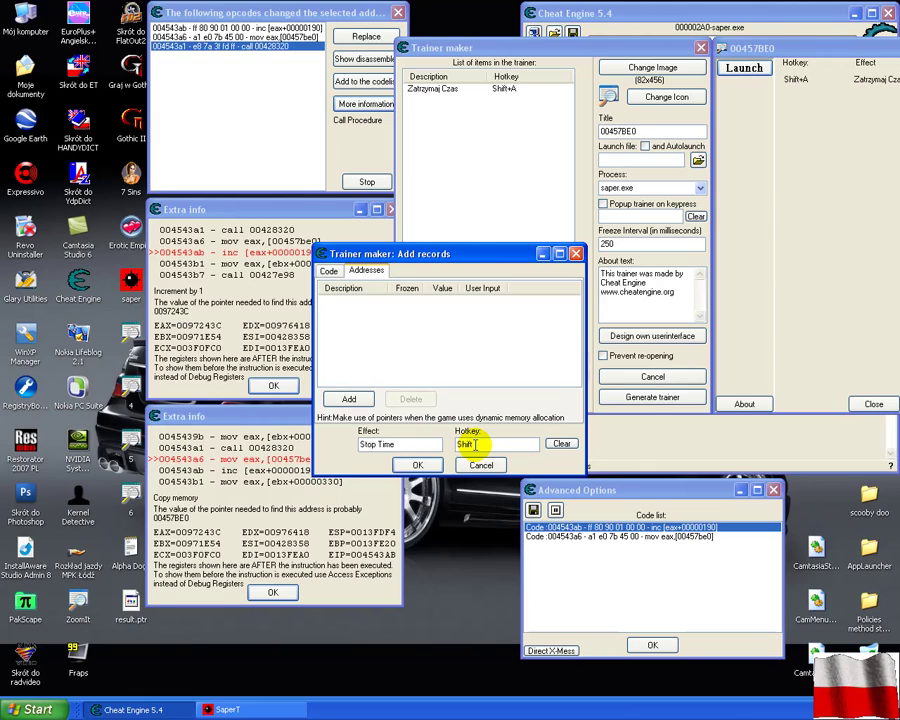
key("shift+a")
Step: Give the Stop Time entry the first listed address with value 0, set and frozen on activation and changeable by the user, and save the entry
left_click(350, 399)
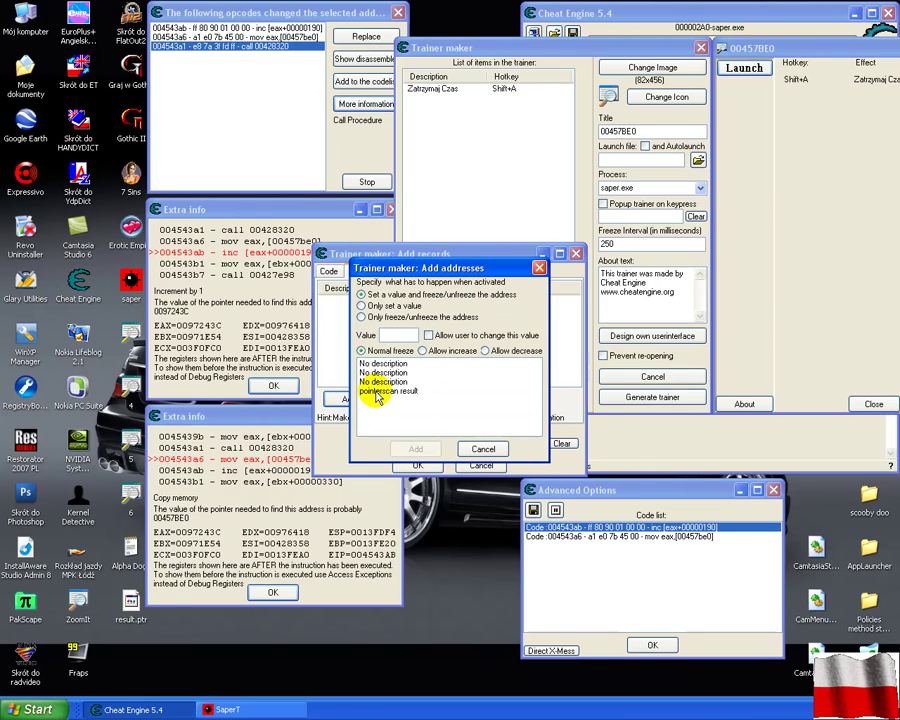
left_click(848, 236)
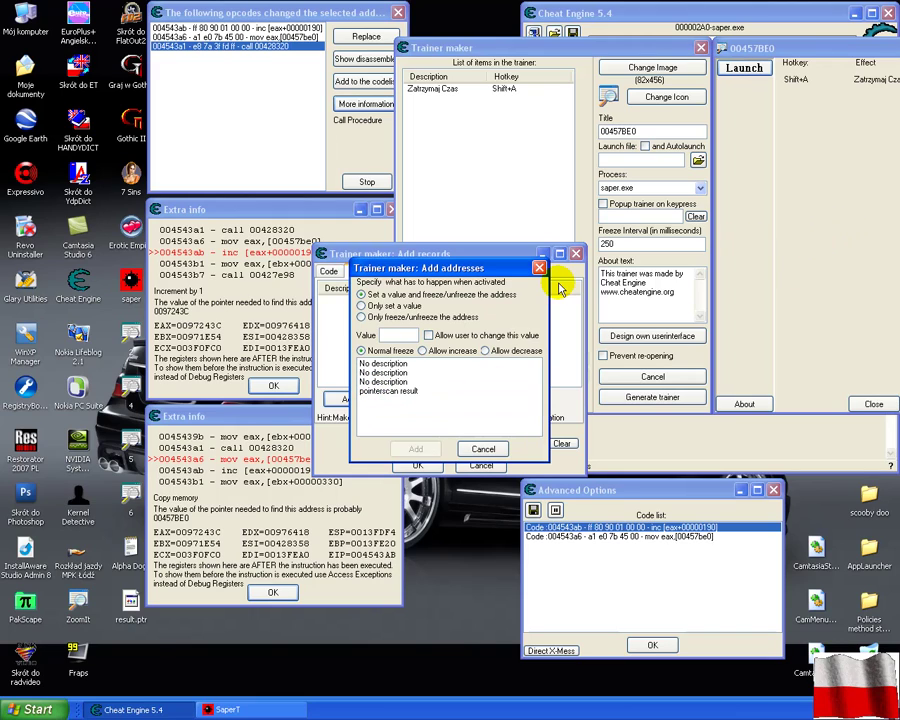
left_click(395, 364)
left_click(398, 335)
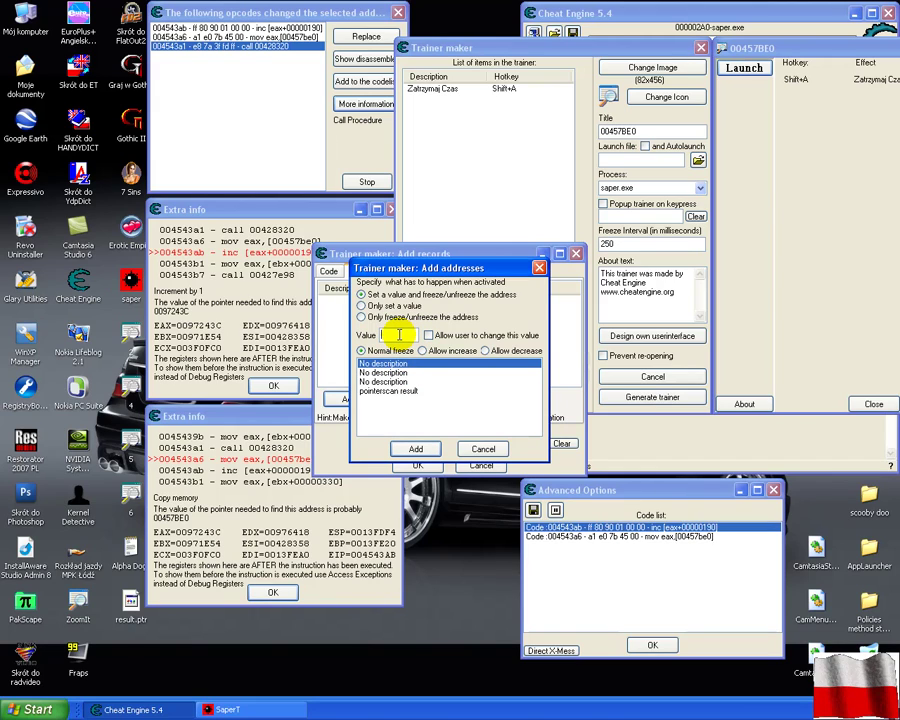
type("0")
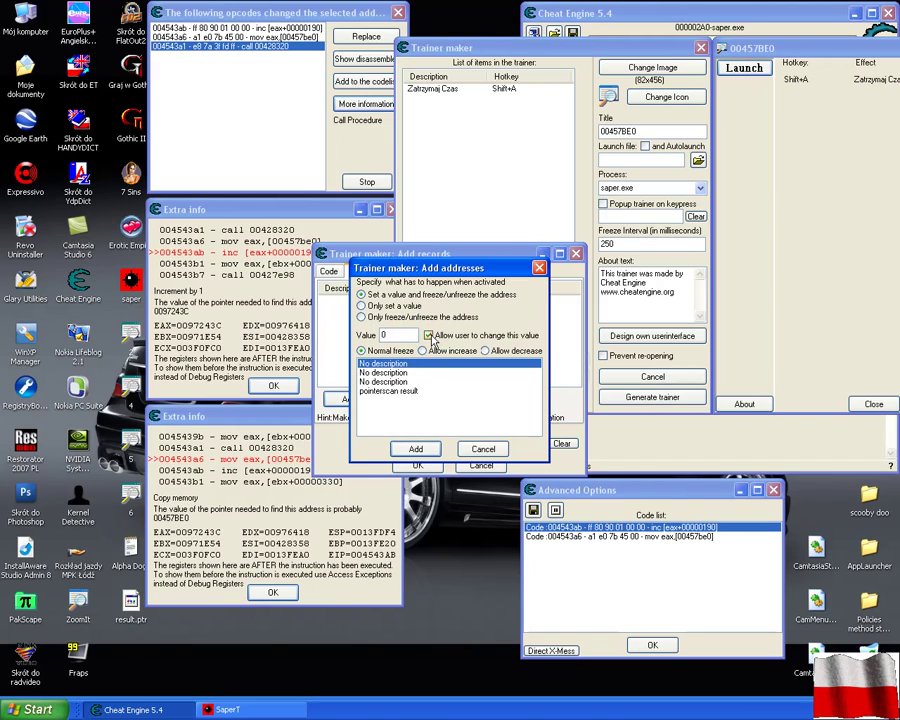
left_click(429, 335)
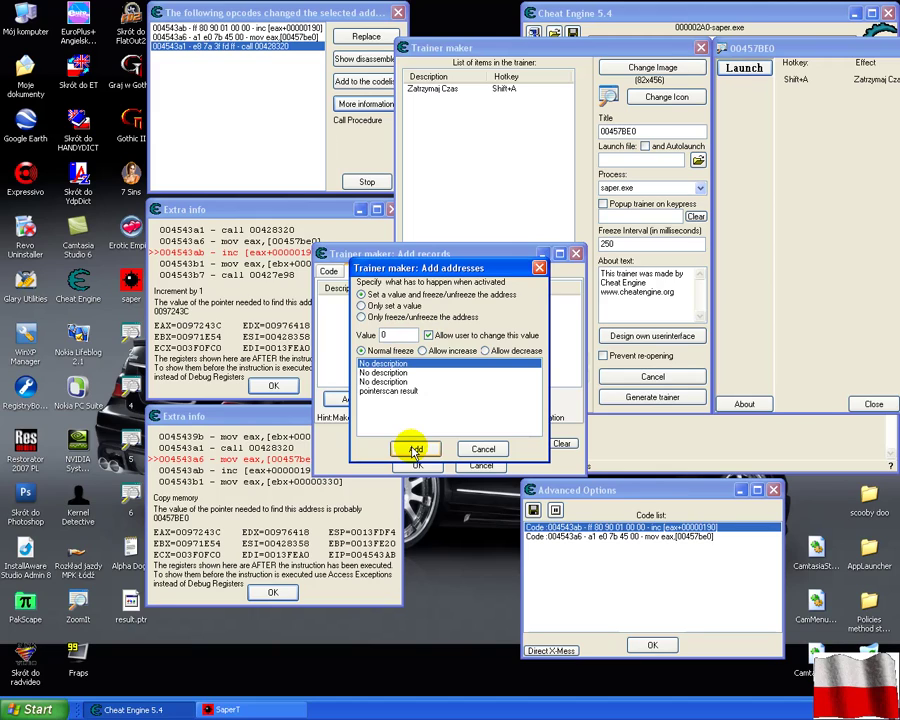
left_click(415, 450)
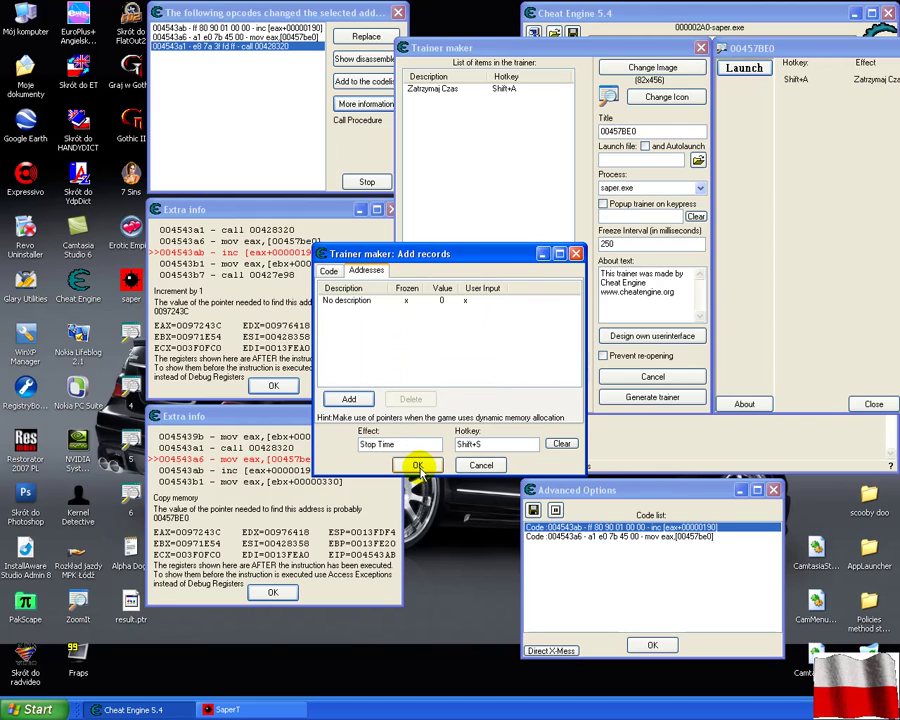
left_click(411, 467)
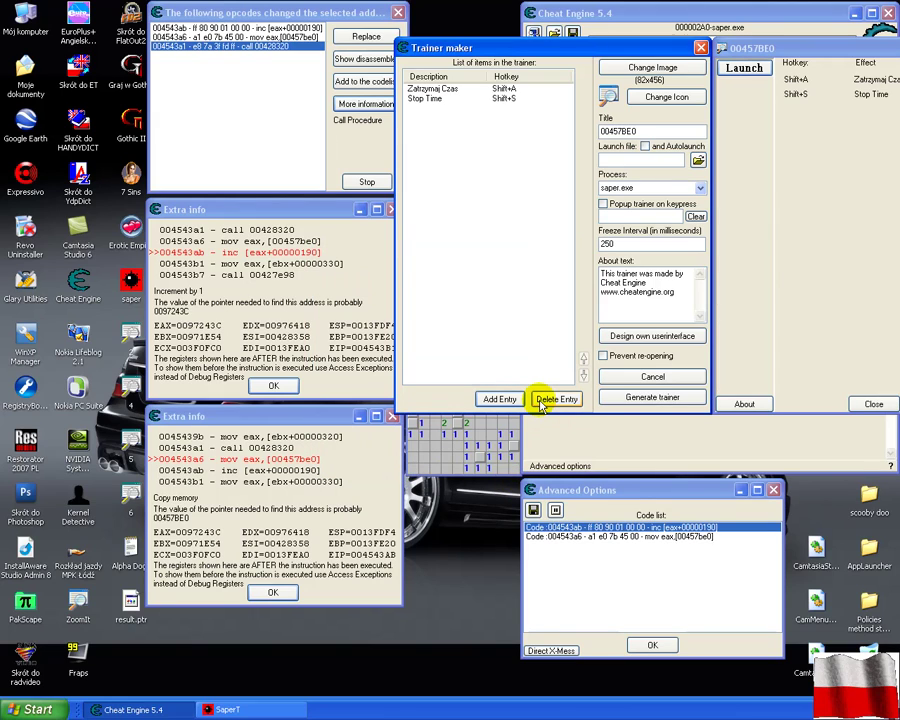
Step: Generate the trainer as an executable named Saper CHEAT on the desktop
left_click(640, 399)
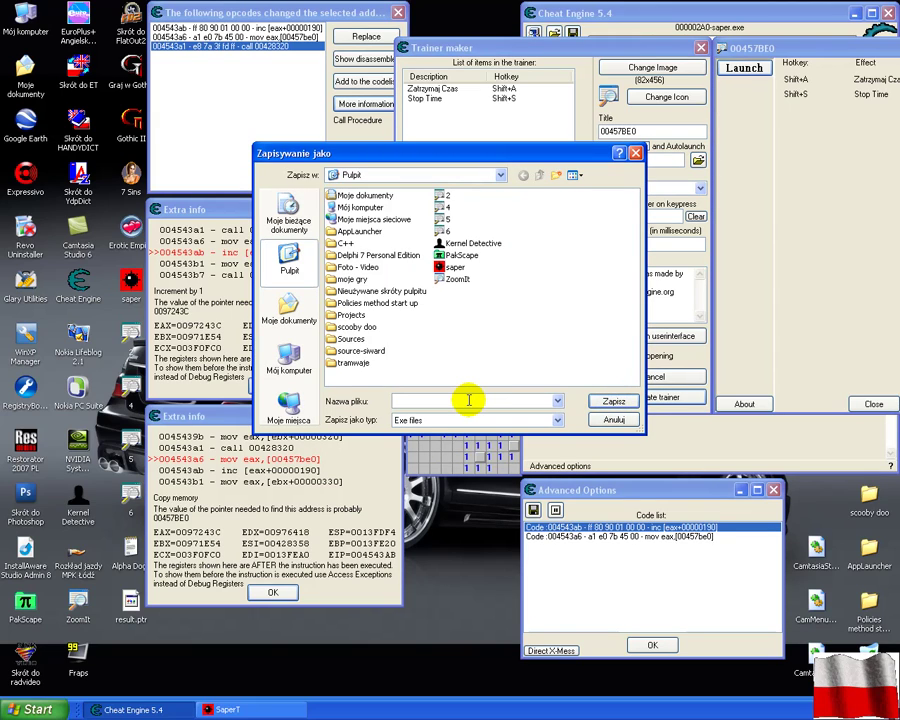
type("Saper CHEAT")
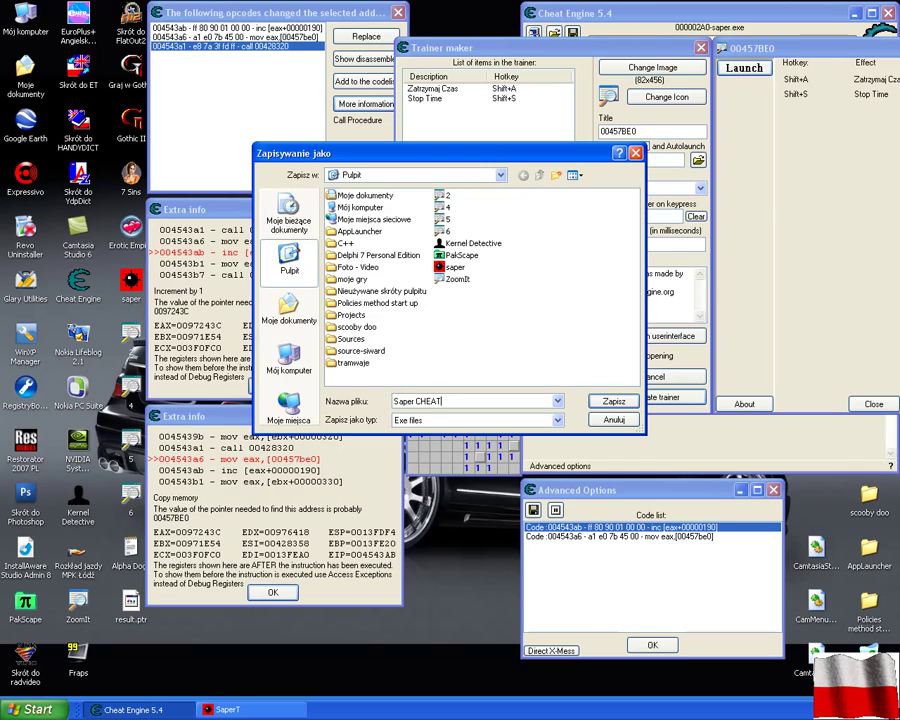
left_click(620, 403)
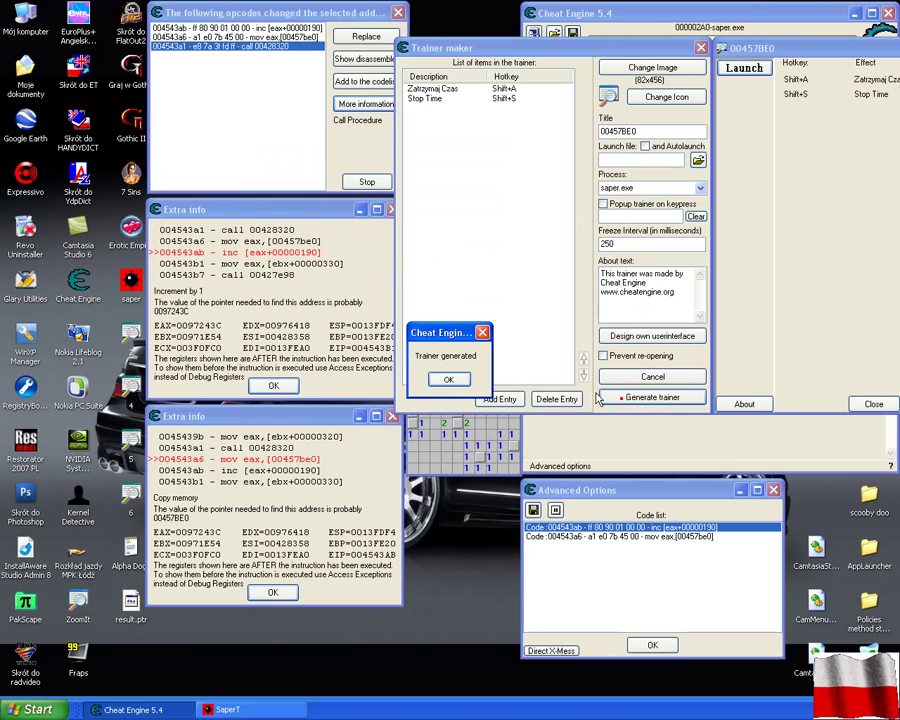
left_click(459, 385)
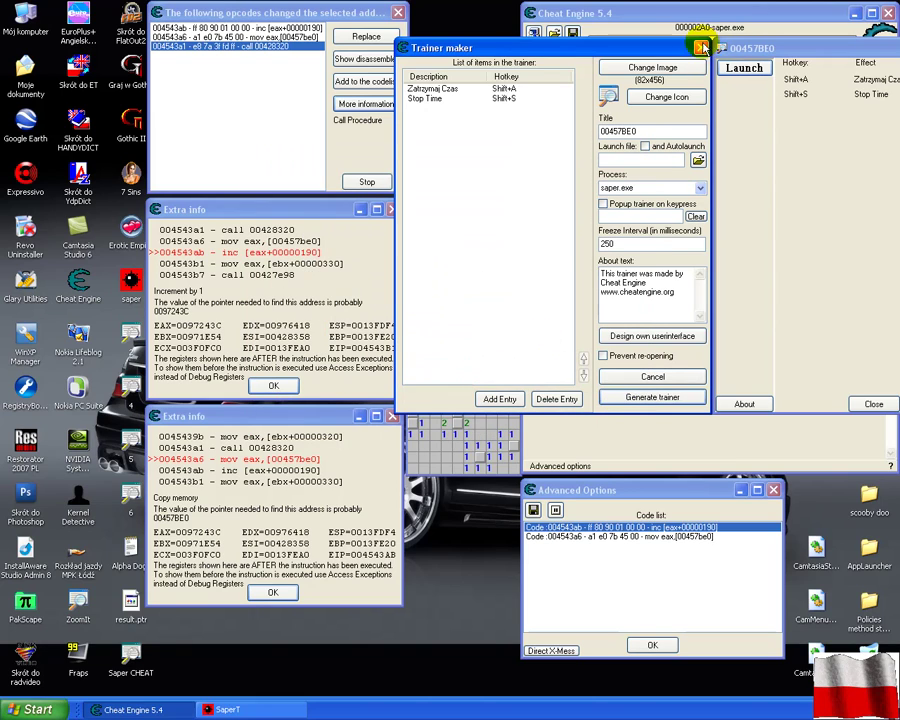
Step: Close the trainer maker, code list, opcode and extra info windows, and quit Cheat Engine without saving the changes
left_click(701, 47)
left_click(652, 645)
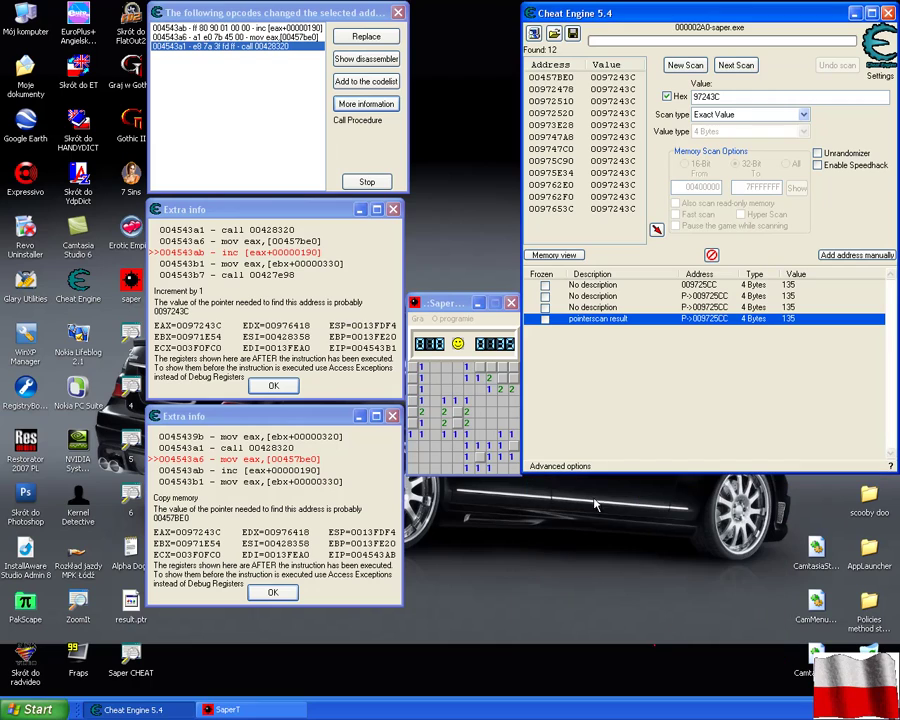
left_click(367, 181)
left_click(367, 181)
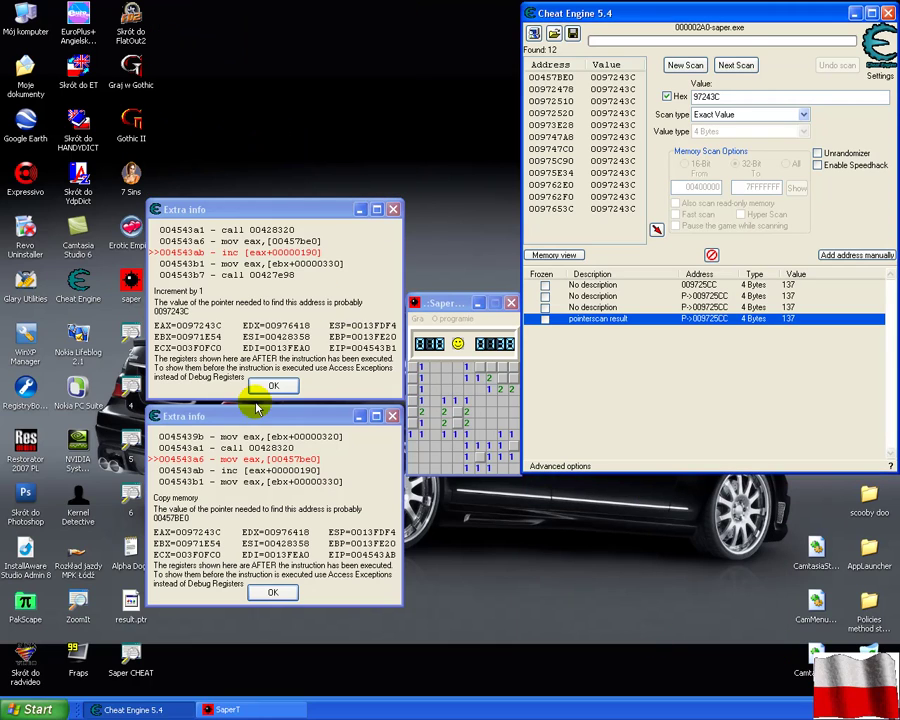
left_click(265, 387)
left_click(276, 590)
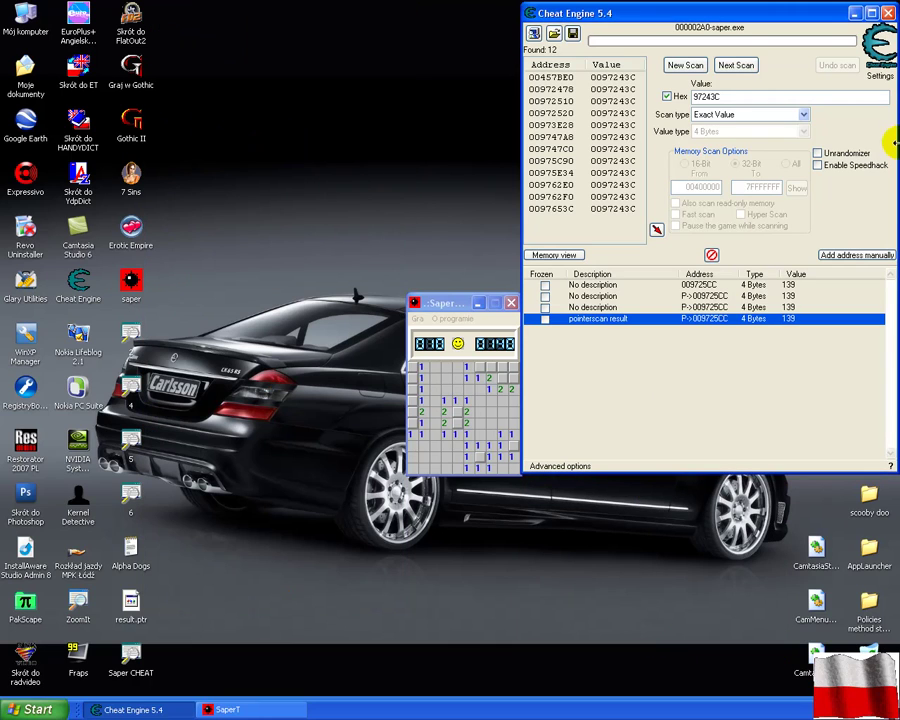
left_click(889, 14)
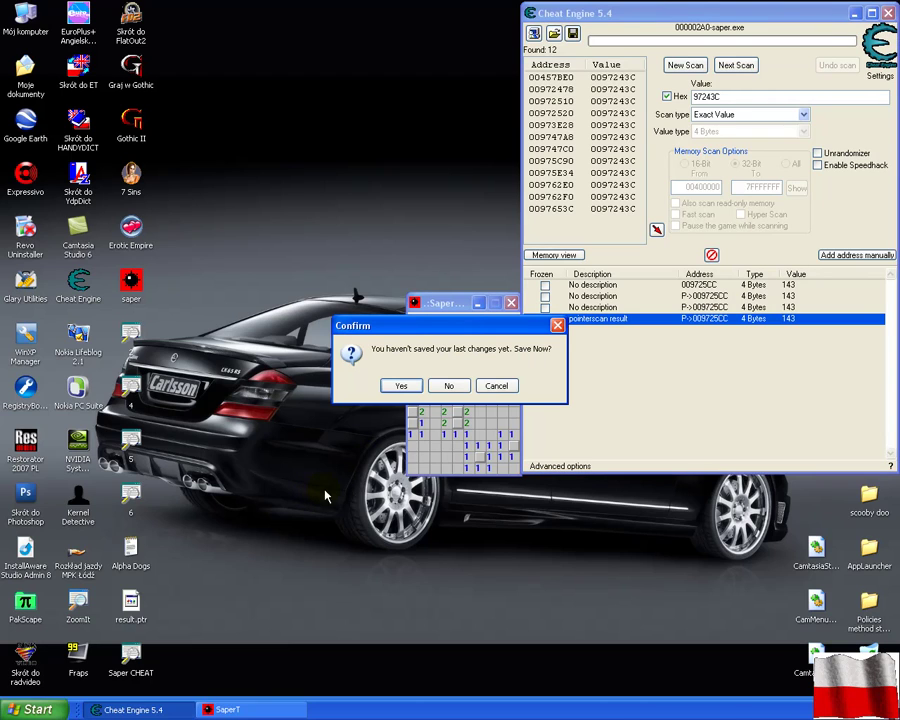
left_click(449, 385)
Step: Move the Saper CHEAT file below the game on the desktop, run it, and place the trainer window beside the game
left_click_drag(133, 667, 447, 493)
double_click(447, 493)
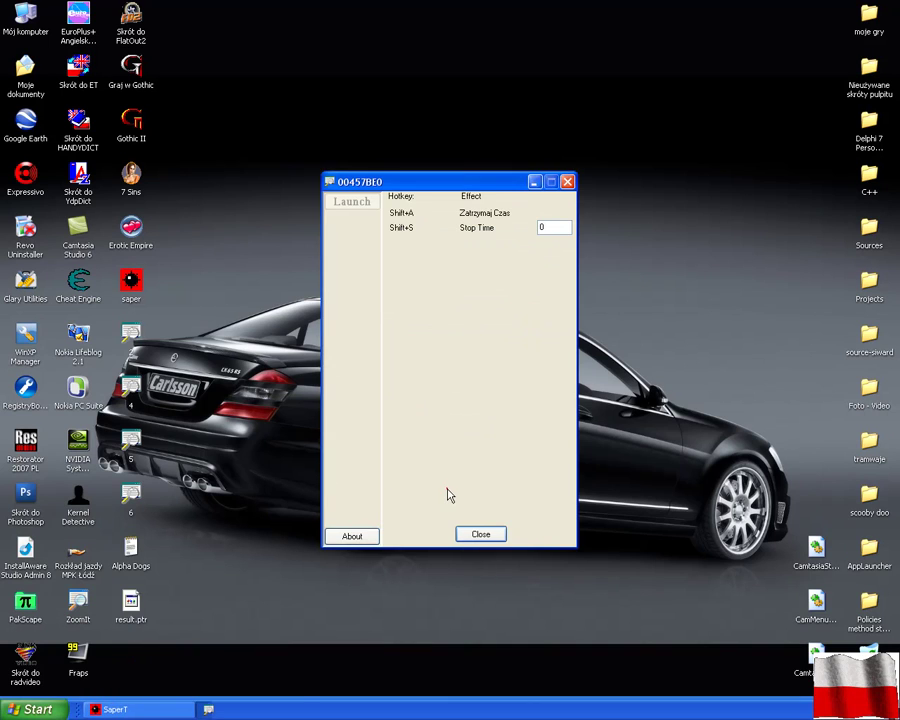
left_click_drag(479, 188, 685, 277)
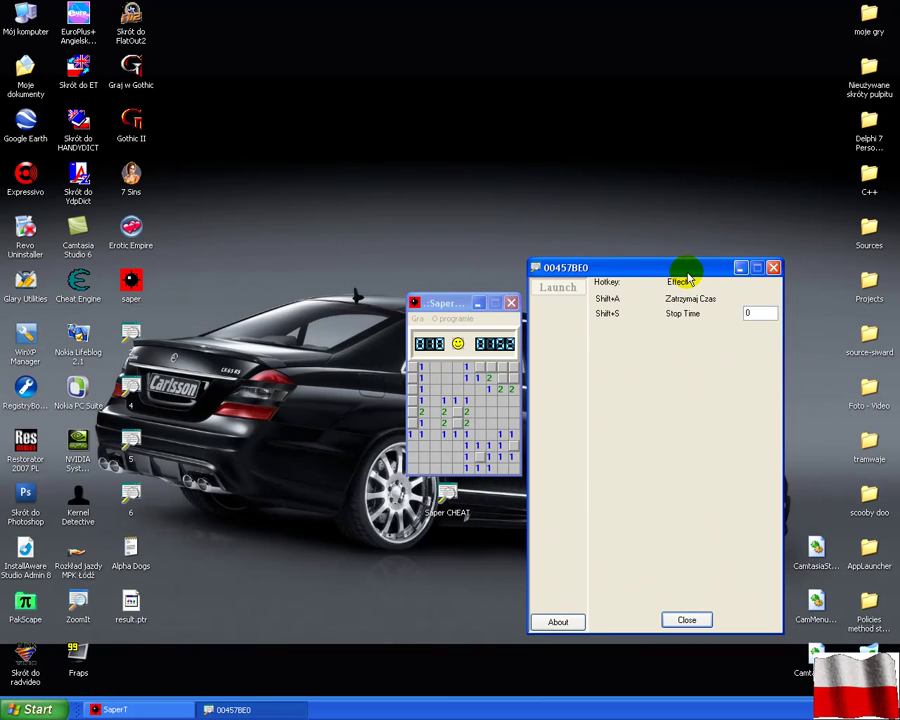
Step: Set the trainer's Stop Time value to 1 and activate the Stop Time effect on the running game
left_click(750, 313)
left_click(747, 314)
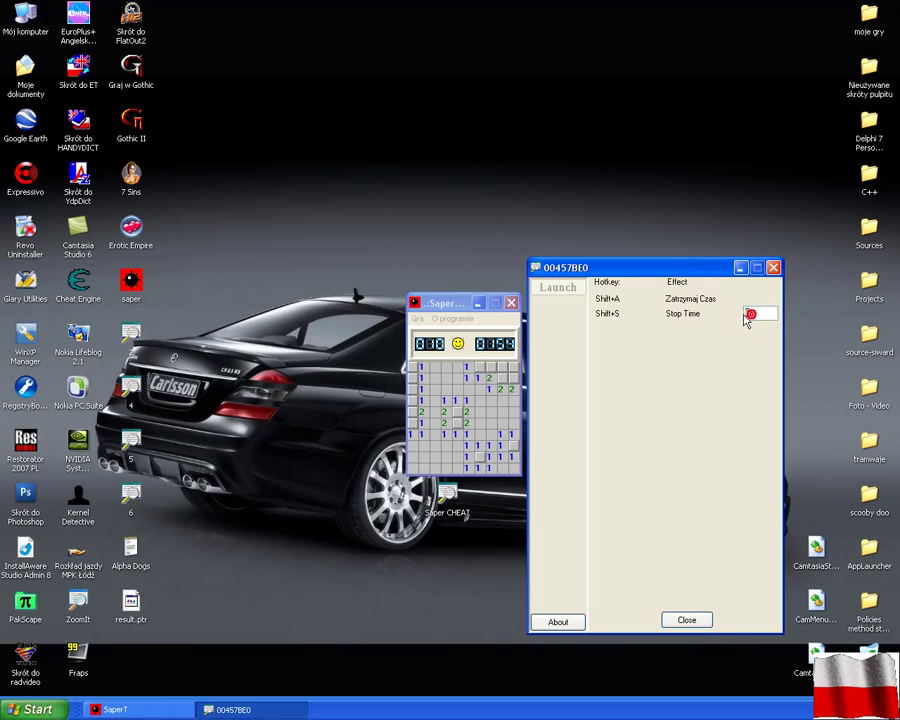
type("1")
type("S")
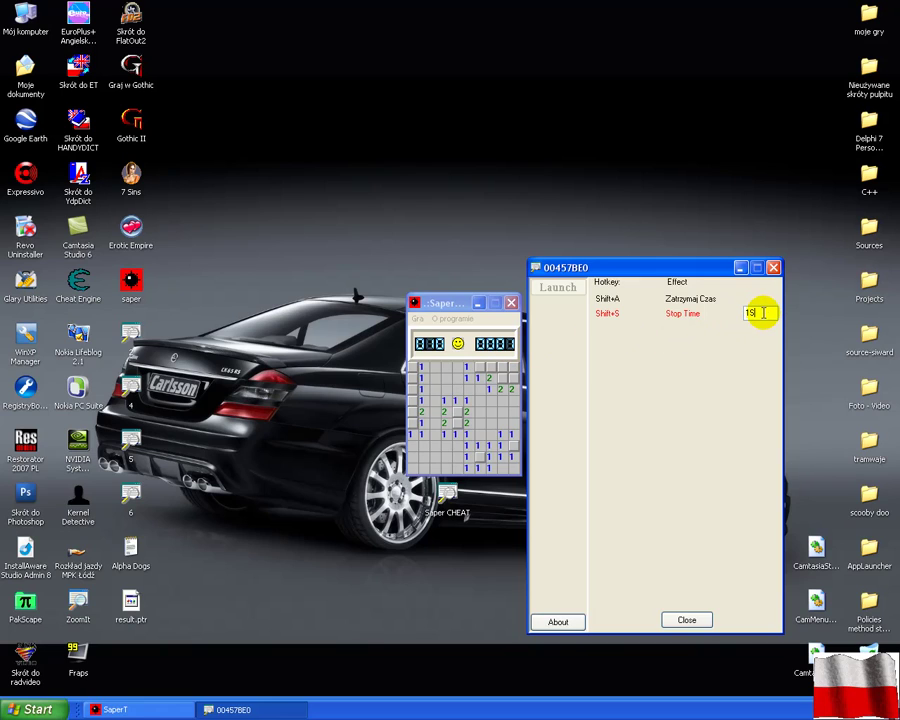
Step: Set the trainer's Stop Time value to 10 and activate the effect on the running Saper game
left_click_drag(752, 312, 708, 318)
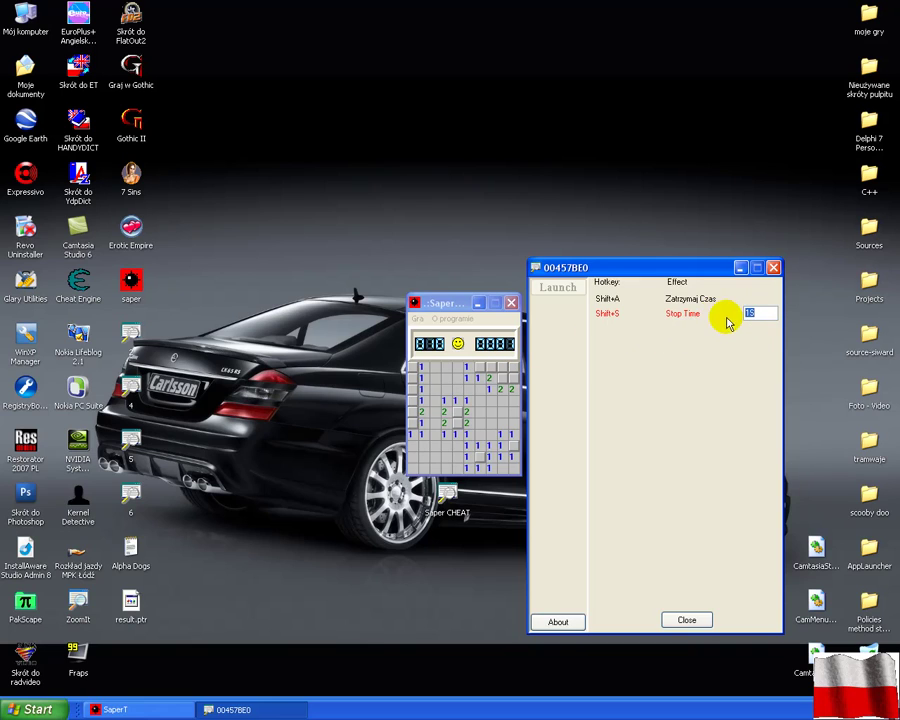
left_click(757, 311)
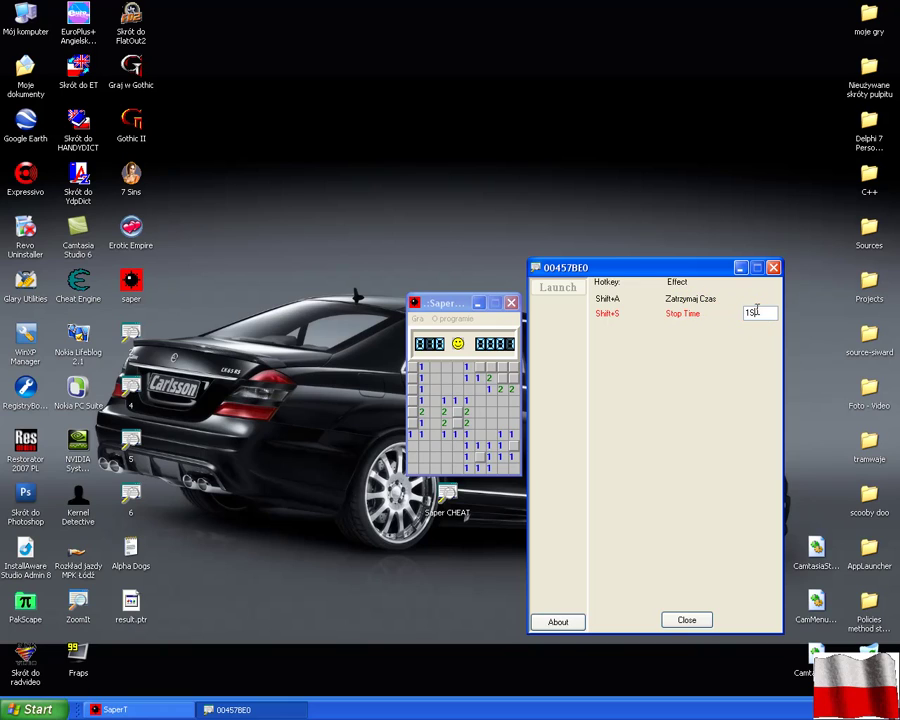
type("100")
left_click(665, 352)
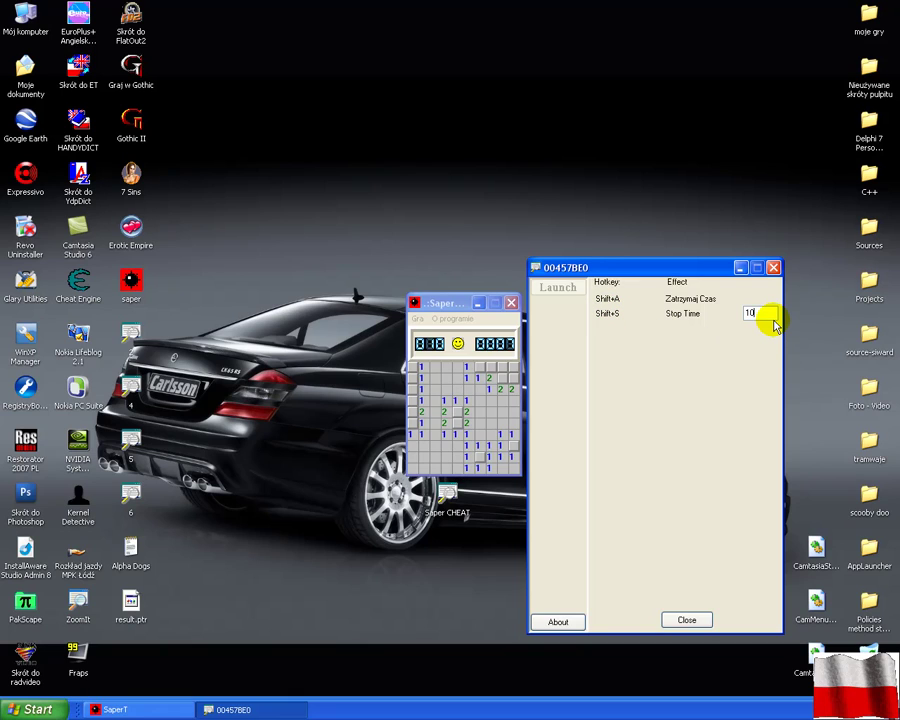
left_click(640, 226)
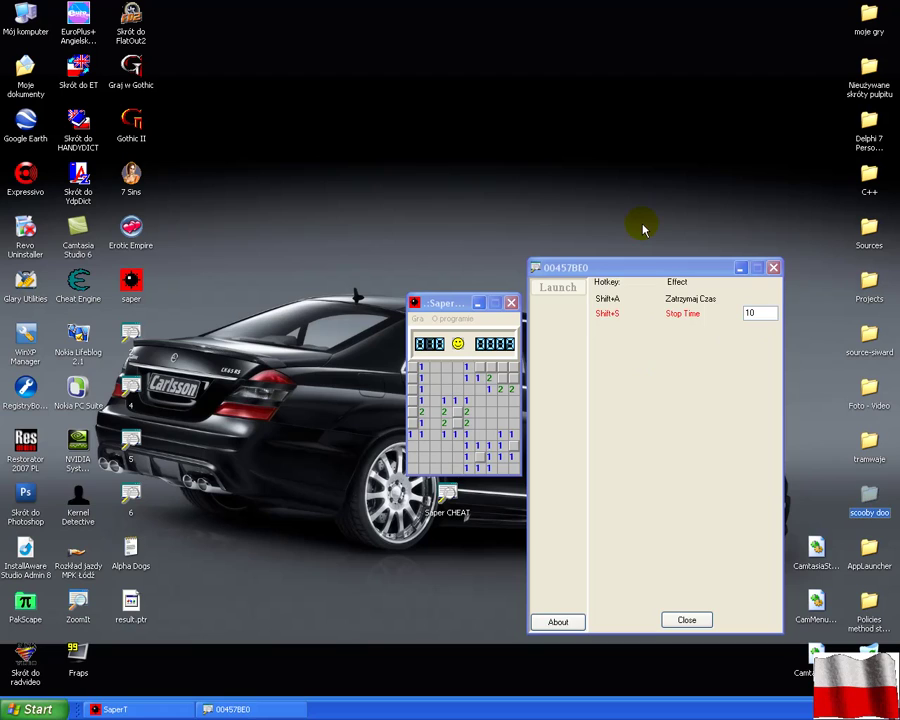
left_click(506, 349)
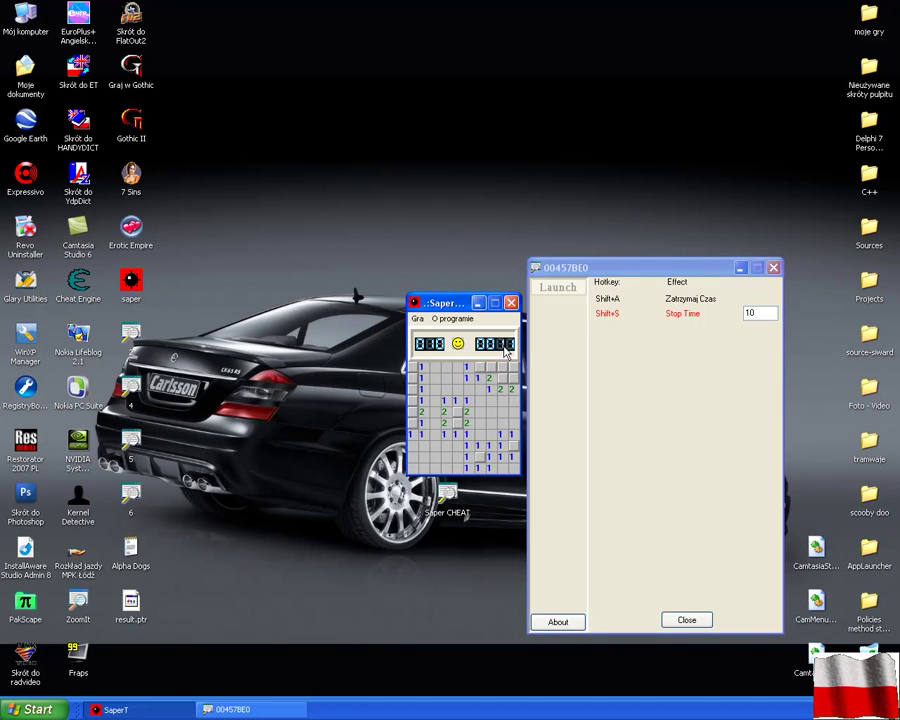
Step: Change the Stop Time value to 500 and apply the effect to the game's timer
left_click(671, 316)
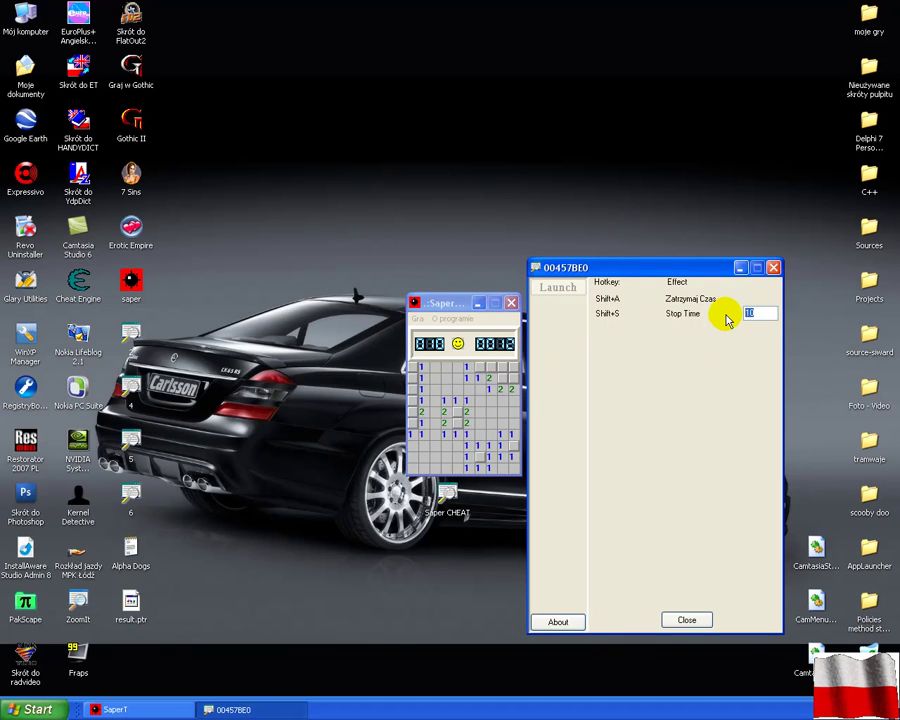
type("500")
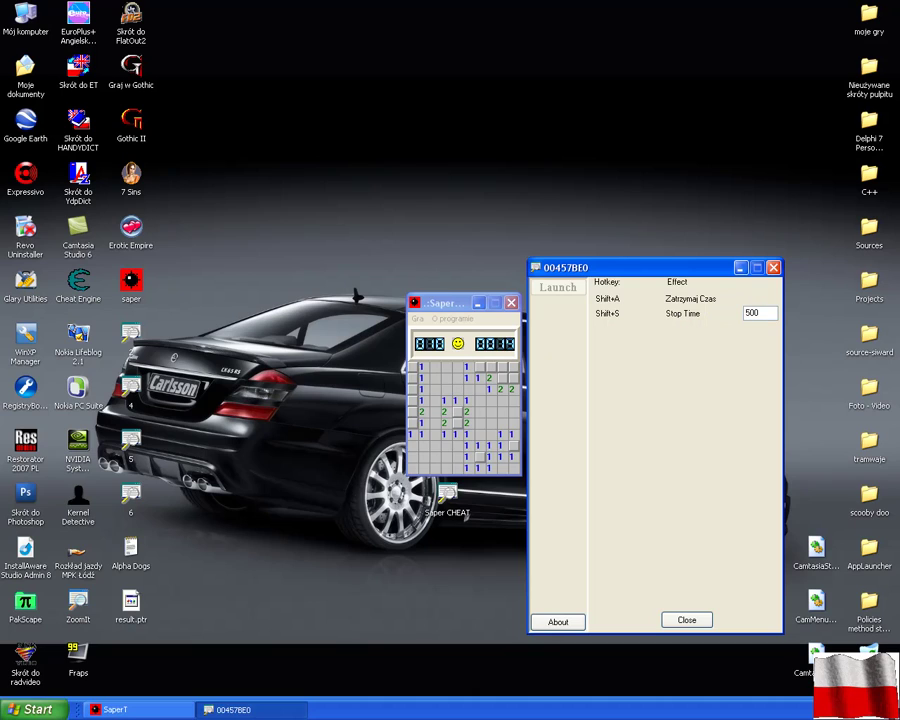
left_click(505, 346)
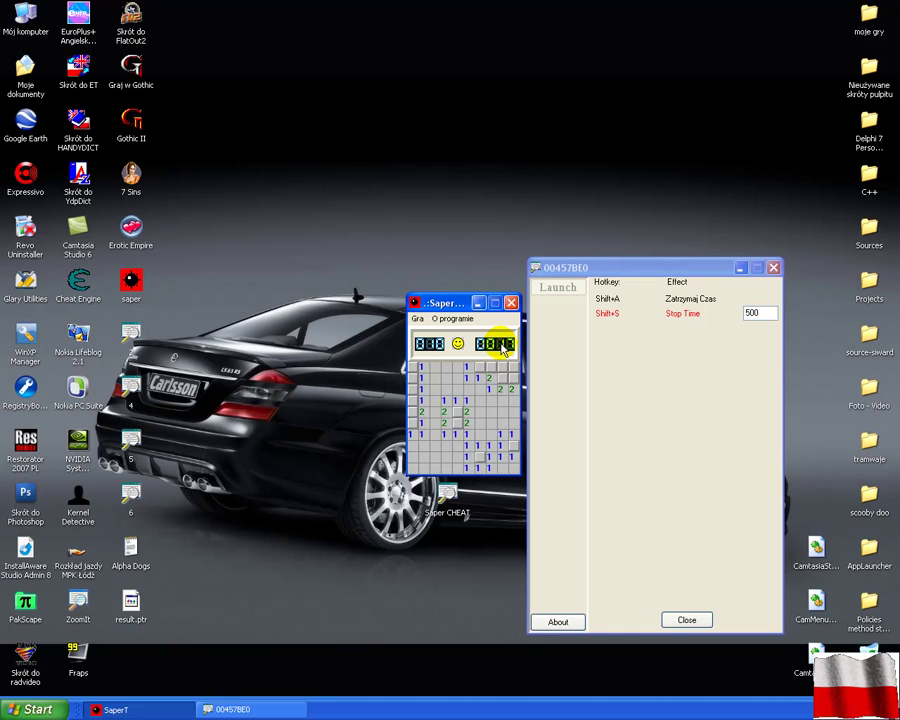
key("shift+s")
Step: Reset the Stop Time value to 0 and trigger the effect in the game again
left_click(760, 313)
double_click(760, 313)
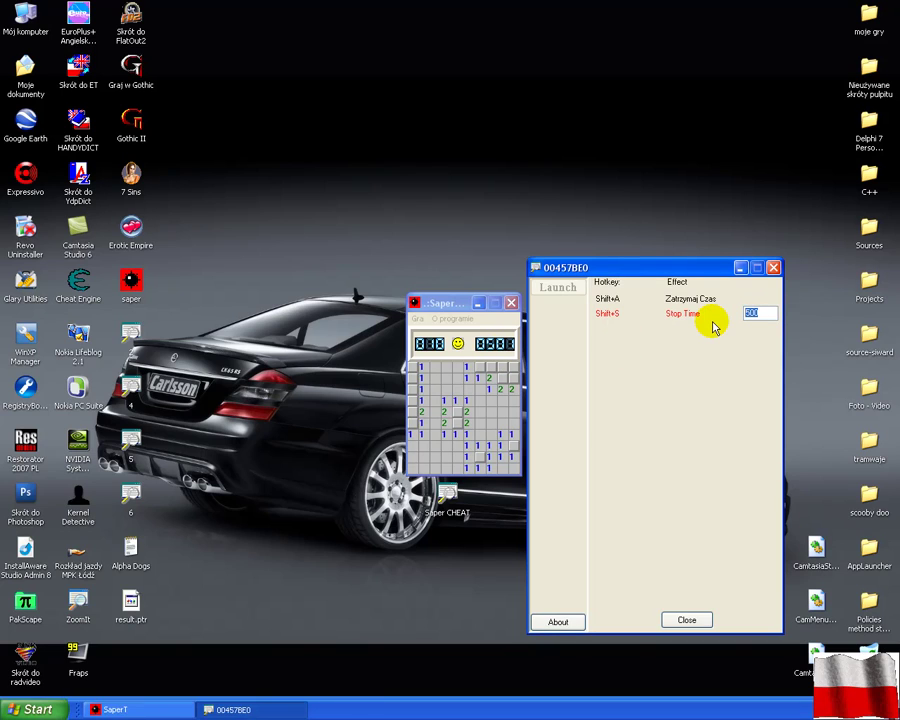
type("0")
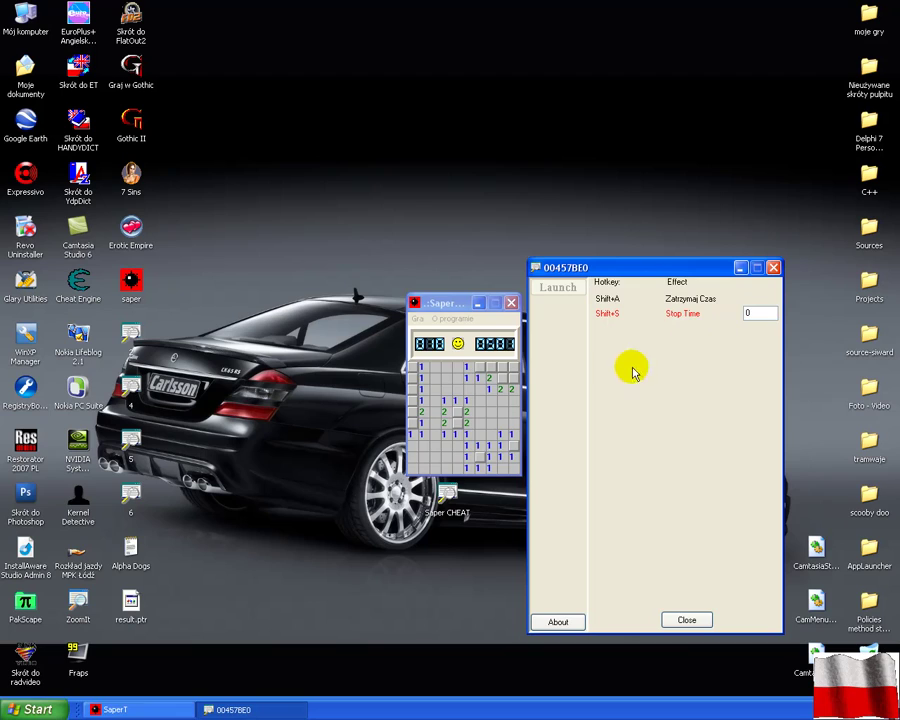
left_click(503, 345)
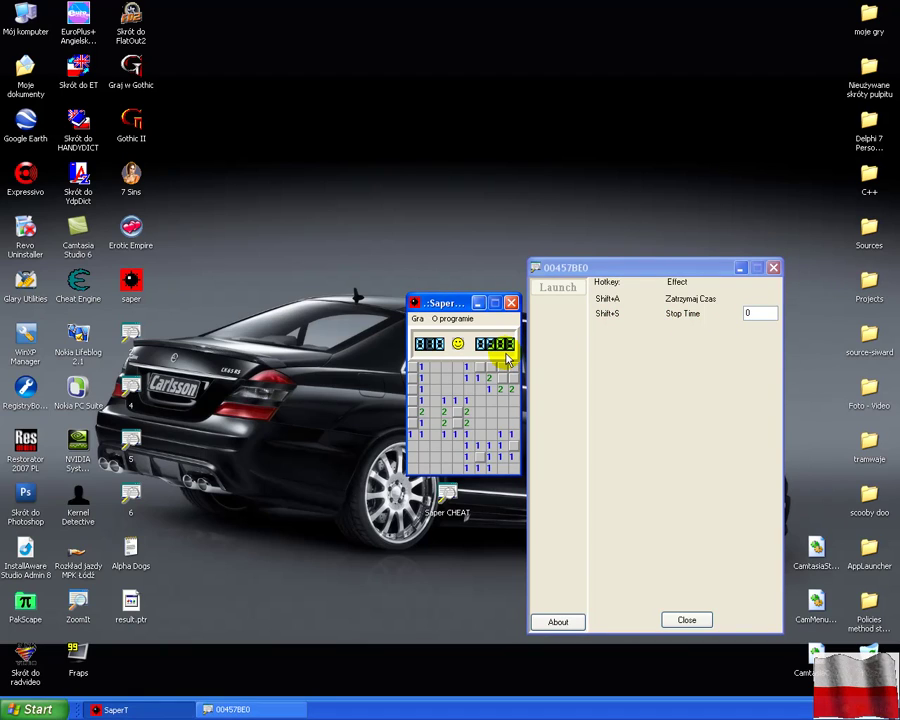
key("shift+s")
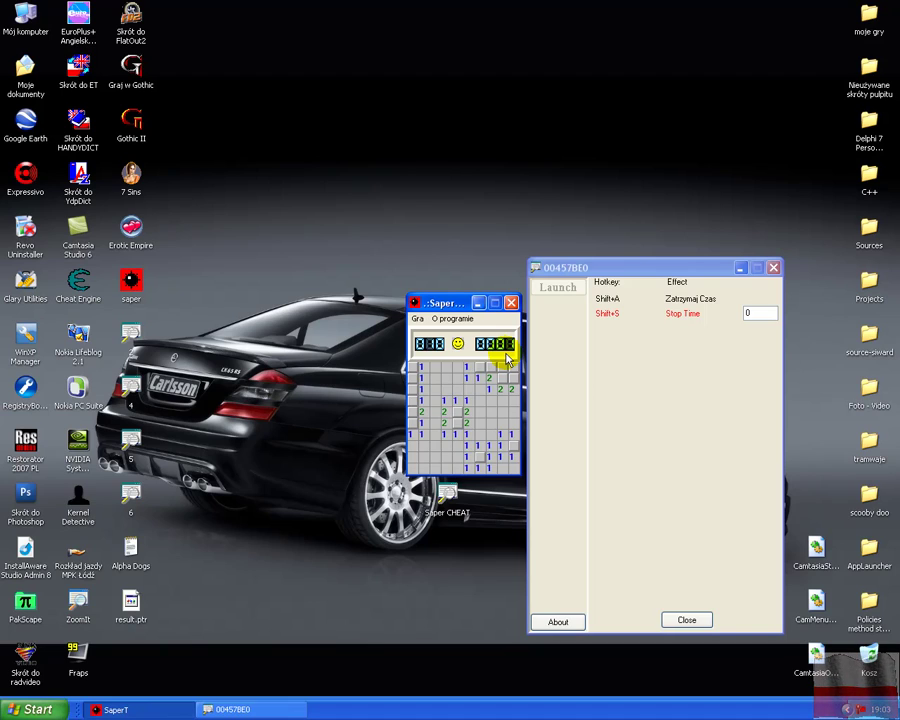